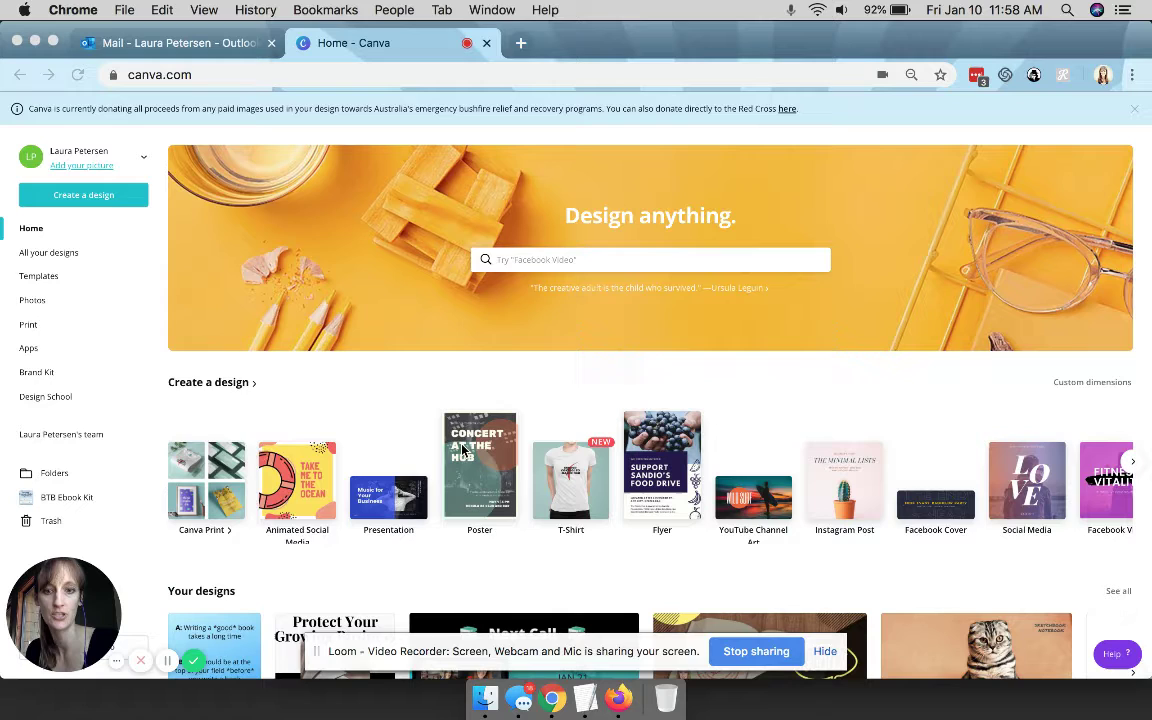
Create a new blank flyer design and give its page the mint-to-aqua gradient background
{"action": "left_click", "coordinate": [660, 485]}
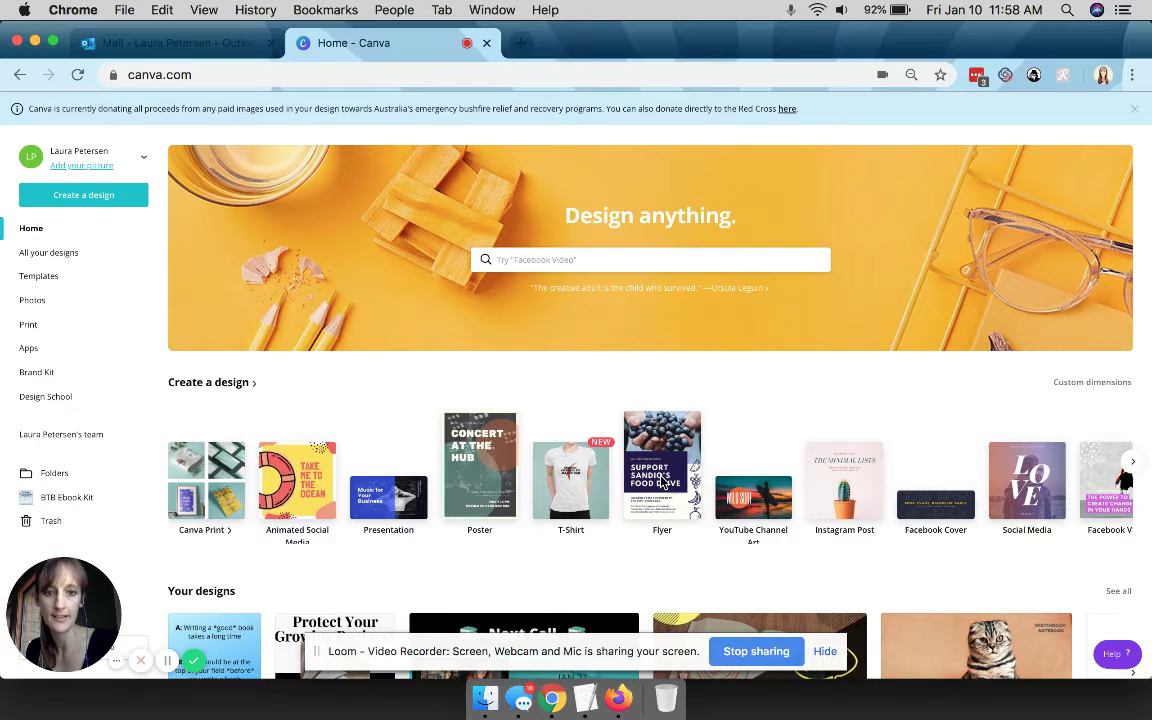
{"action": "left_click", "coordinate": [656, 456]}
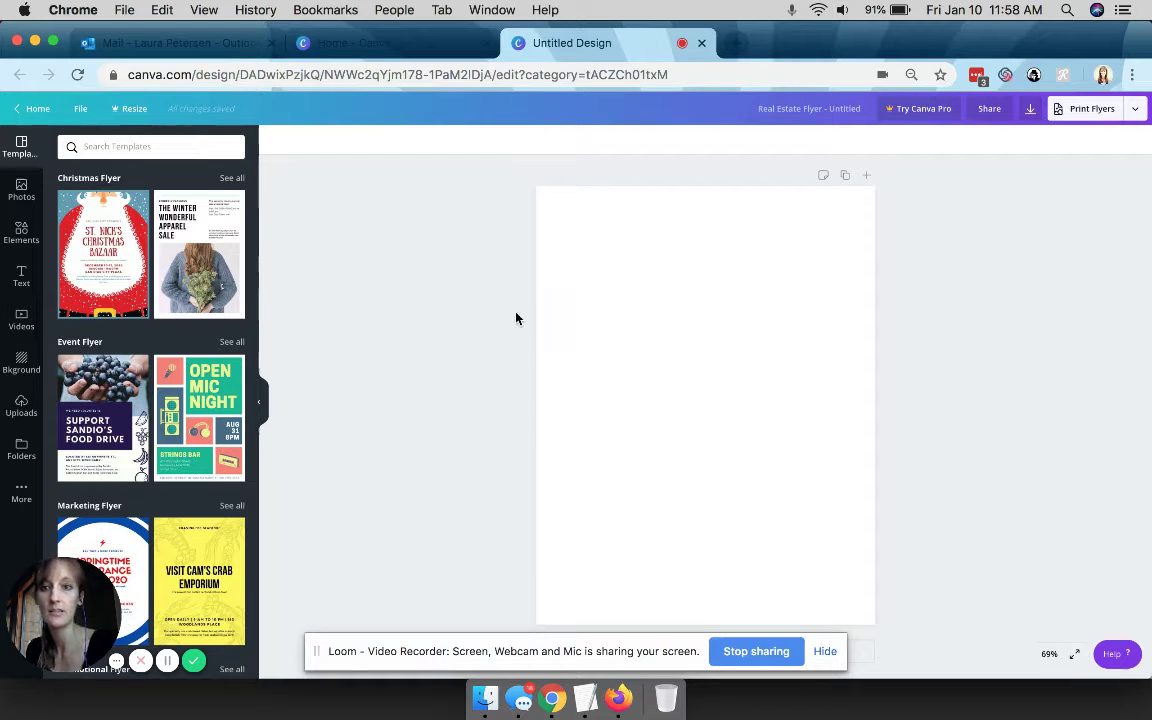
{"action": "left_click", "coordinate": [26, 361]}
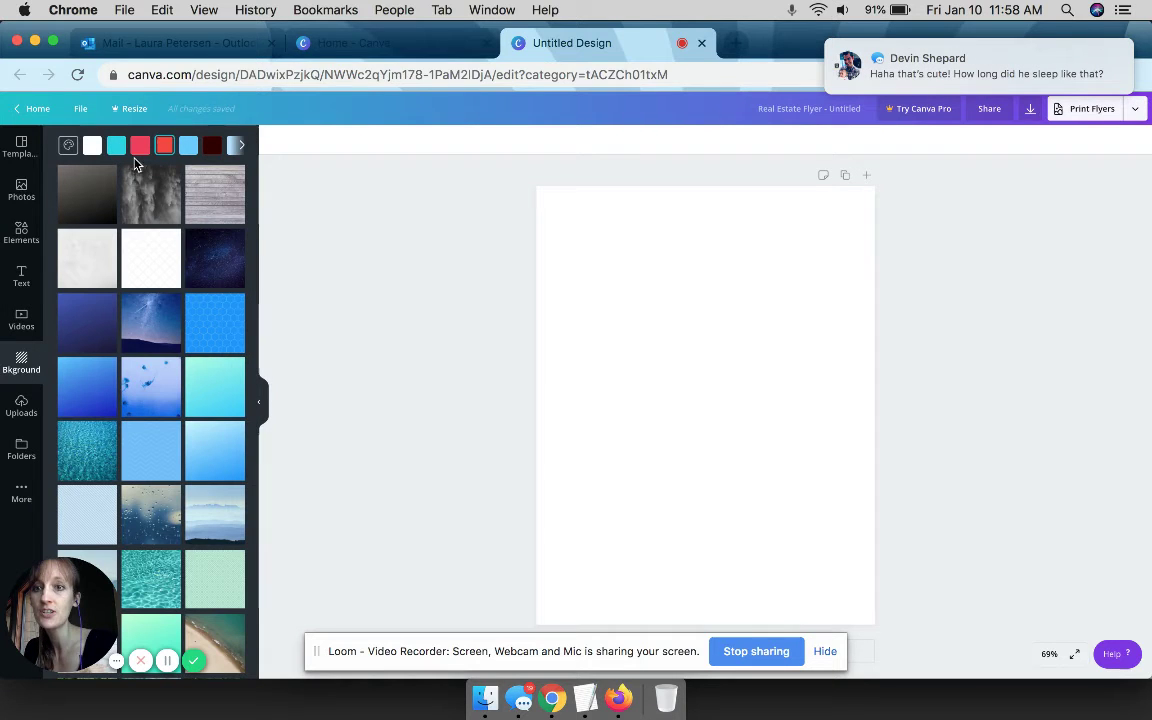
{"action": "scroll", "coordinate": [137, 422], "scroll_direction": "down", "scroll_amount": 3}
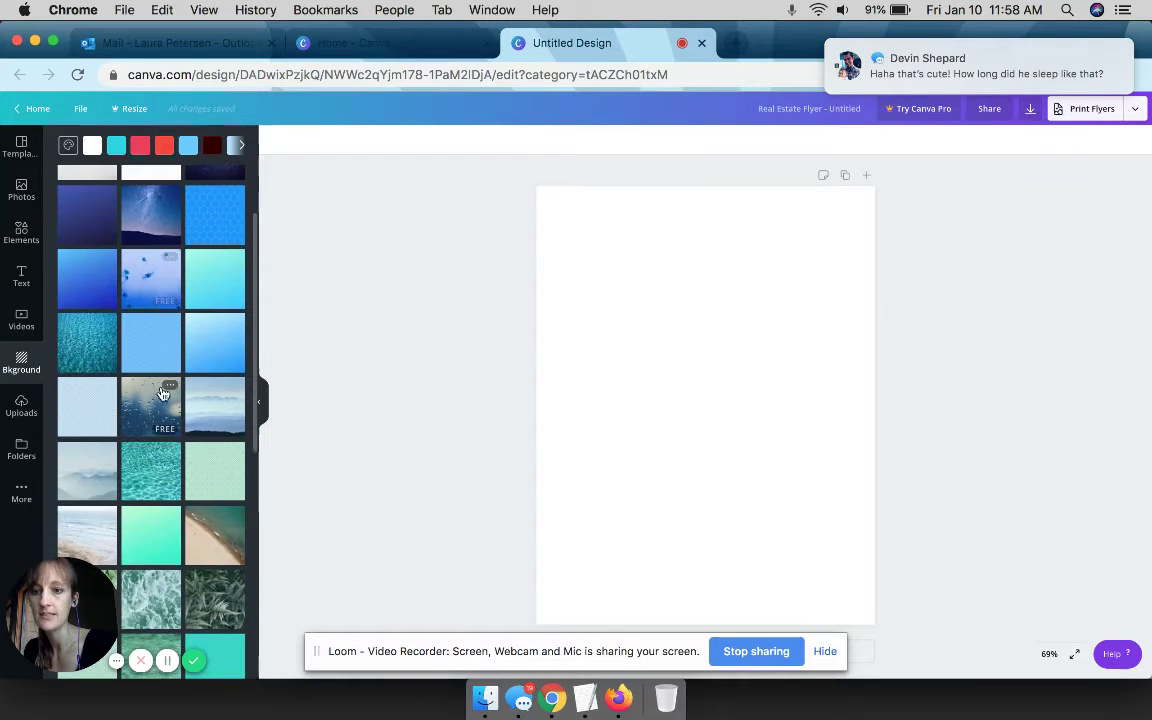
{"action": "scroll", "coordinate": [132, 495], "scroll_direction": "down", "scroll_amount": 1}
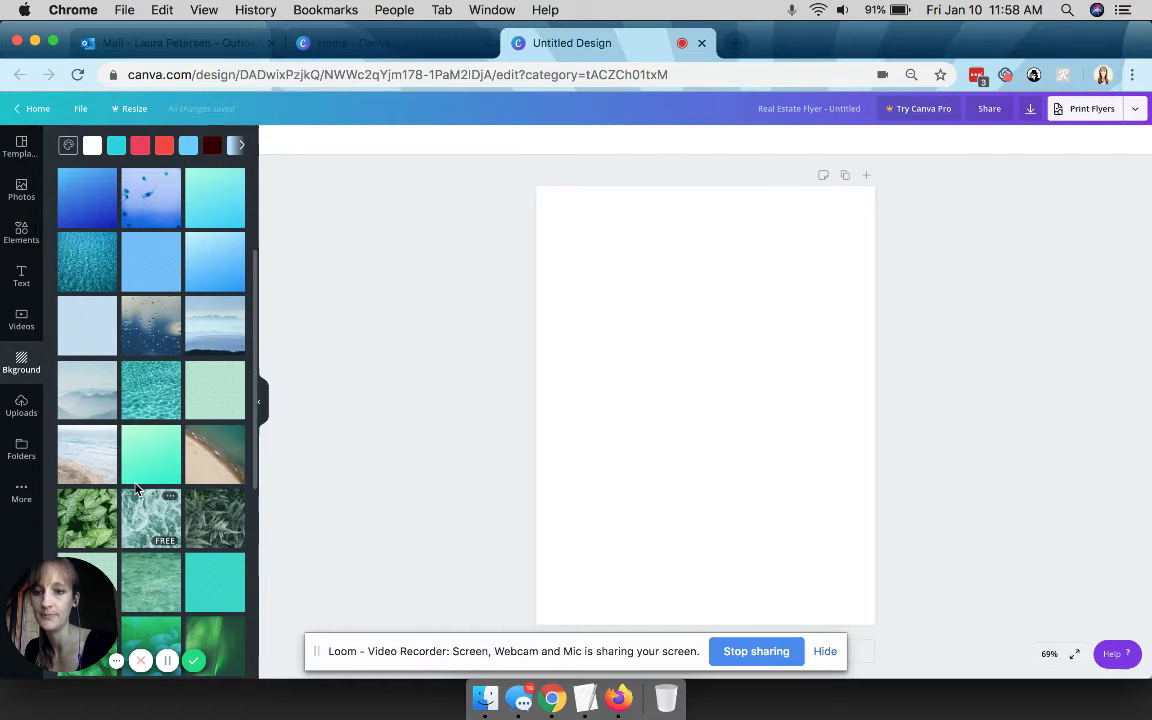
{"action": "left_click", "coordinate": [147, 466]}
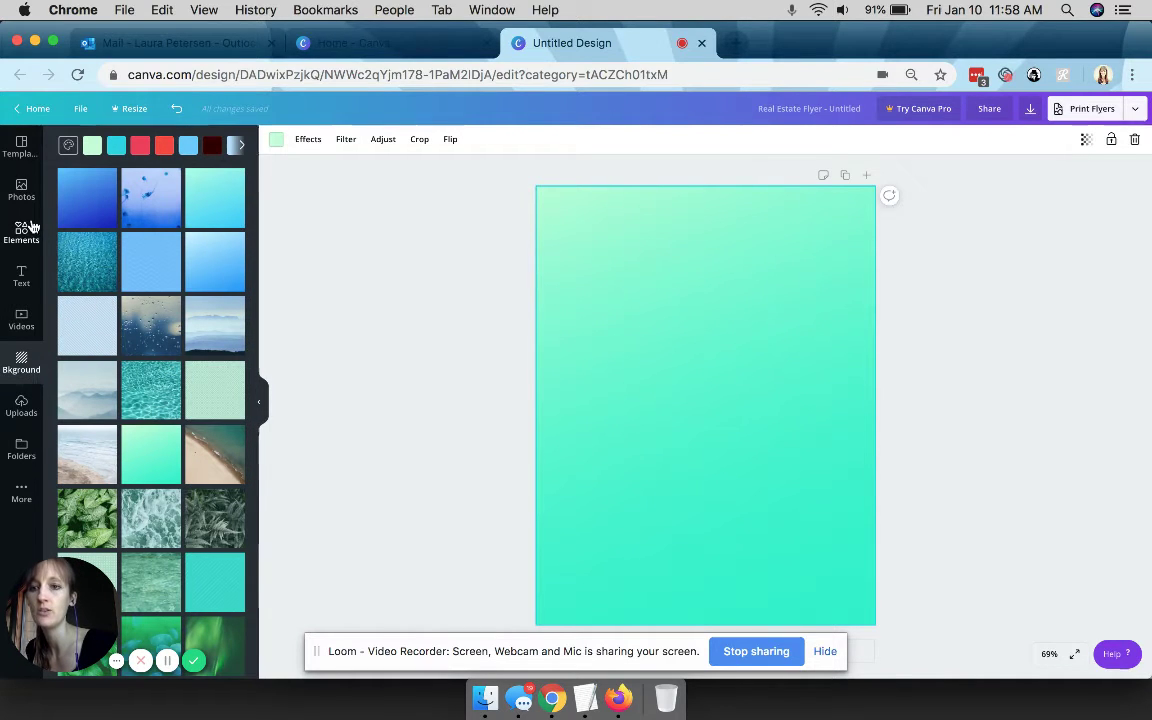
Place the uploaded portrait of the woman in red onto the flyer
{"action": "left_click", "coordinate": [23, 408]}
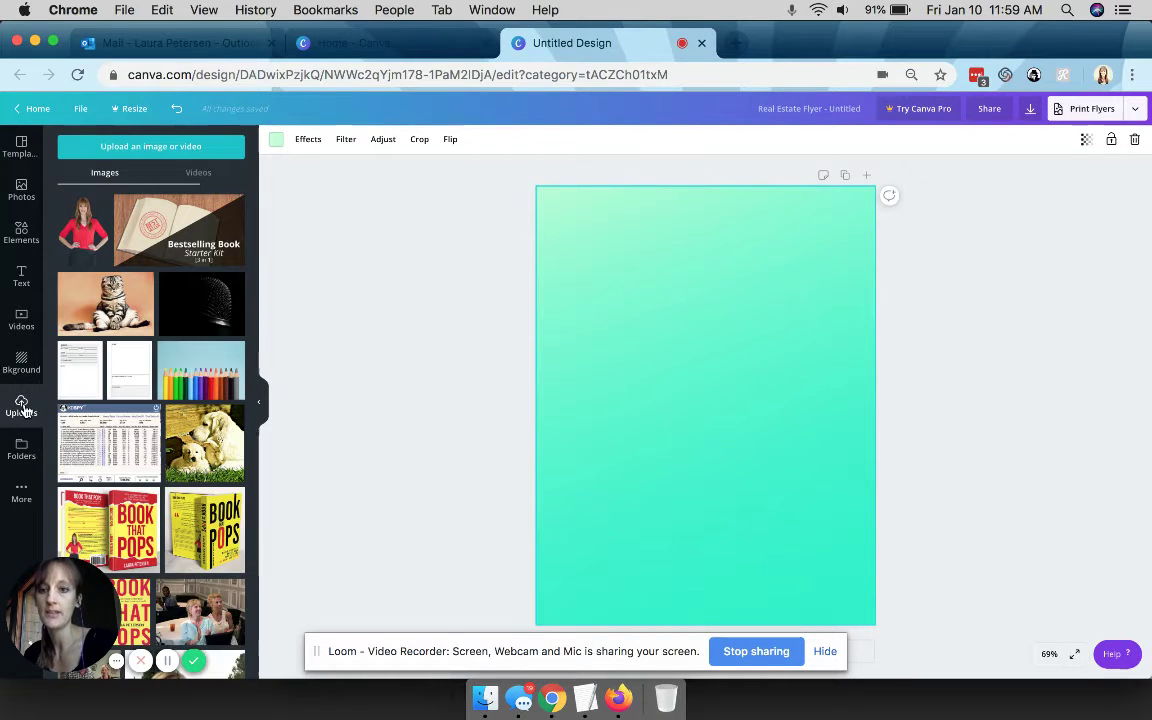
{"action": "scroll", "coordinate": [110, 441], "scroll_direction": "down", "scroll_amount": 3}
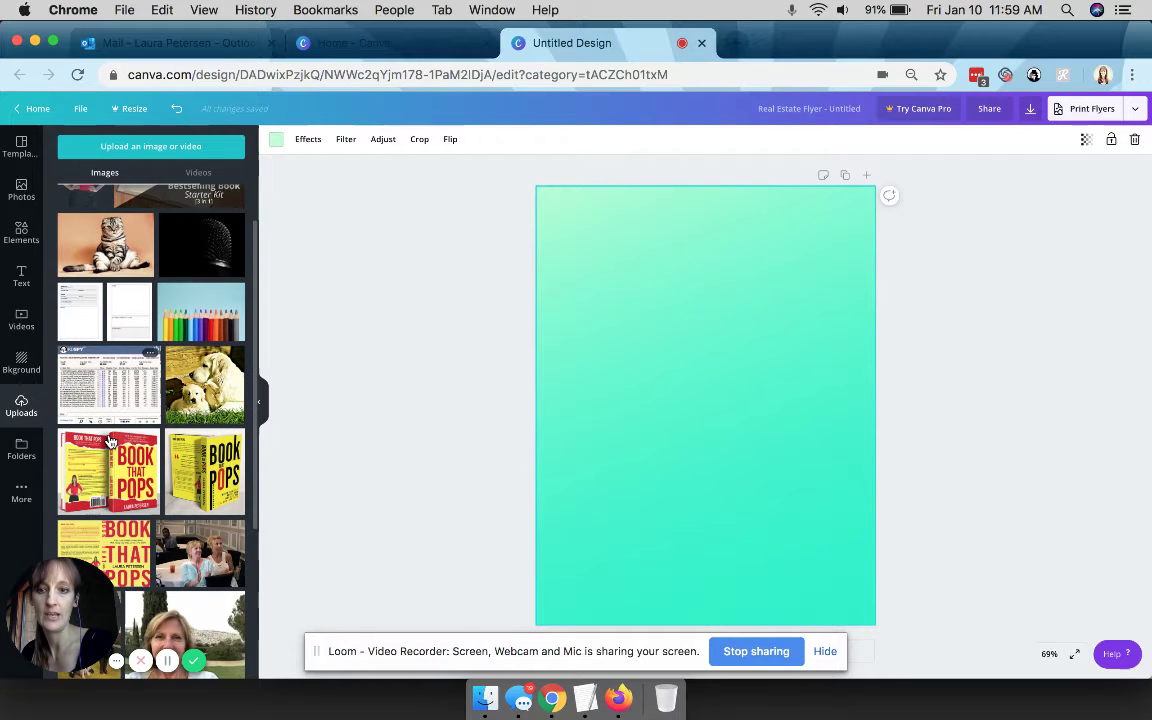
{"action": "scroll", "coordinate": [110, 441], "scroll_direction": "up", "scroll_amount": 2}
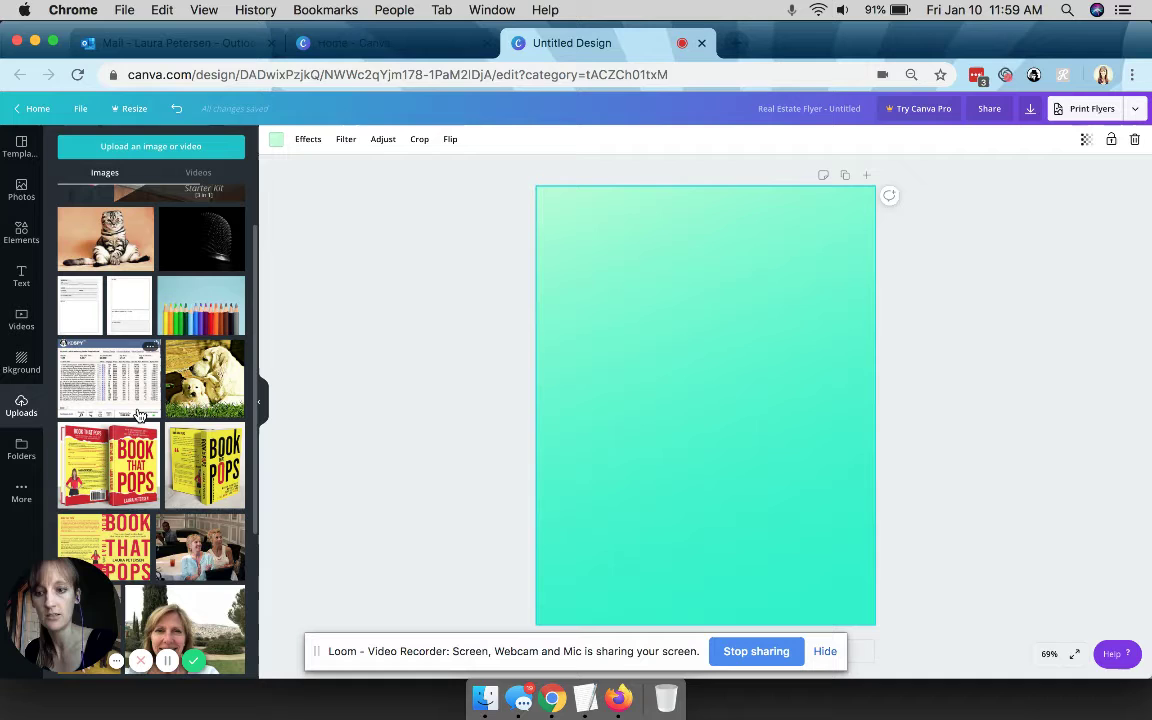
{"action": "scroll", "coordinate": [140, 415], "scroll_direction": "down", "scroll_amount": 4}
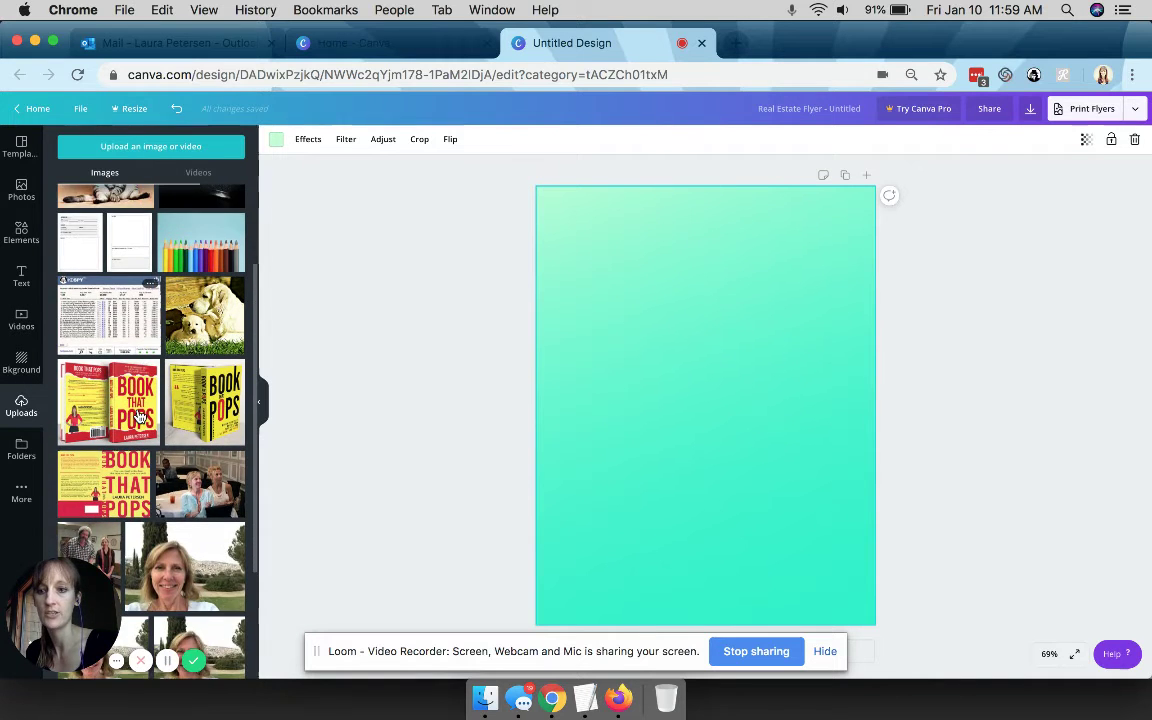
{"action": "scroll", "coordinate": [140, 415], "scroll_direction": "up", "scroll_amount": 5}
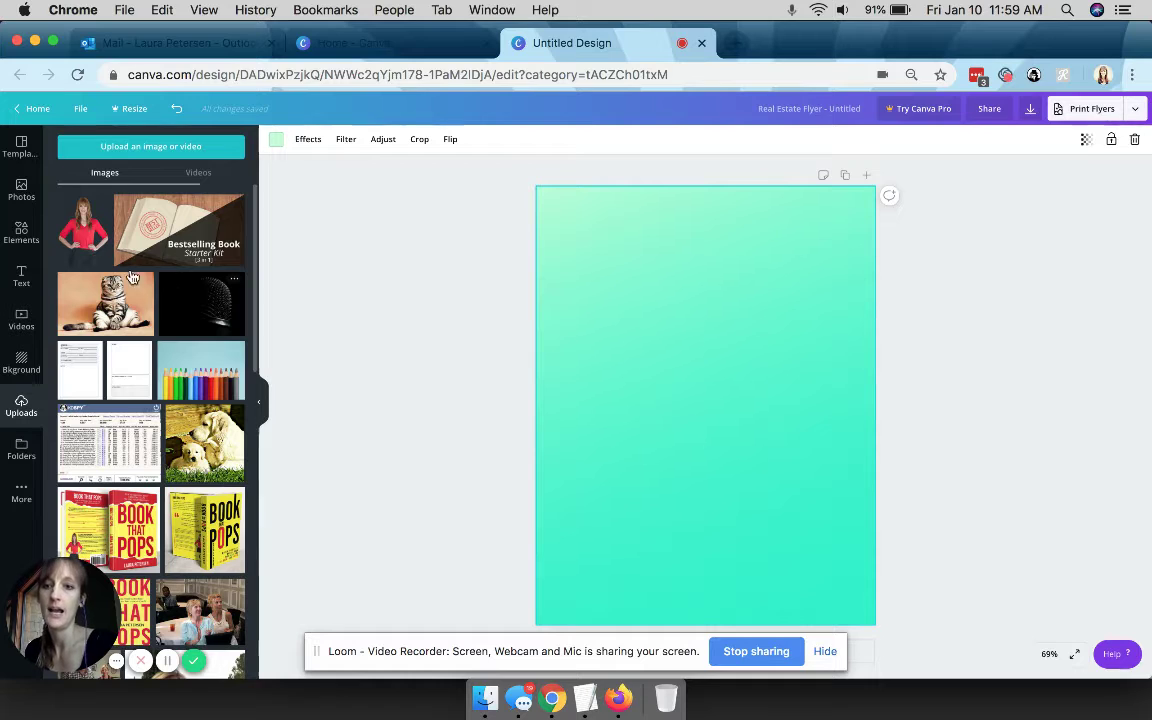
{"action": "left_click_drag", "start_coordinate": [78, 242], "coordinate": [636, 299]}
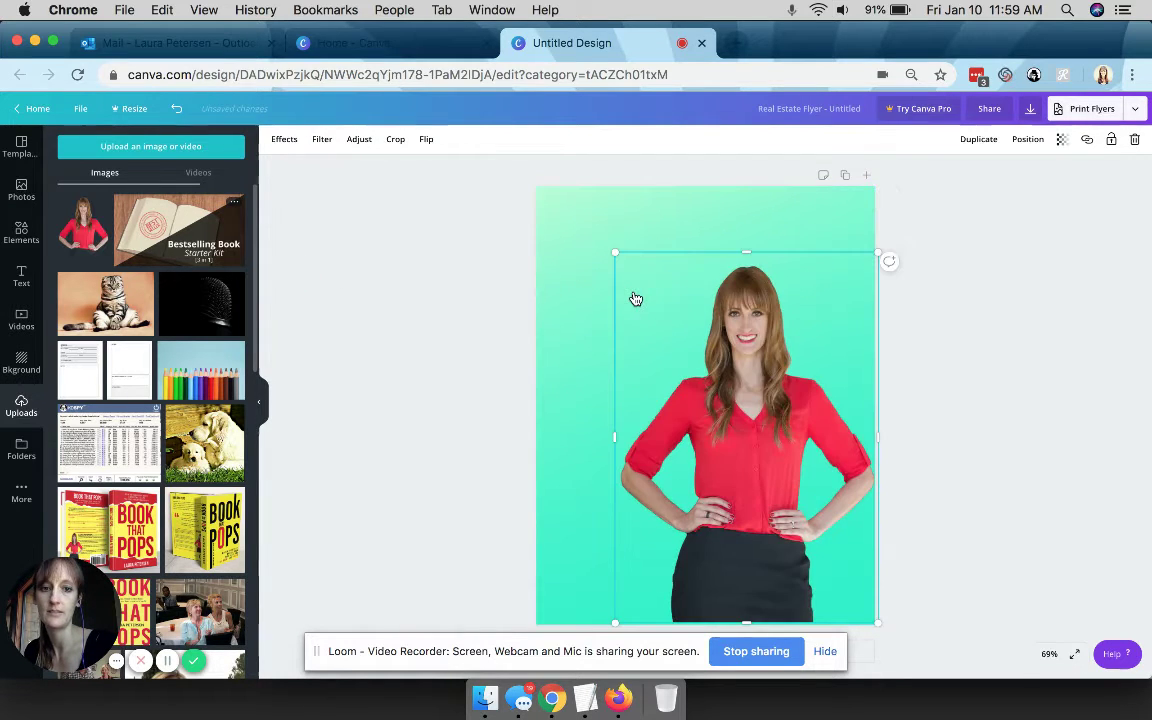
Add the cat photo over the portrait, then swap it for the two golden retrievers image
{"action": "left_click", "coordinate": [100, 305]}
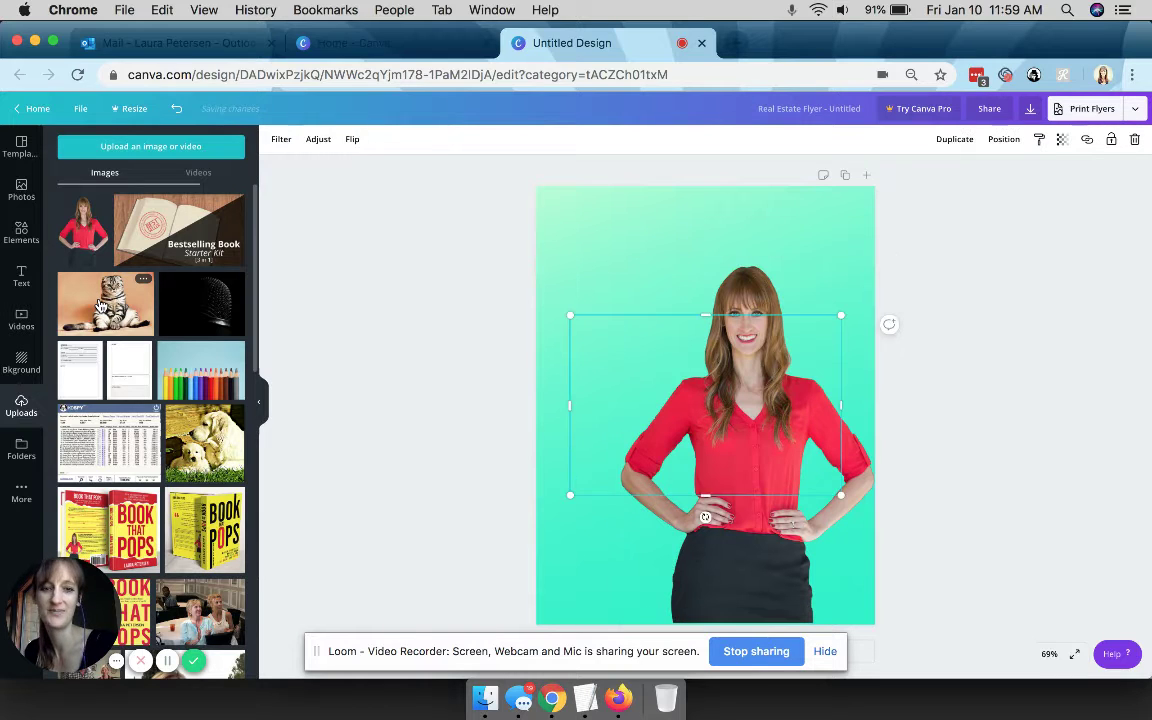
{"action": "left_click", "coordinate": [205, 447]}
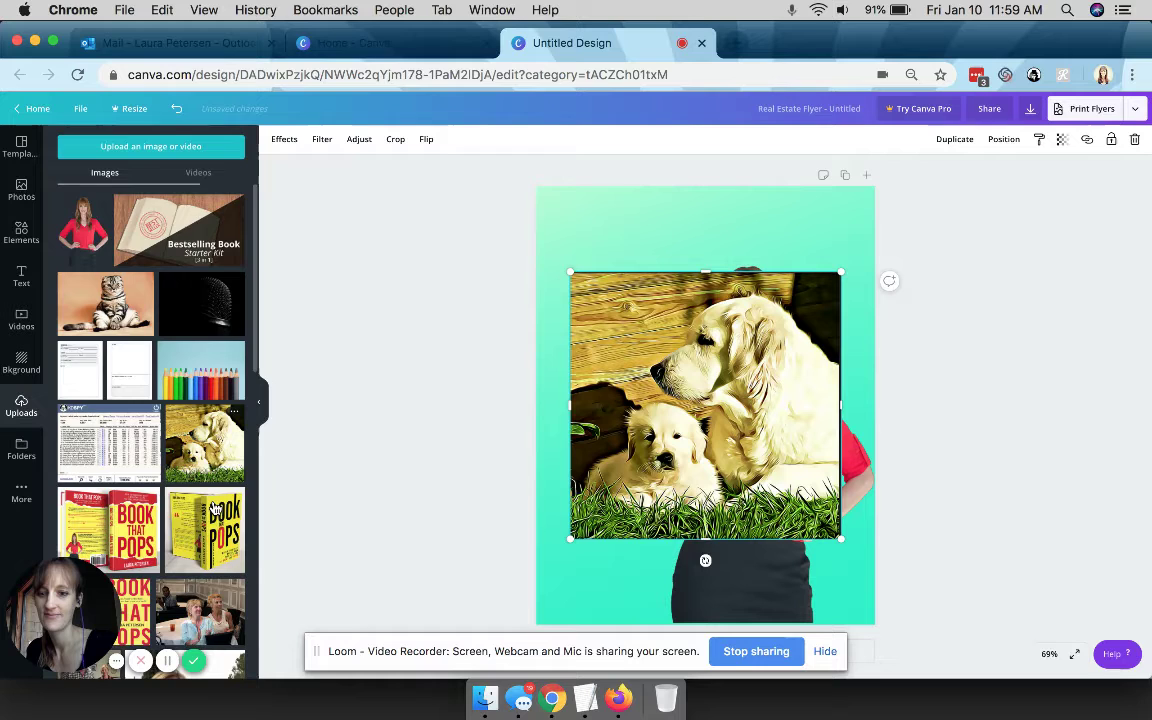
{"action": "scroll", "coordinate": [205, 450], "scroll_direction": "down", "scroll_amount": 5}
{"action": "scroll", "coordinate": [216, 513], "scroll_direction": "down", "scroll_amount": 10}
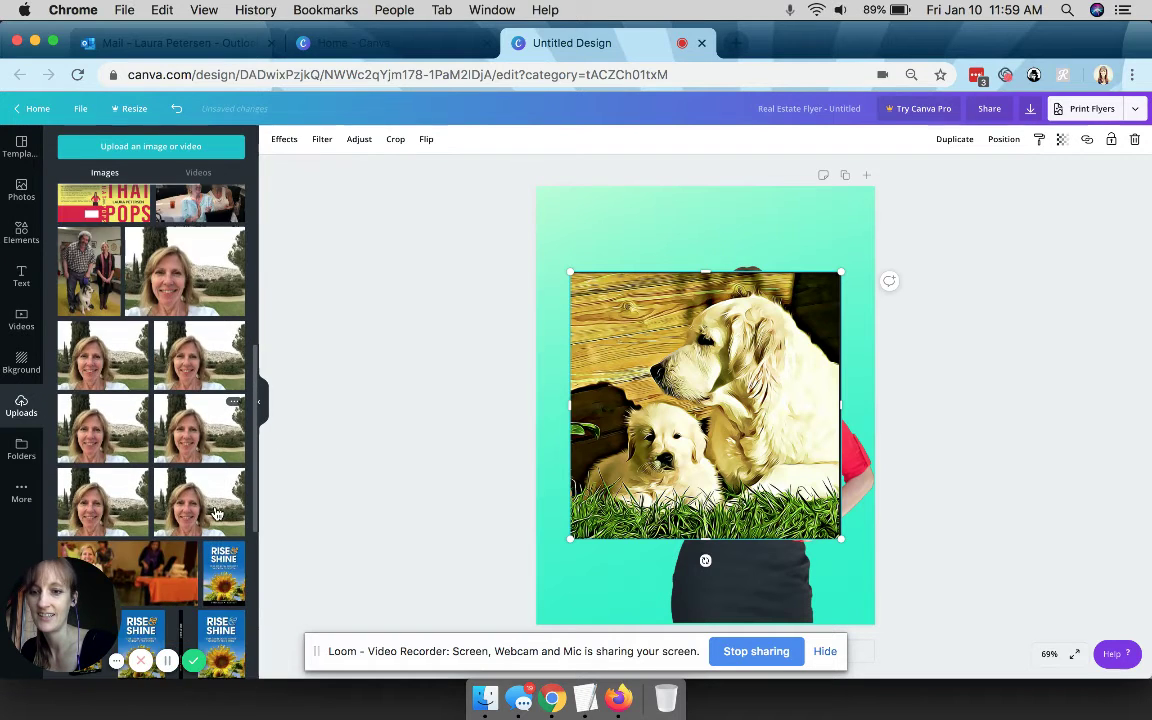
{"action": "scroll", "coordinate": [216, 513], "scroll_direction": "down", "scroll_amount": 3}
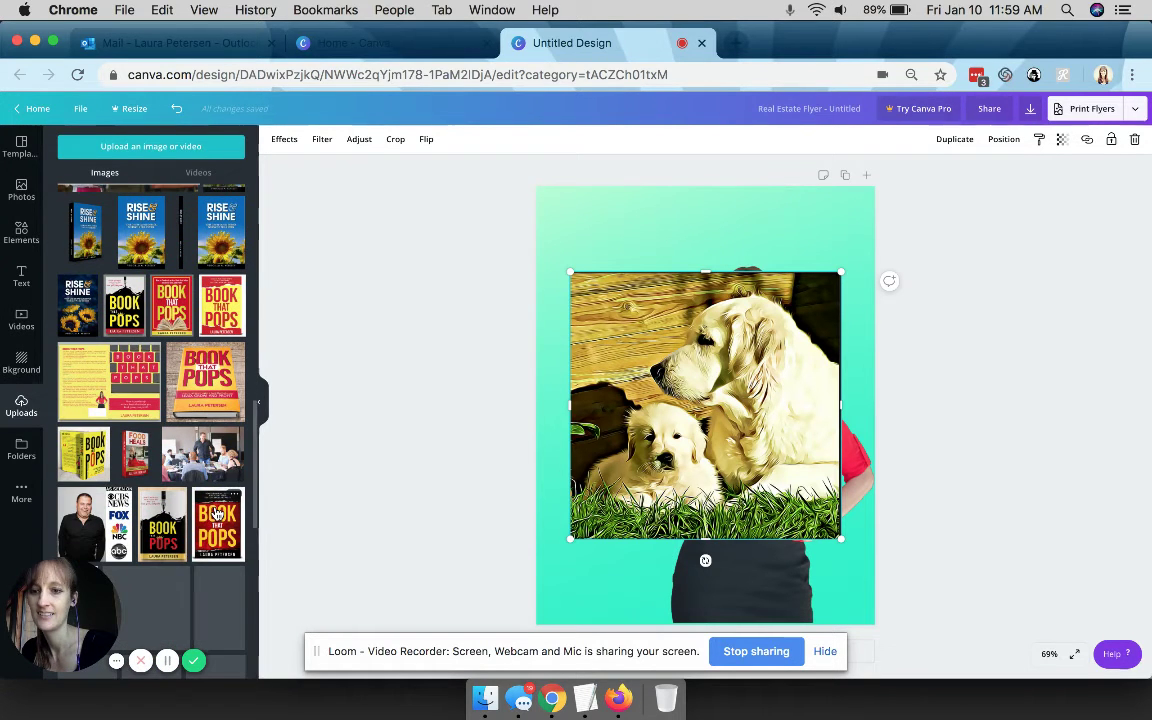
{"action": "scroll", "coordinate": [110, 337], "scroll_direction": "down", "scroll_amount": 5}
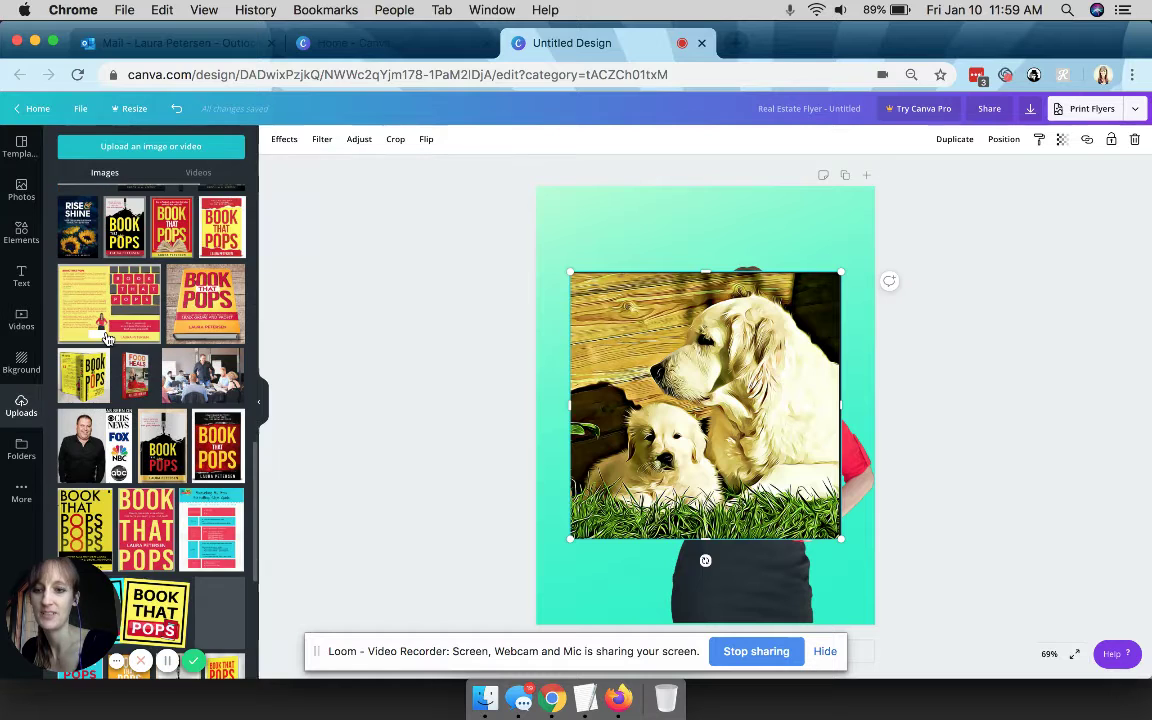
{"action": "scroll", "coordinate": [112, 421], "scroll_direction": "down", "scroll_amount": 3}
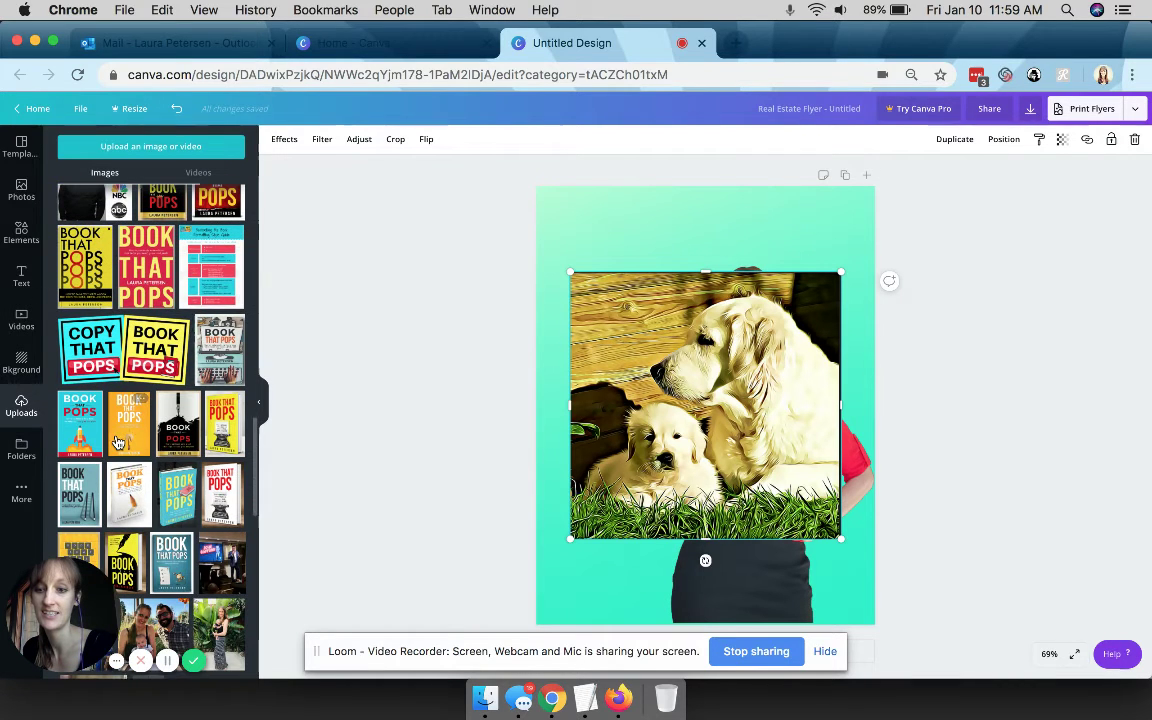
{"action": "scroll", "coordinate": [117, 441], "scroll_direction": "down", "scroll_amount": 3}
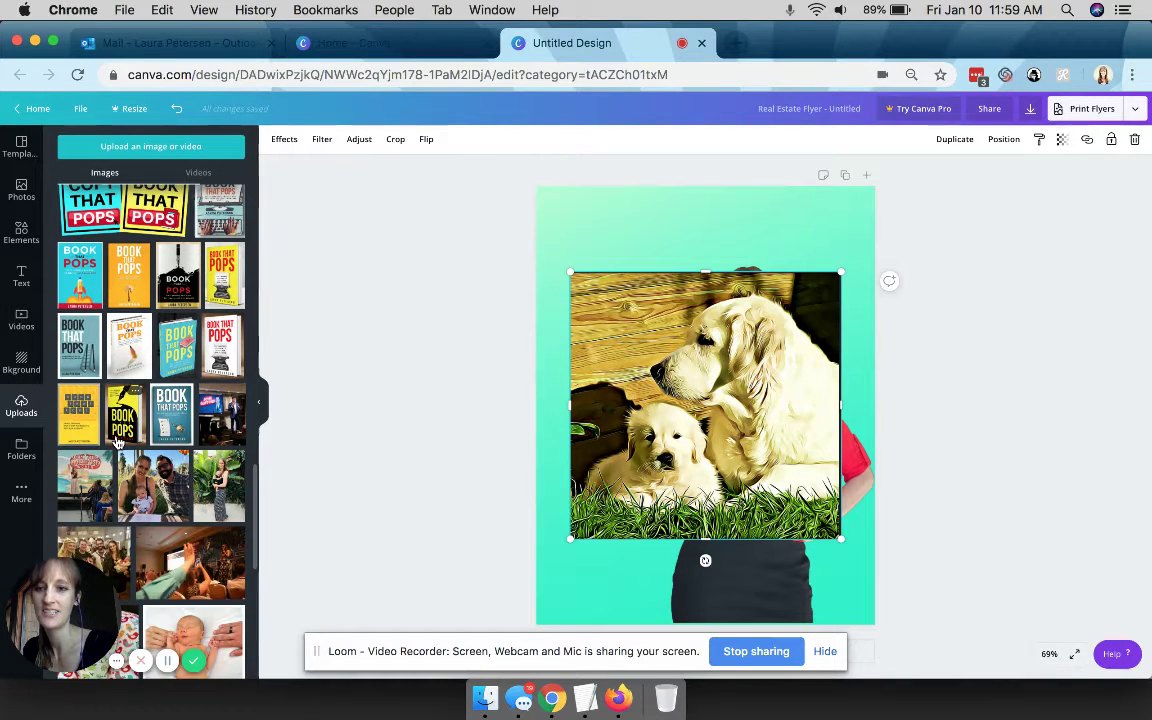
{"action": "scroll", "coordinate": [130, 430], "scroll_direction": "up", "scroll_amount": 1}
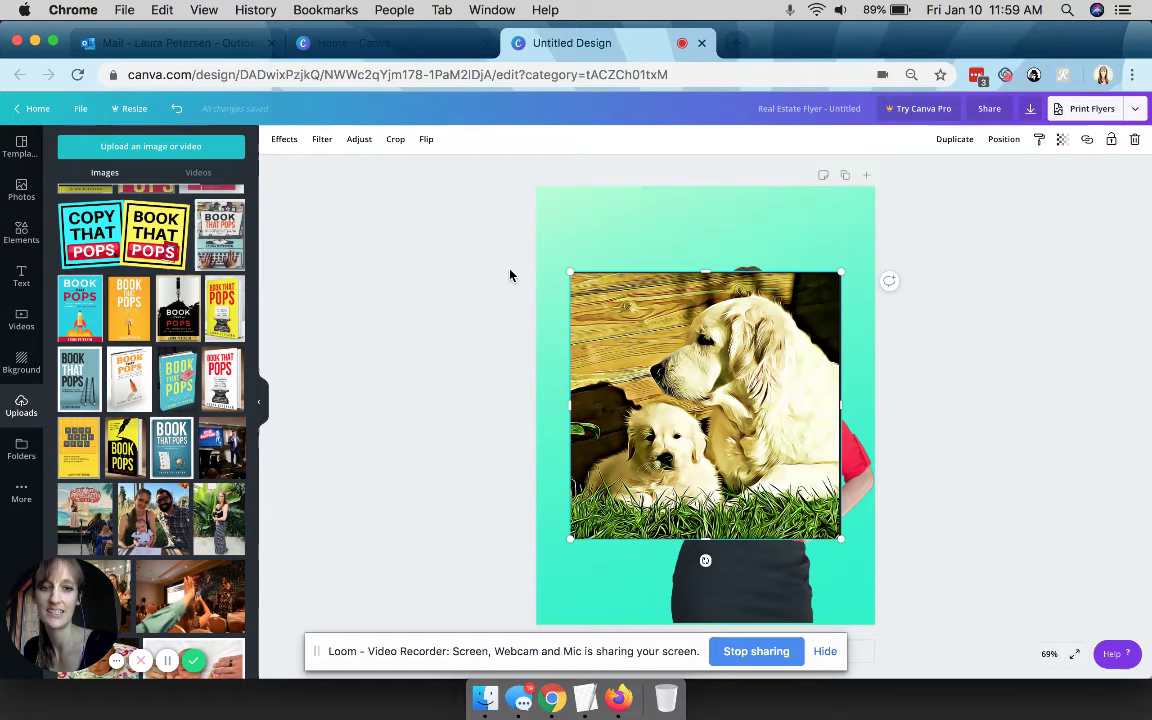
Delete both photos and add the teal Book That Pops cover in place of the yellow one
{"action": "left_click_drag", "start_coordinate": [509, 272], "coordinate": [873, 574]}
{"action": "key", "text": "Delete"}
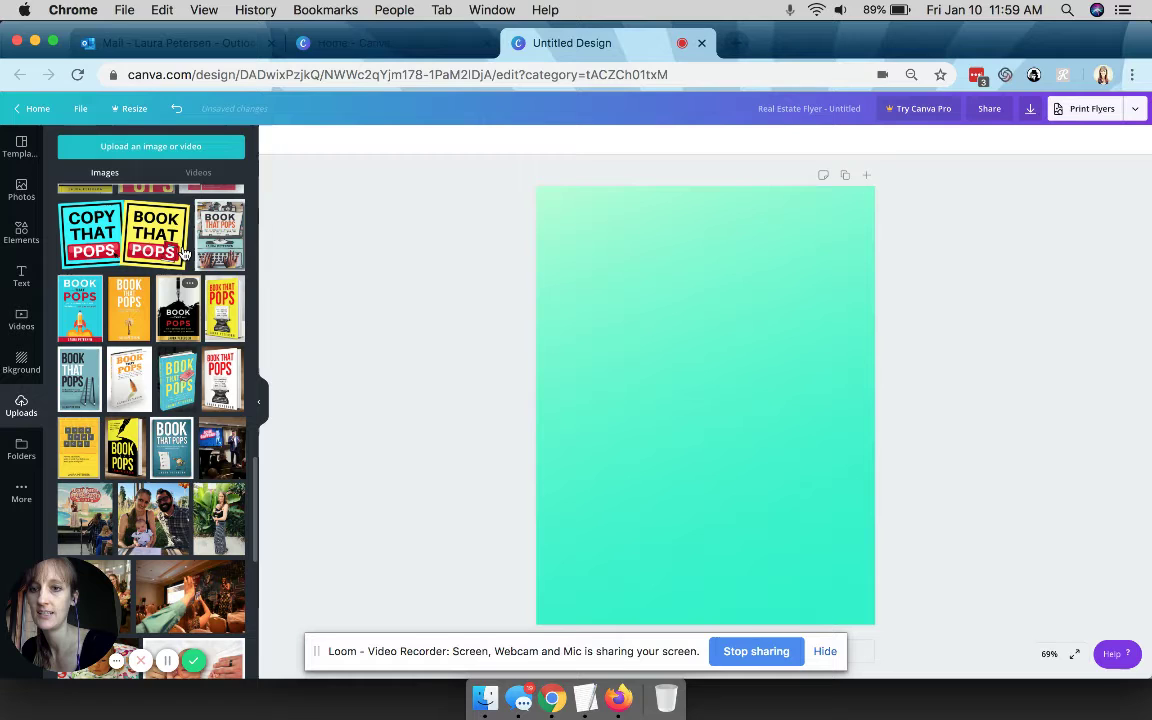
{"action": "left_click", "coordinate": [225, 297]}
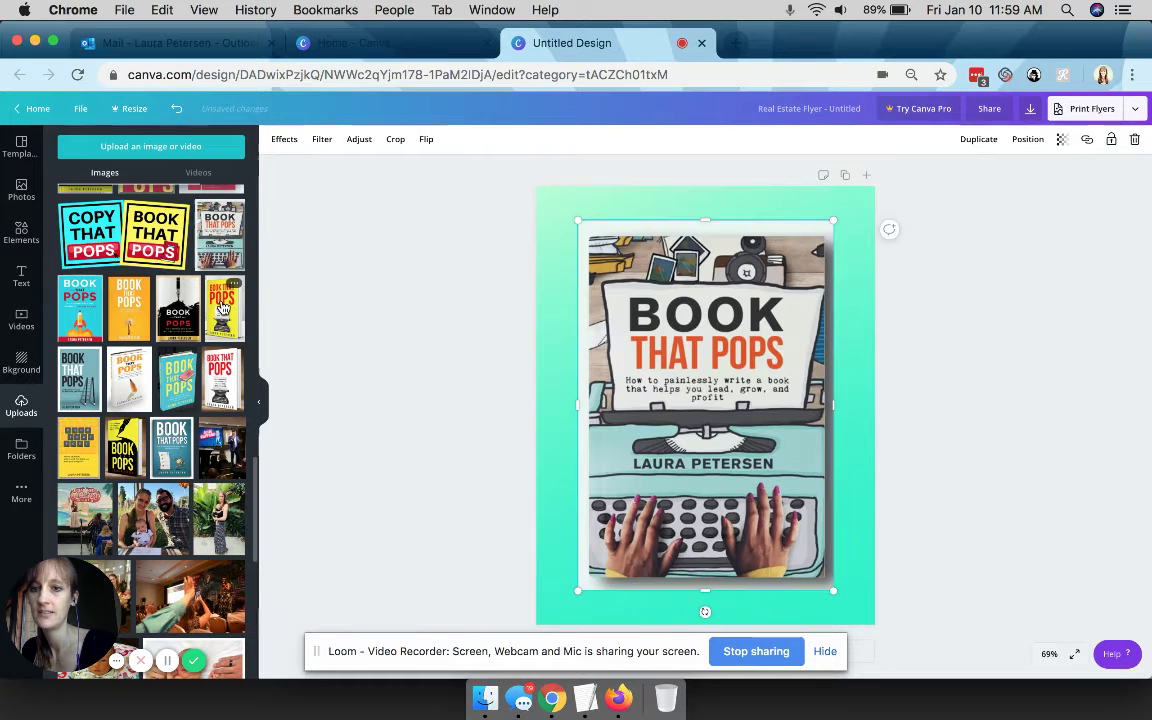
{"action": "left_click", "coordinate": [190, 375]}
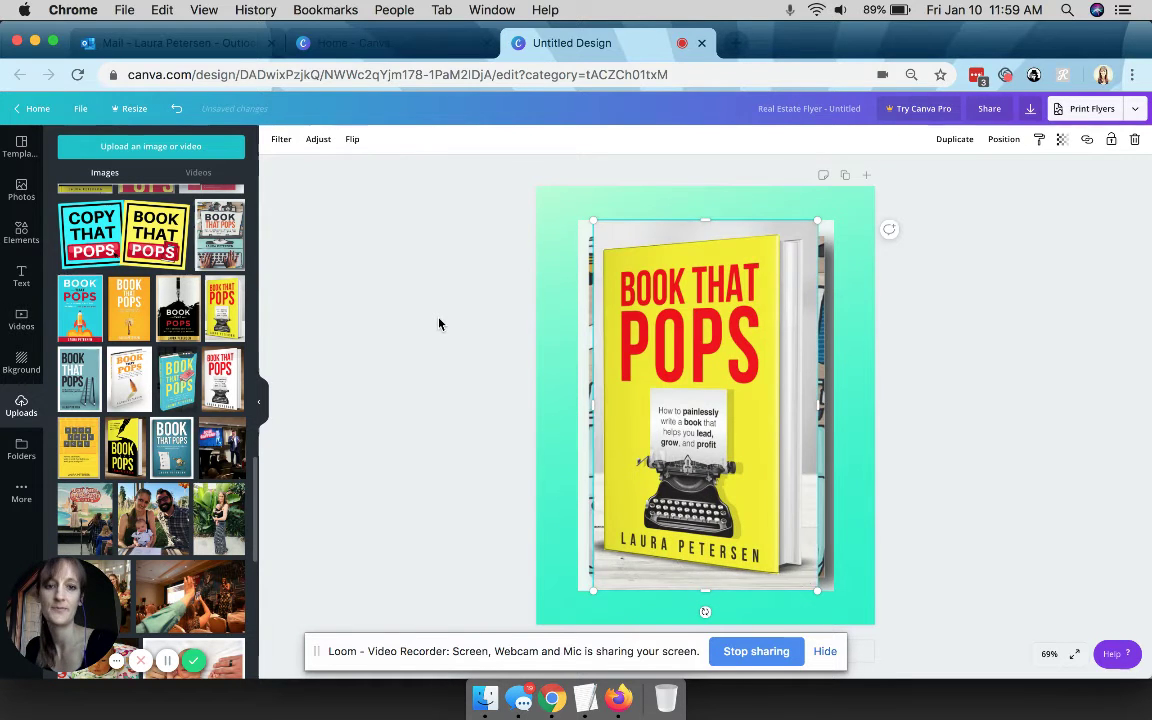
Shrink the teal cover to about half size and move it to the page's upper right
{"action": "left_click", "coordinate": [496, 231]}
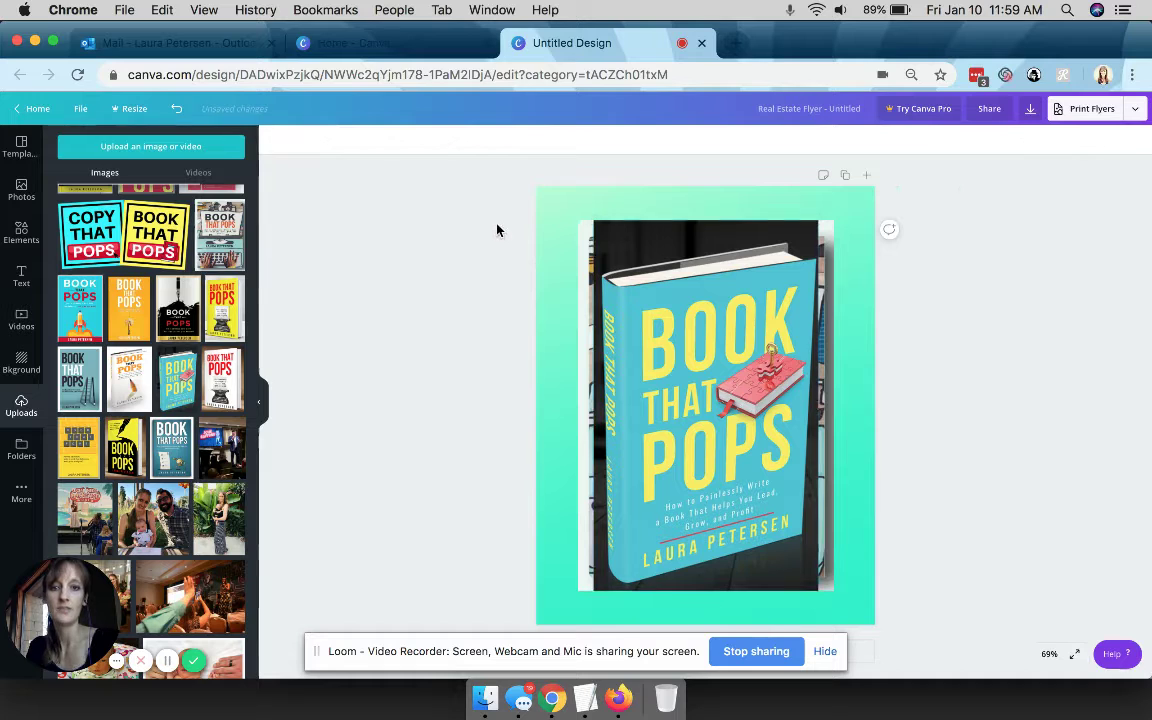
{"action": "left_click_drag", "start_coordinate": [497, 208], "coordinate": [879, 604]}
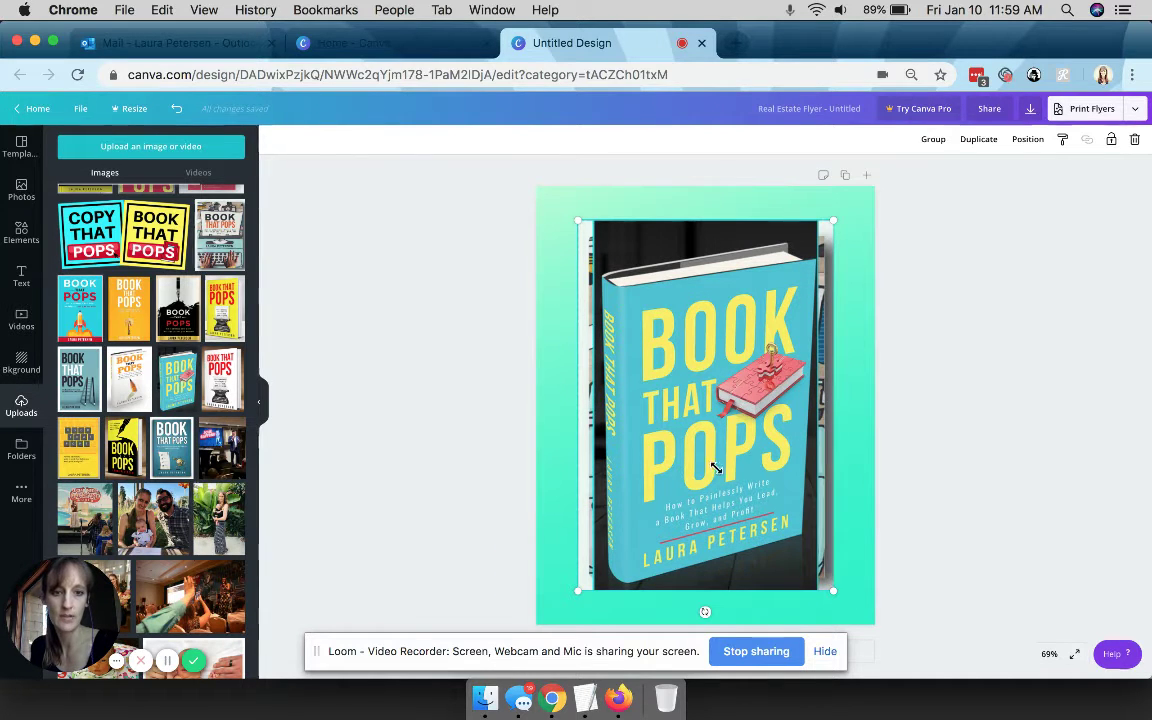
{"action": "left_click_drag", "start_coordinate": [704, 455], "coordinate": [704, 458]}
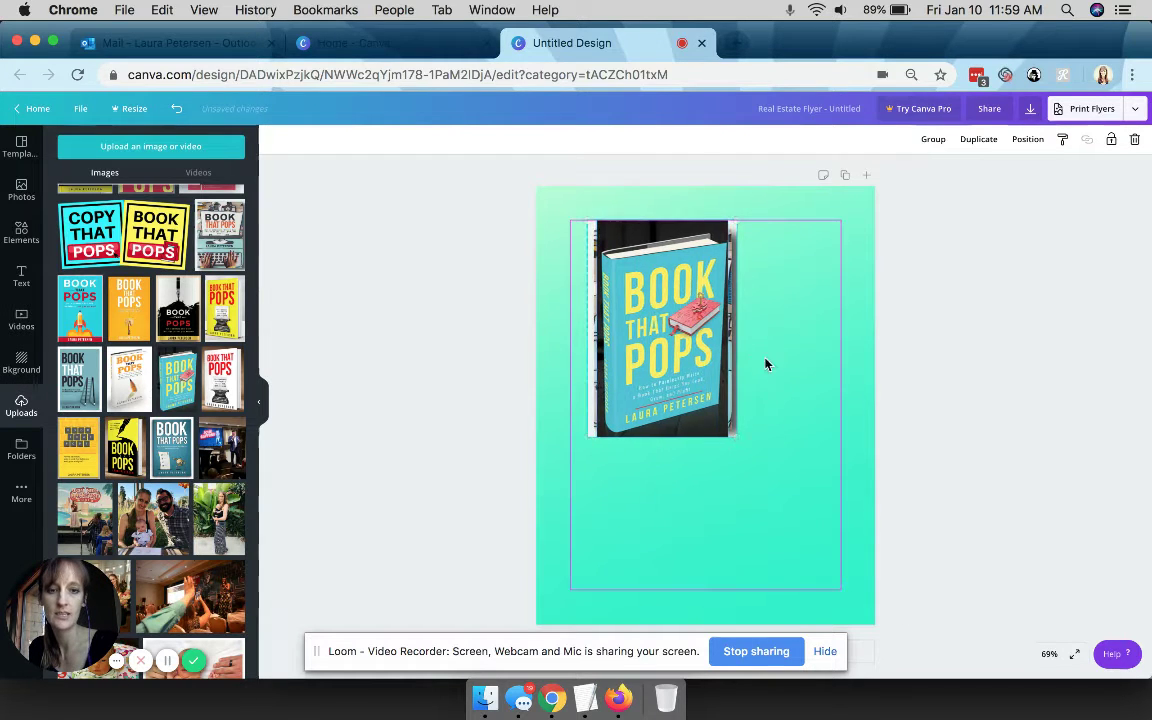
{"action": "left_click_drag", "start_coordinate": [764, 363], "coordinate": [589, 434]}
{"action": "left_click", "coordinate": [589, 434]}
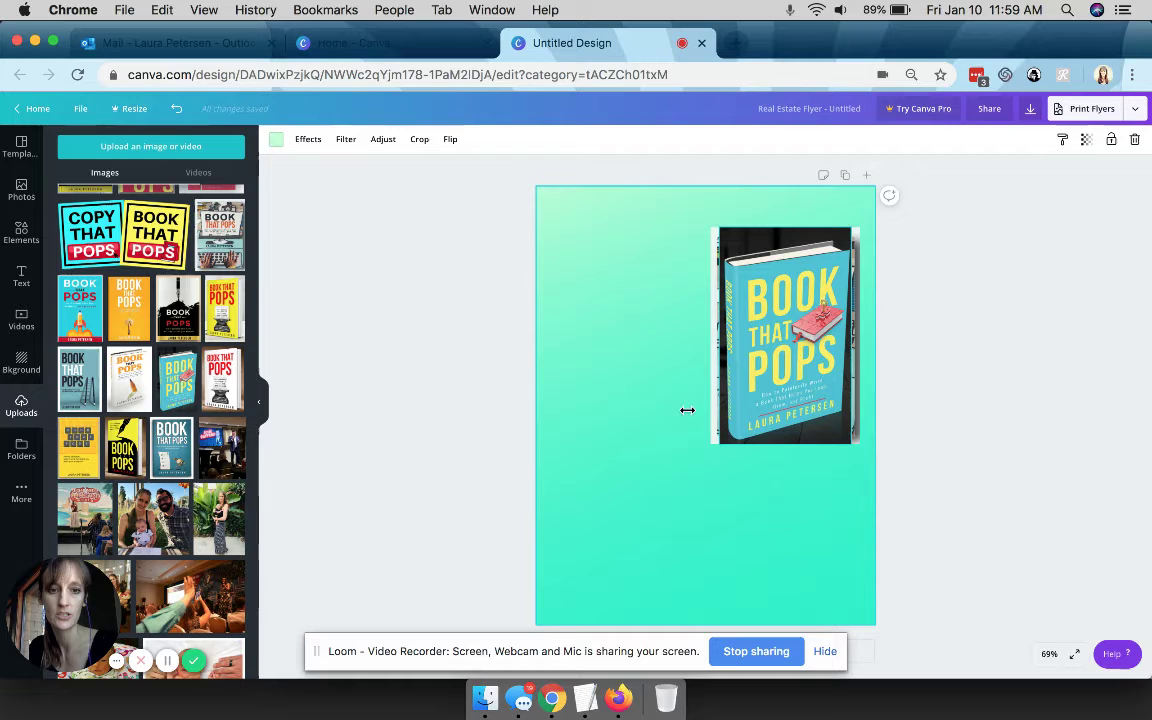
Spread out the teal and yellow covers, then shrink all three covers together
{"action": "left_click_drag", "start_coordinate": [761, 374], "coordinate": [667, 545]}
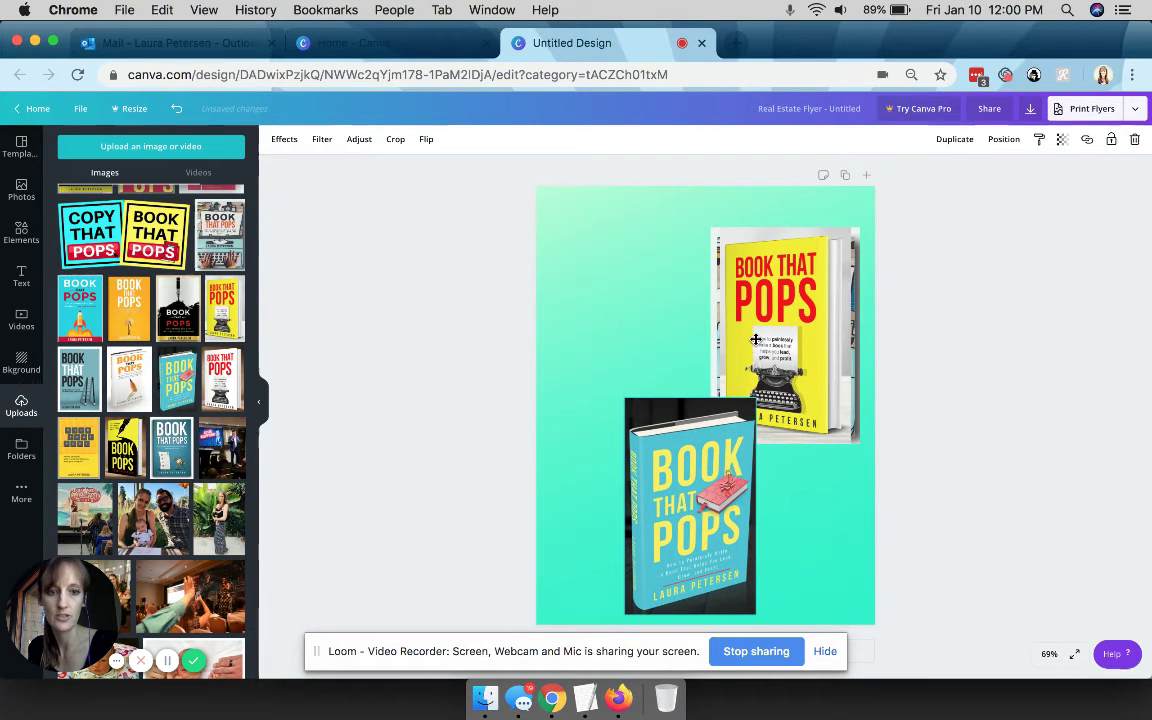
{"action": "left_click_drag", "start_coordinate": [743, 333], "coordinate": [592, 333]}
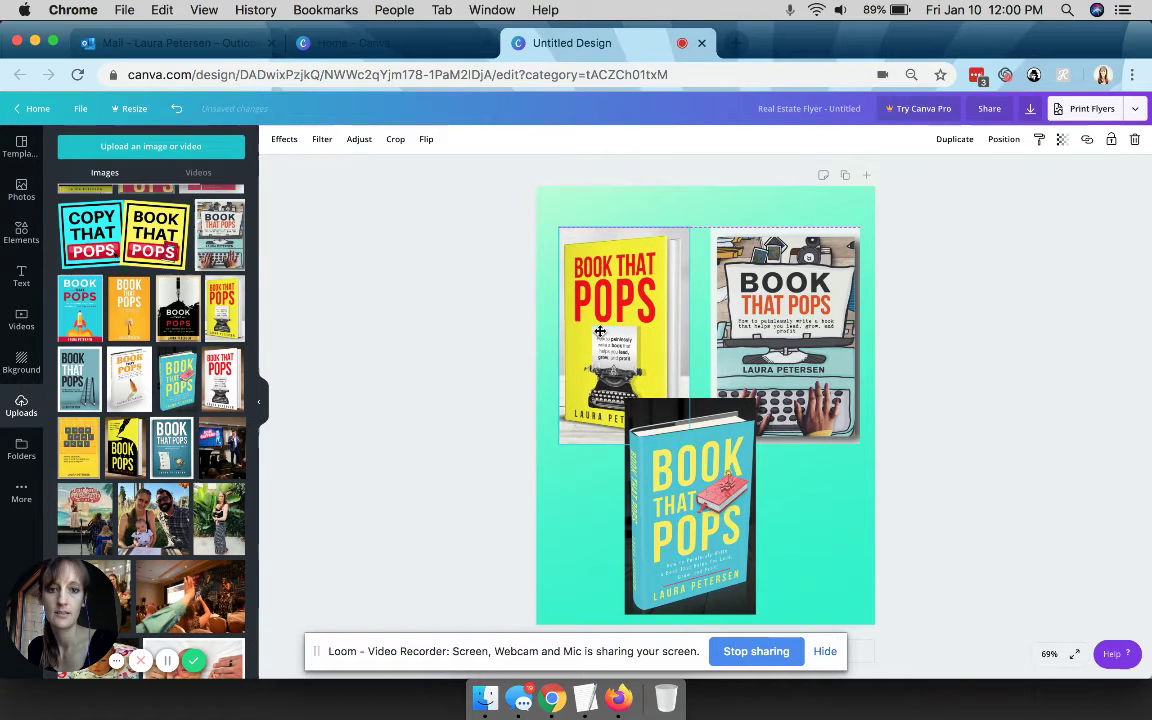
{"action": "left_click_drag", "start_coordinate": [650, 427], "coordinate": [670, 428]}
{"action": "left_click_drag", "start_coordinate": [468, 245], "coordinate": [883, 519]}
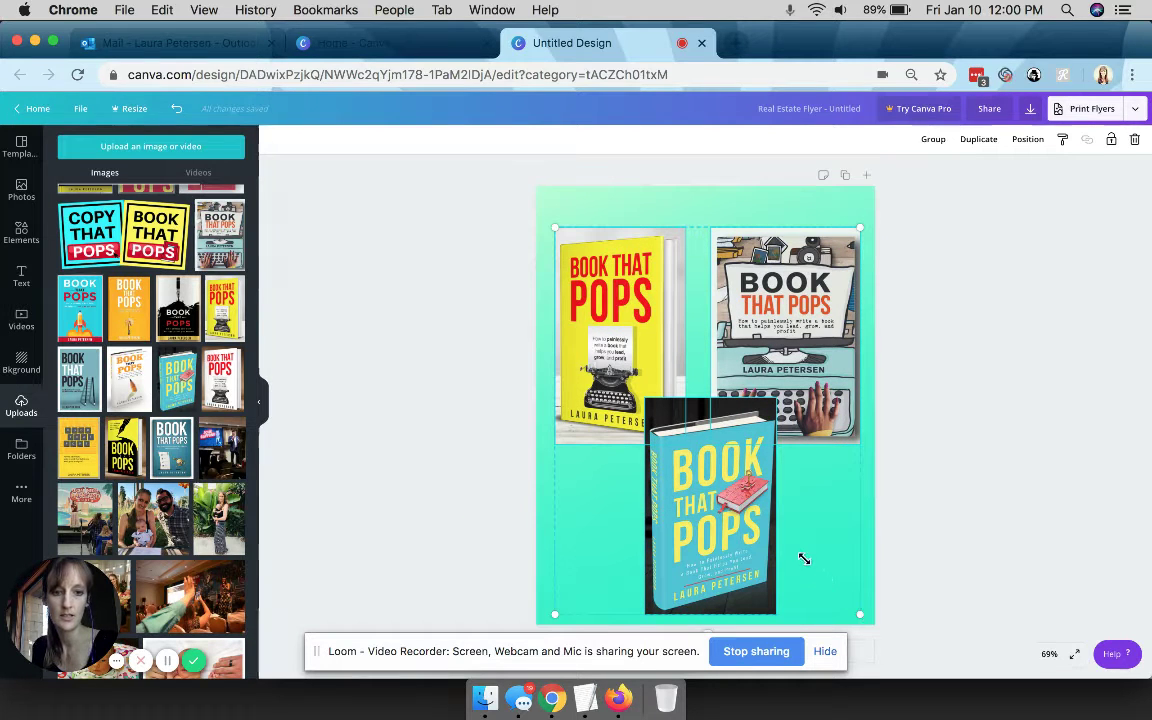
{"action": "left_click_drag", "start_coordinate": [804, 559], "coordinate": [802, 558]}
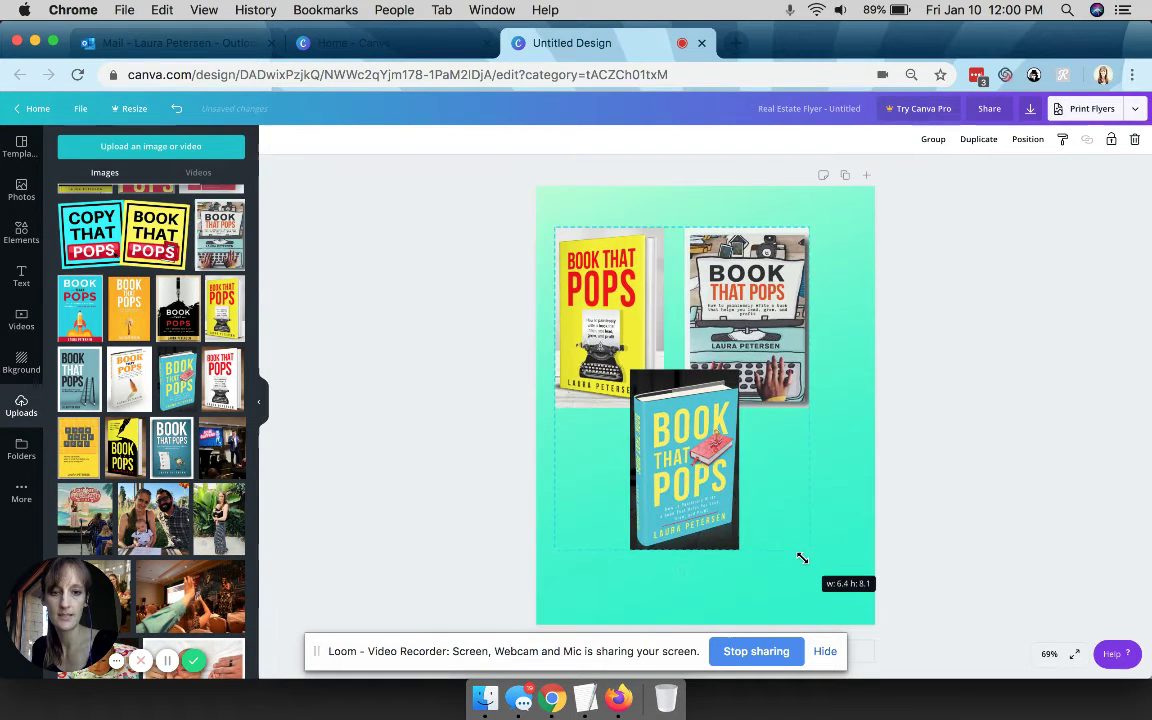
{"action": "left_click", "coordinate": [465, 496]}
Move the blue cover below, and shift the typewriter and yellow covers to the right
{"action": "left_click_drag", "start_coordinate": [684, 507], "coordinate": [686, 476]}
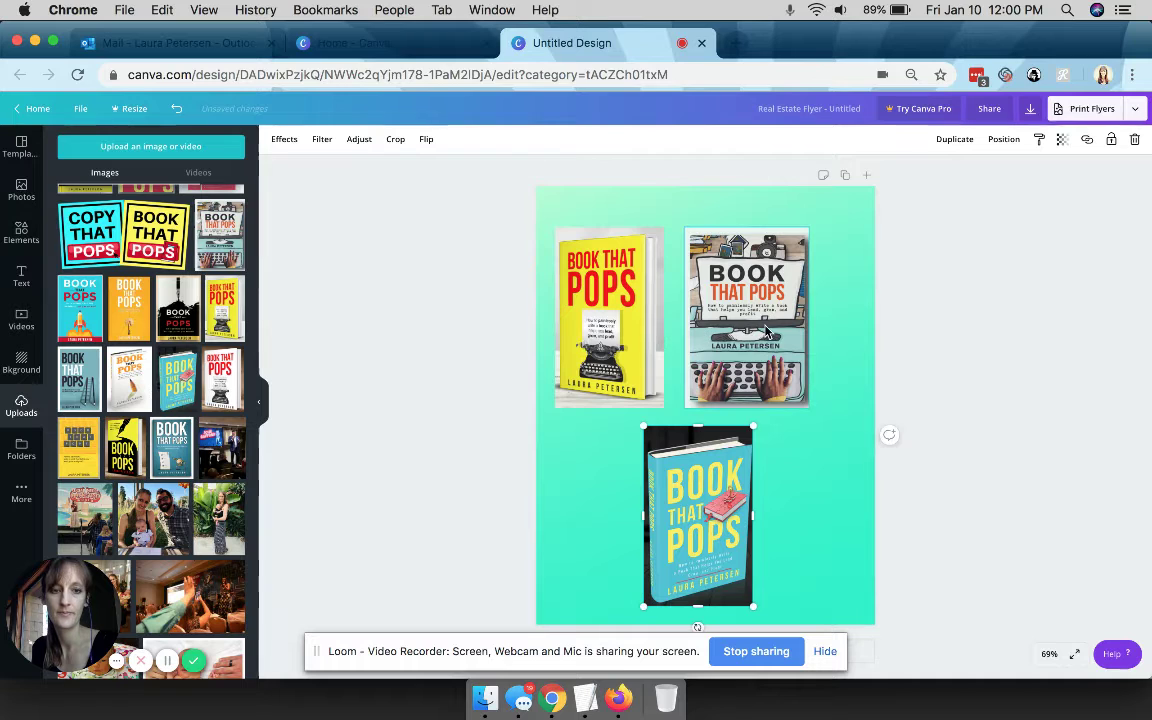
{"action": "left_click_drag", "start_coordinate": [716, 328], "coordinate": [770, 326]}
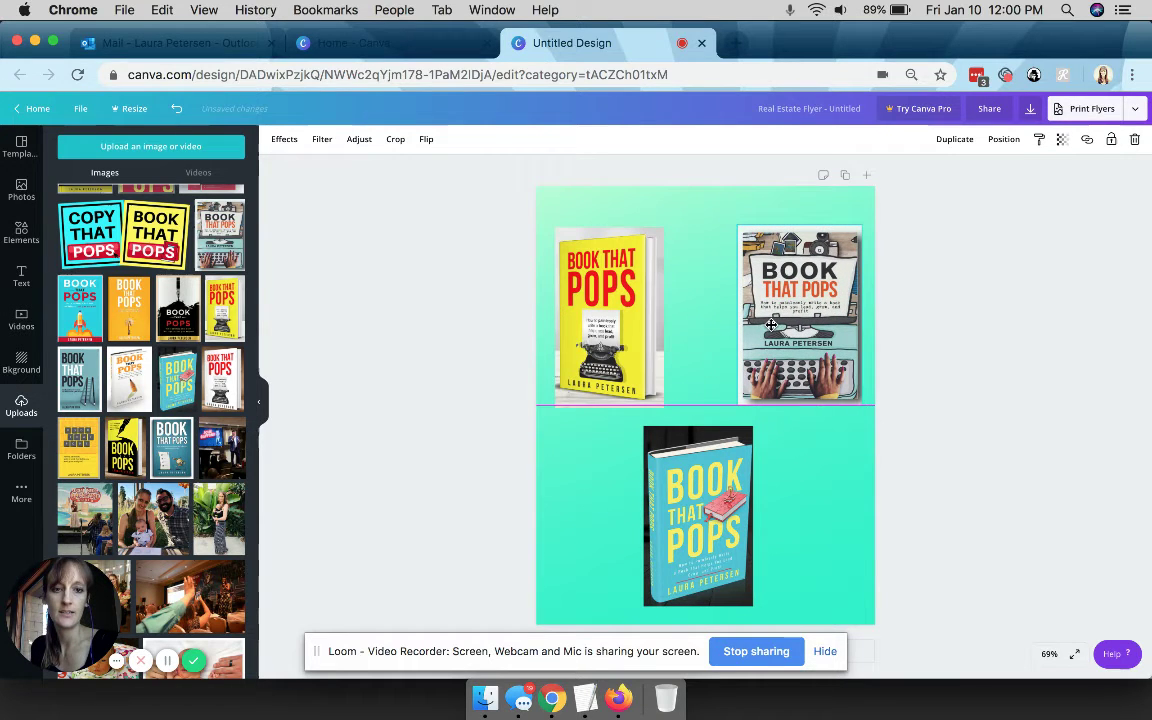
{"action": "left_click", "coordinate": [666, 330]}
{"action": "left_click_drag", "start_coordinate": [655, 330], "coordinate": [682, 328]}
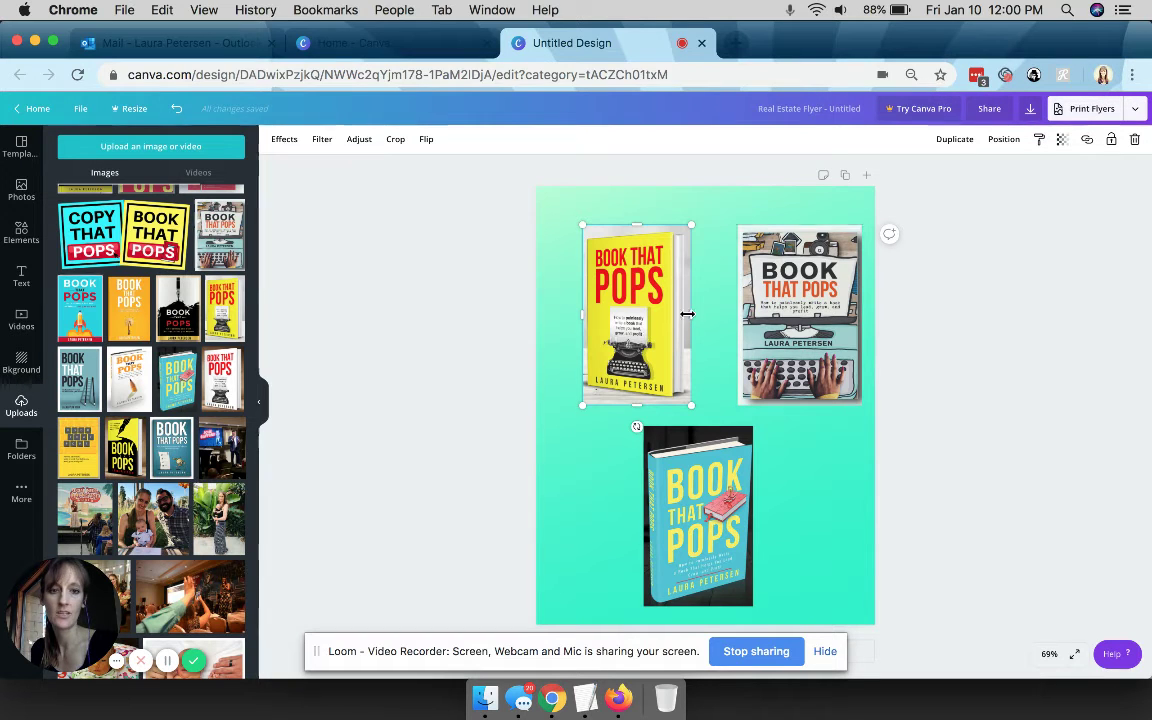
Line the blue cover up under the yellow one and add the grey-blue ladder cover bottom-right
{"action": "left_click", "coordinate": [634, 515]}
{"action": "left_click_drag", "start_coordinate": [630, 517], "coordinate": [567, 461]}
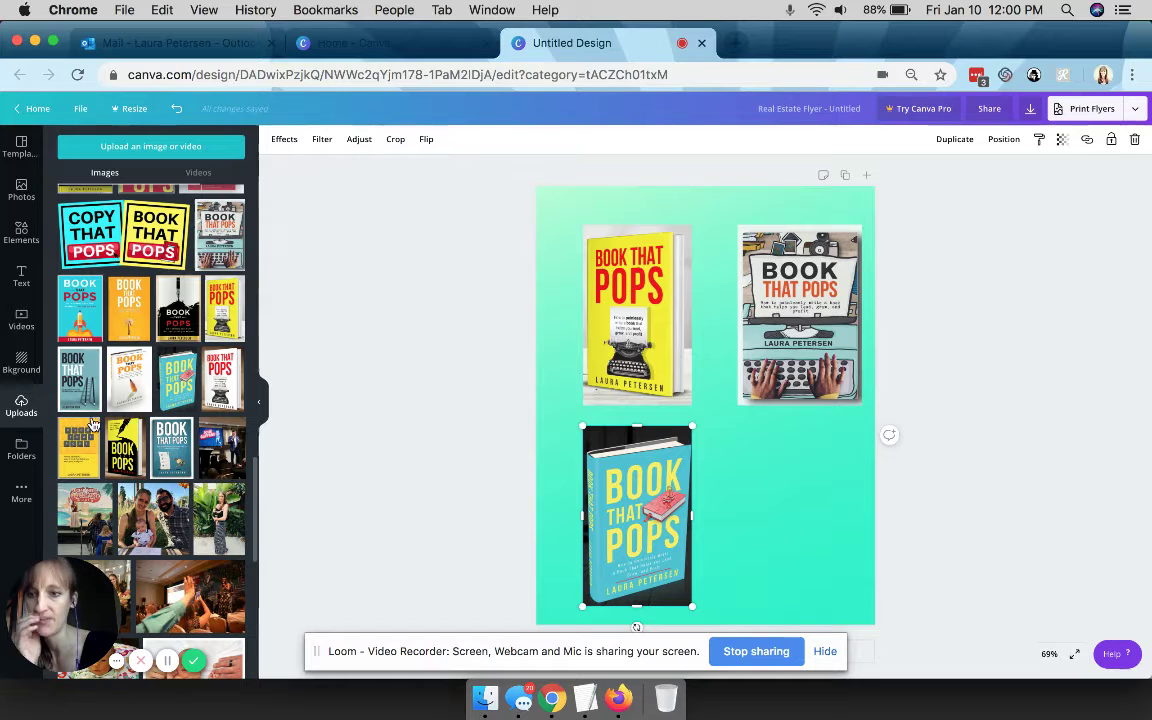
{"action": "left_click", "coordinate": [686, 500]}
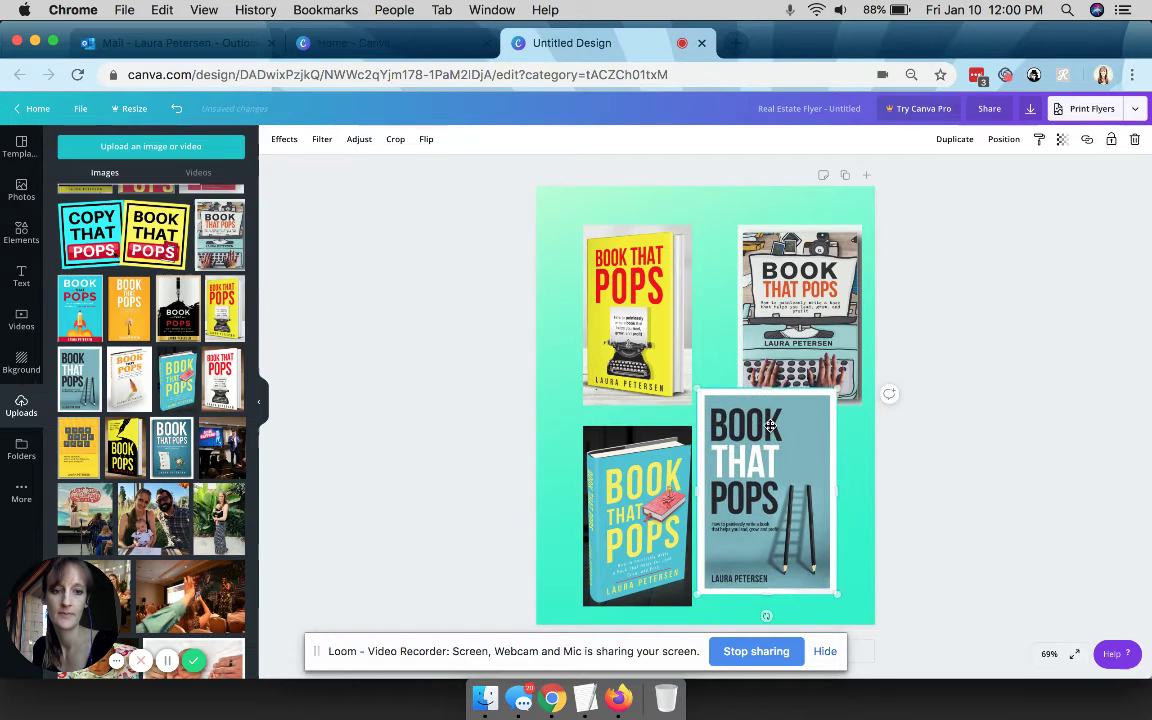
{"action": "left_click_drag", "start_coordinate": [769, 430], "coordinate": [743, 421]}
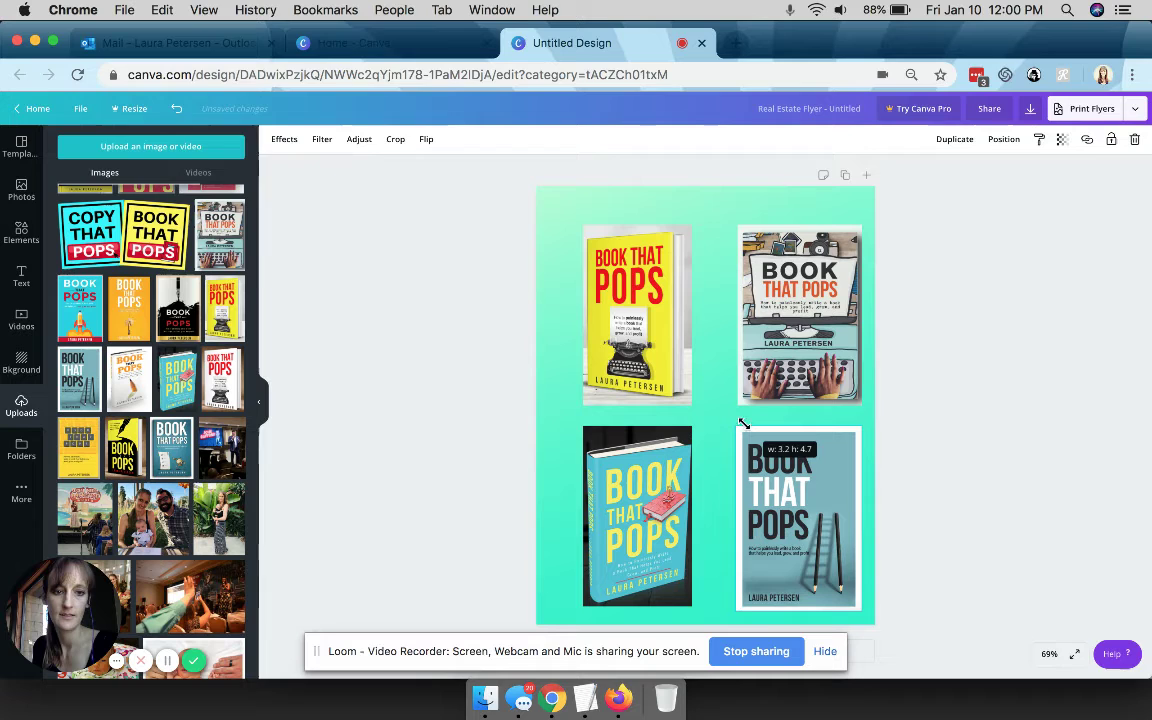
{"action": "left_click", "coordinate": [496, 295]}
{"action": "left_click_drag", "start_coordinate": [494, 476], "coordinate": [586, 283]}
{"action": "left_click", "coordinate": [560, 242]}
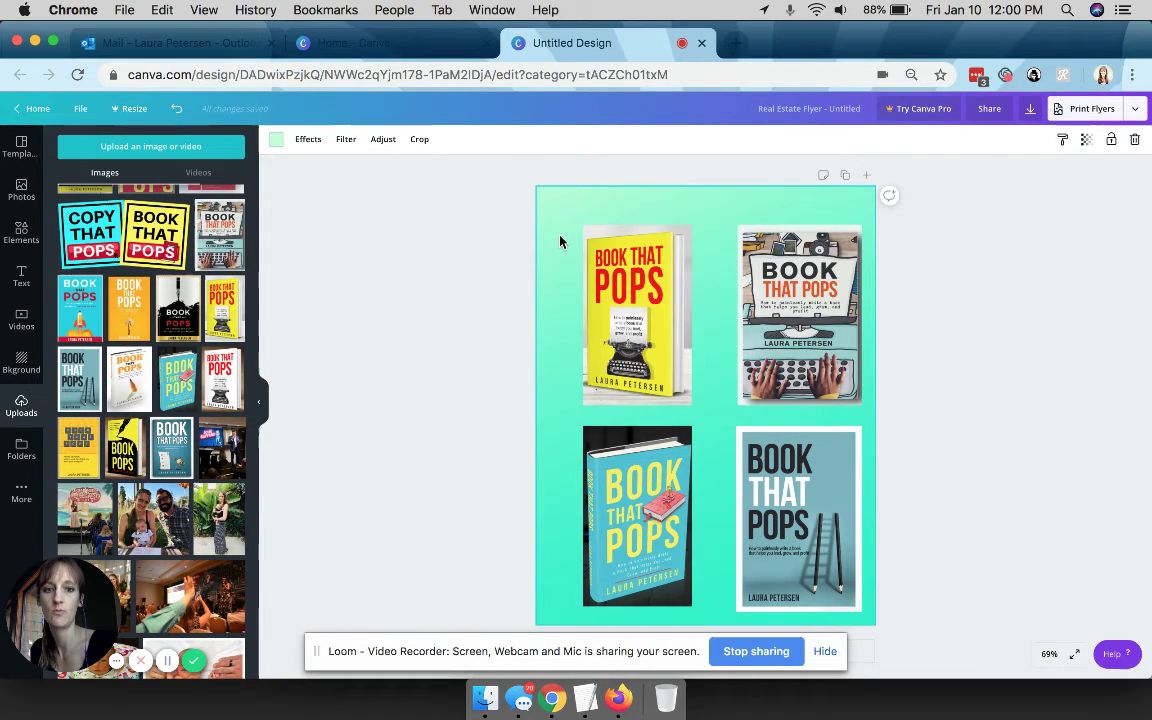
Add a heading text box reading 1 and move it beside the yellow cover
{"action": "left_click", "coordinate": [22, 272]}
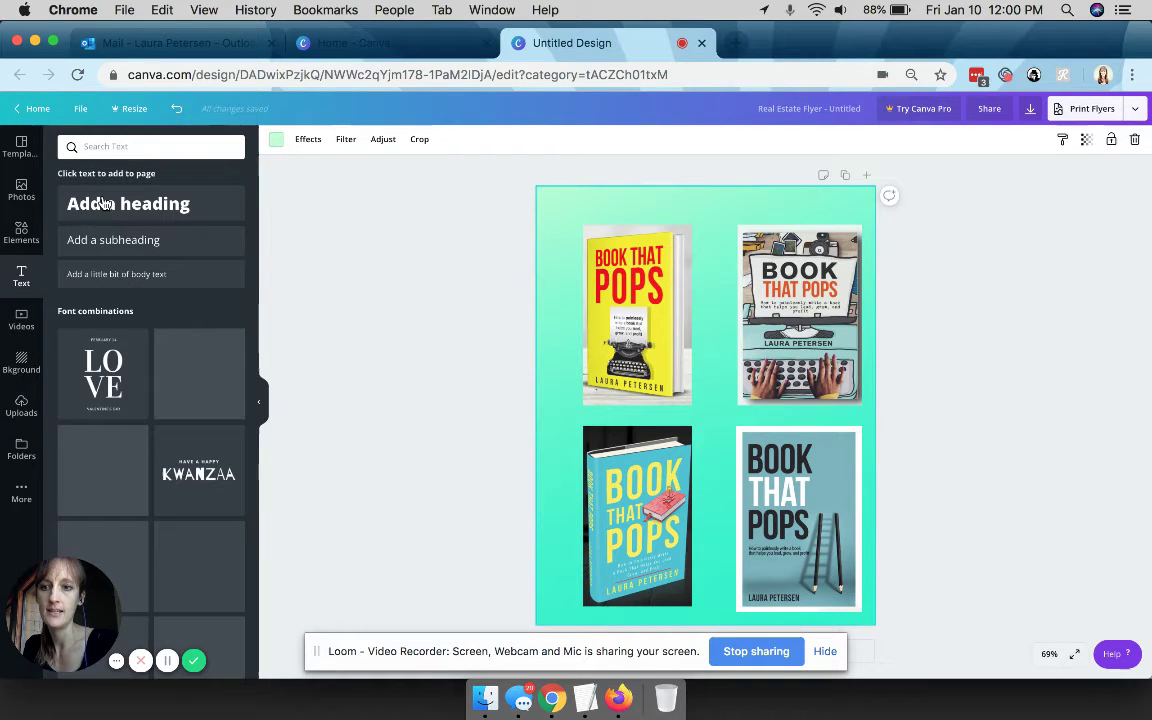
{"action": "left_click", "coordinate": [113, 204]}
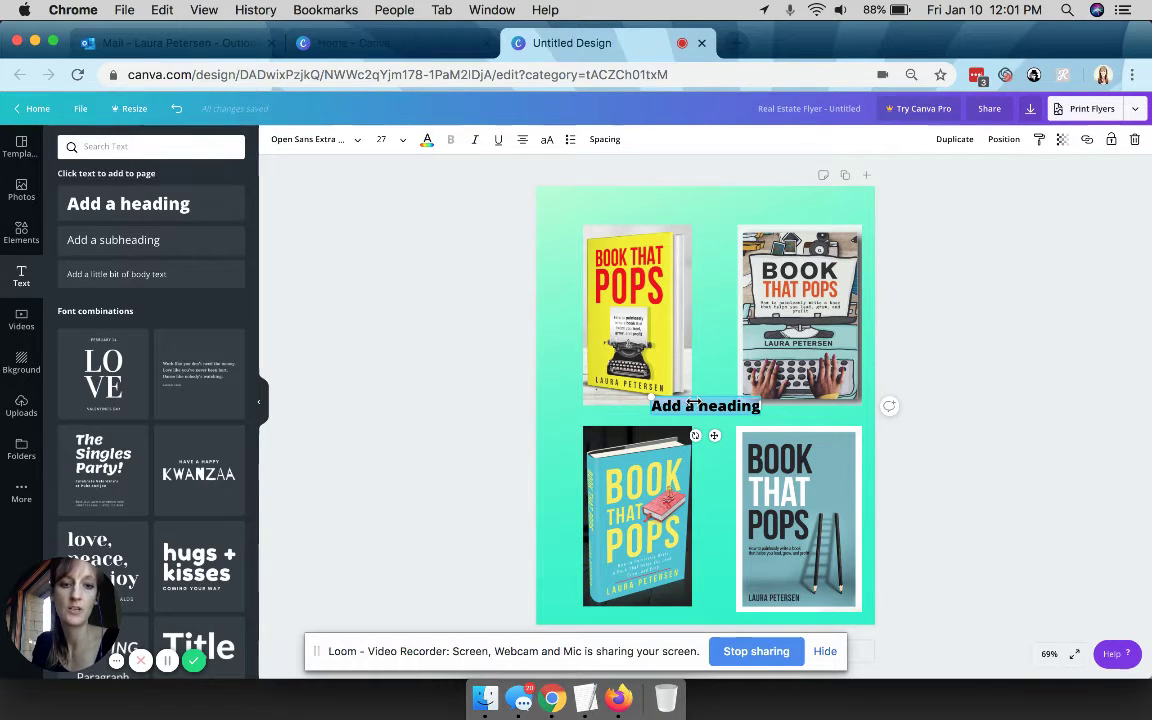
{"action": "key", "text": "BackSpace"}
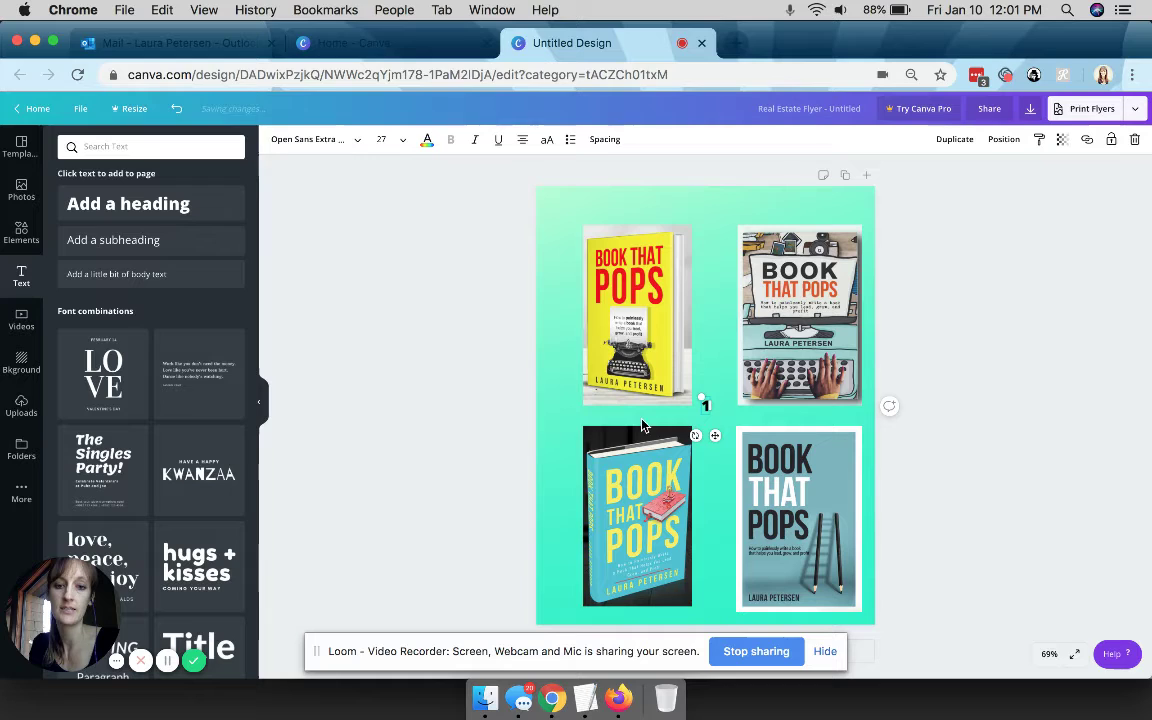
{"action": "left_click", "coordinate": [705, 412]}
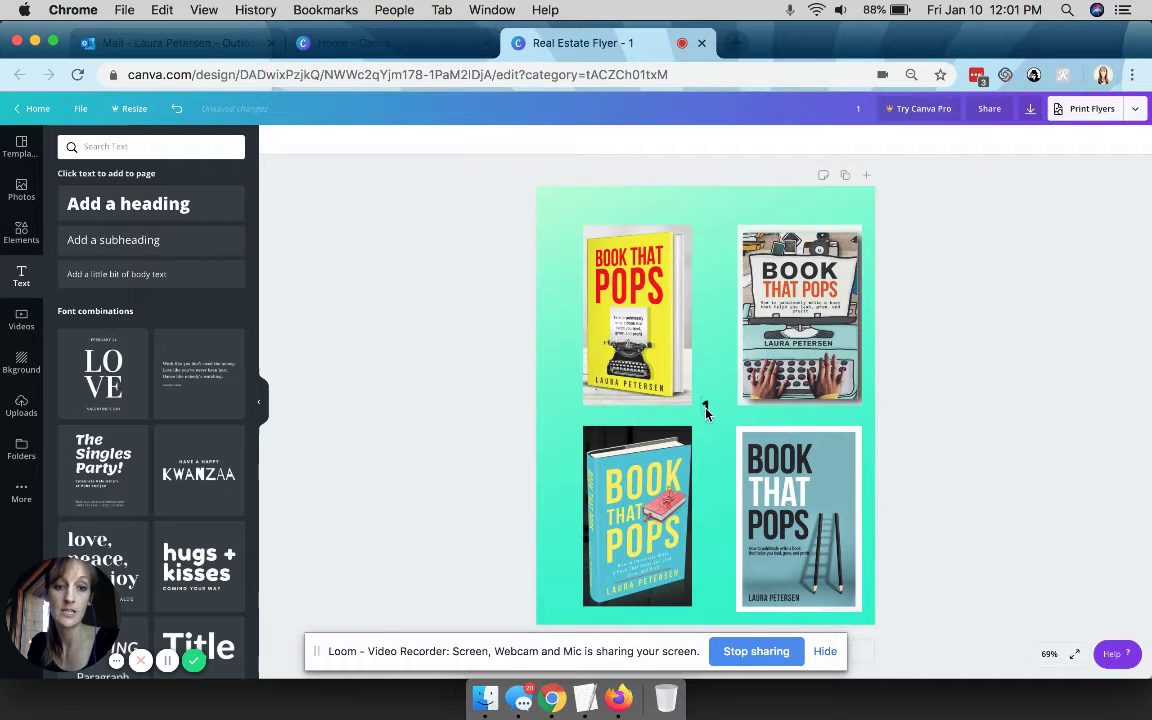
{"action": "left_click", "coordinate": [575, 317]}
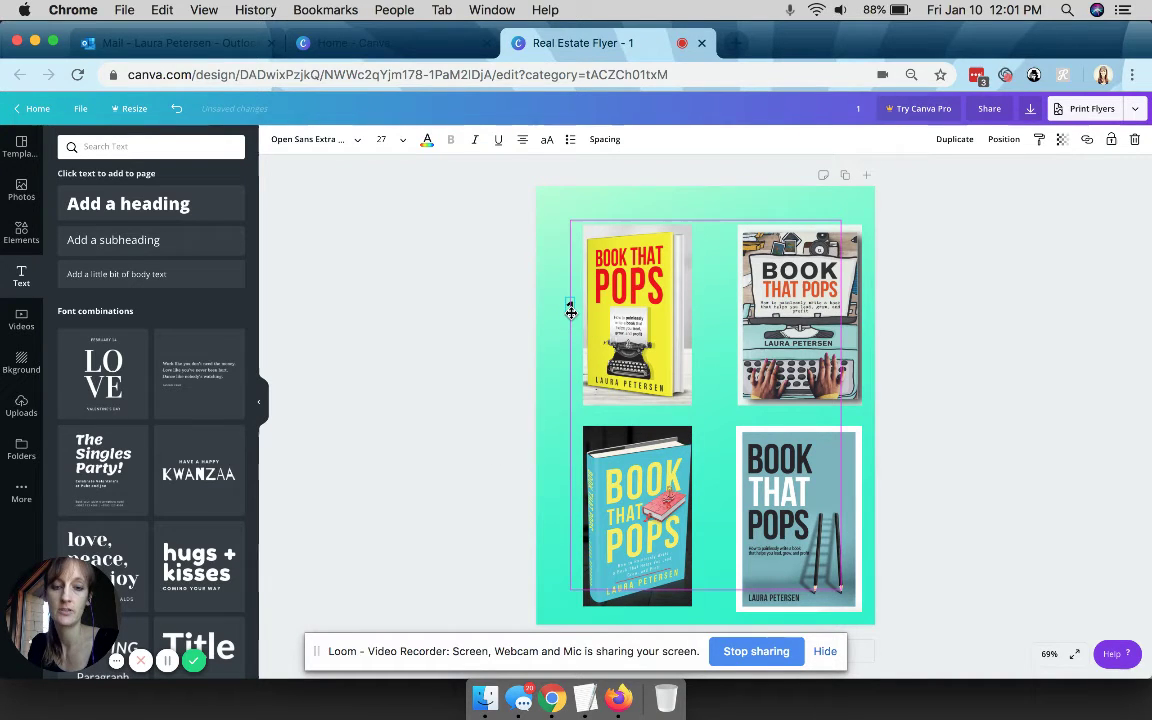
{"action": "left_click_drag", "start_coordinate": [529, 313], "coordinate": [535, 314]}
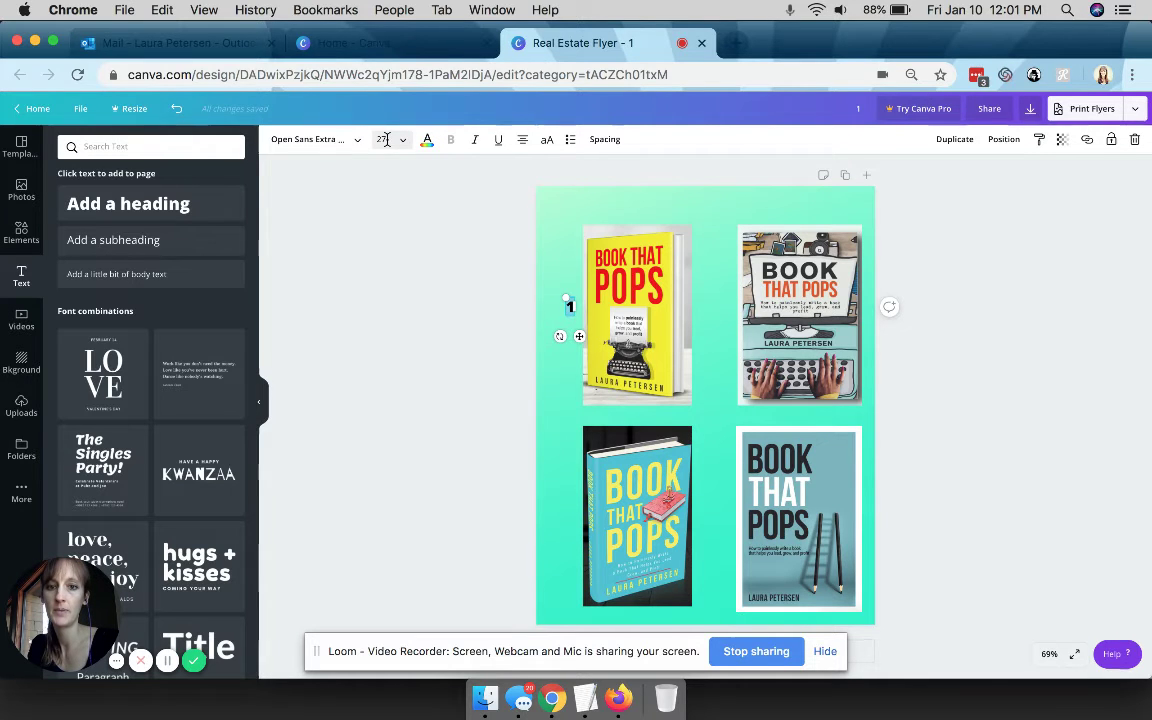
Set the 1 to font size 64, fine-tune its position, and copy it beside the second cover
{"action": "left_click", "coordinate": [385, 139]}
{"action": "scroll", "coordinate": [410, 417], "scroll_direction": "down", "scroll_amount": 3}
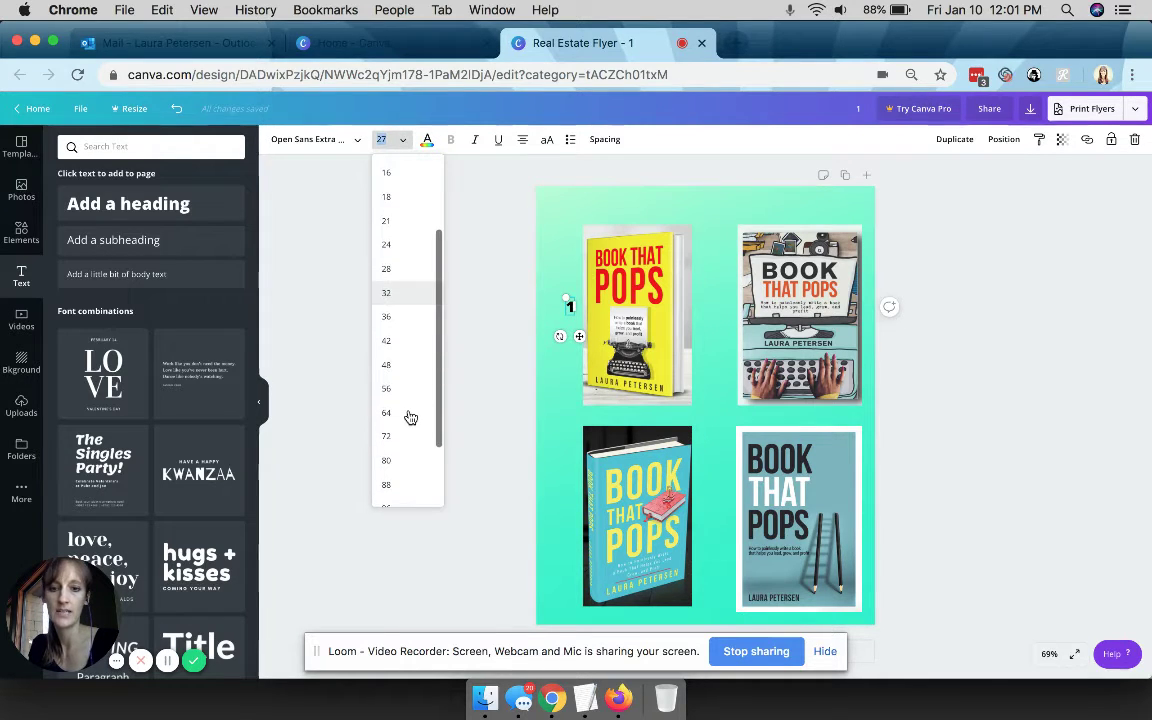
{"action": "left_click", "coordinate": [408, 416]}
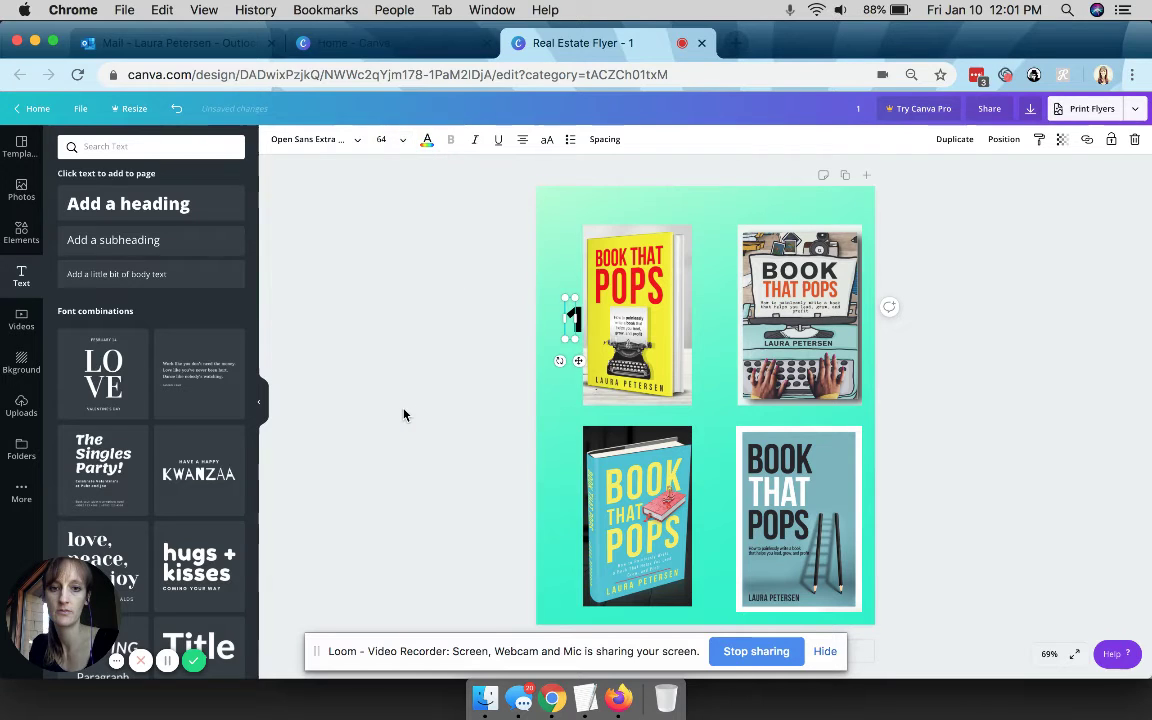
{"action": "left_click", "coordinate": [510, 322]}
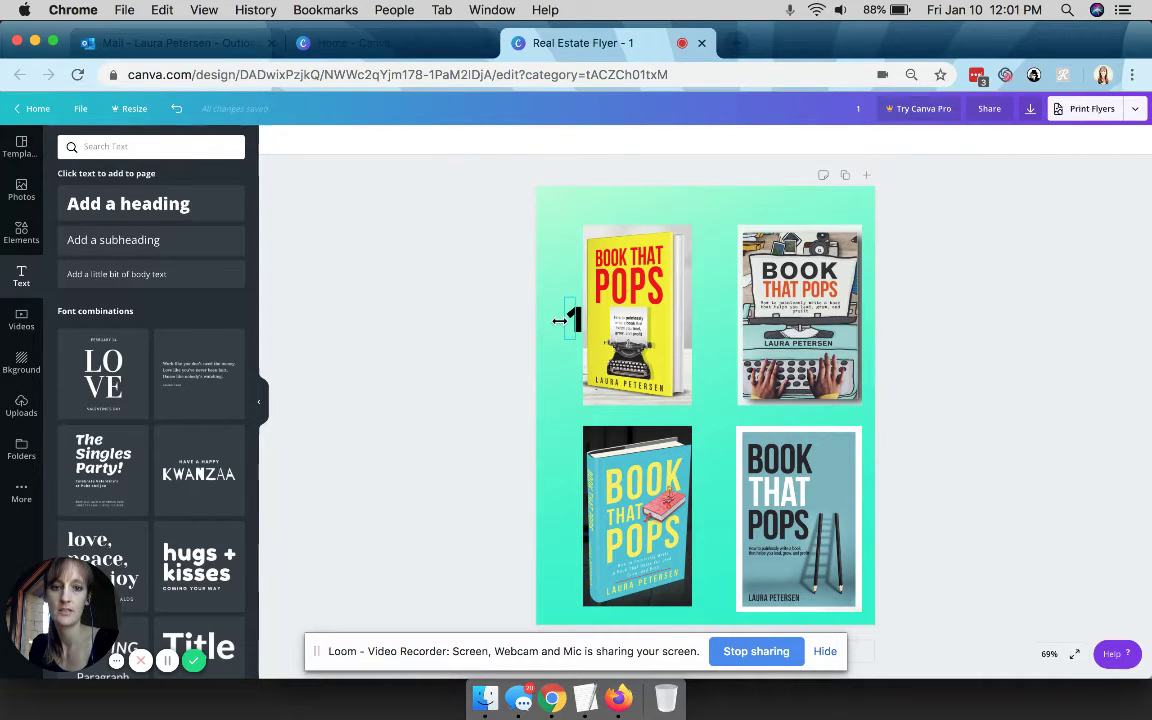
{"action": "left_click_drag", "start_coordinate": [559, 320], "coordinate": [560, 309]}
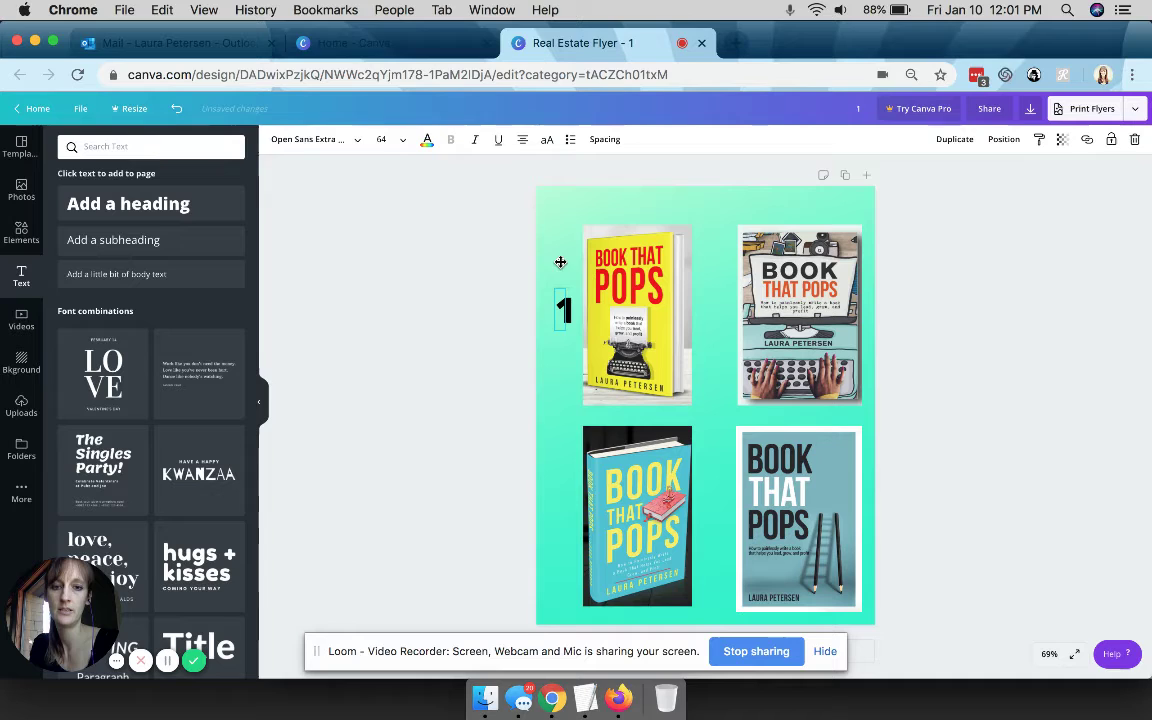
{"action": "left_click_drag", "start_coordinate": [563, 311], "coordinate": [570, 326]}
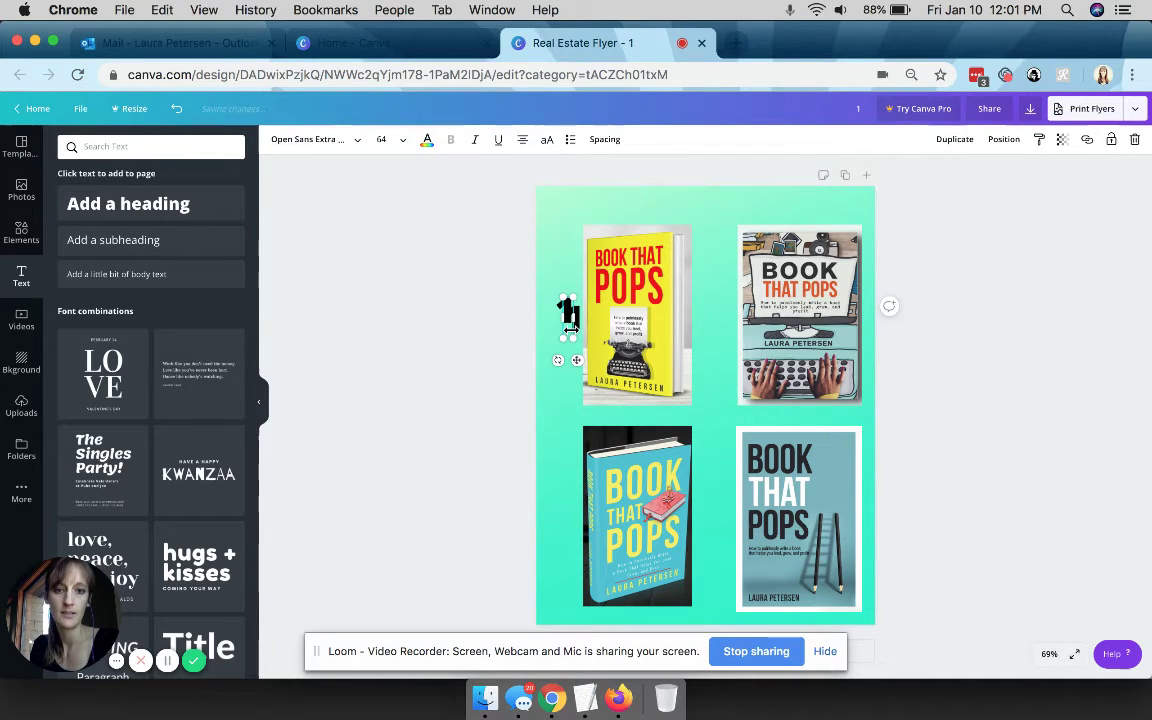
{"action": "left_click_drag", "start_coordinate": [570, 315], "coordinate": [716, 312]}
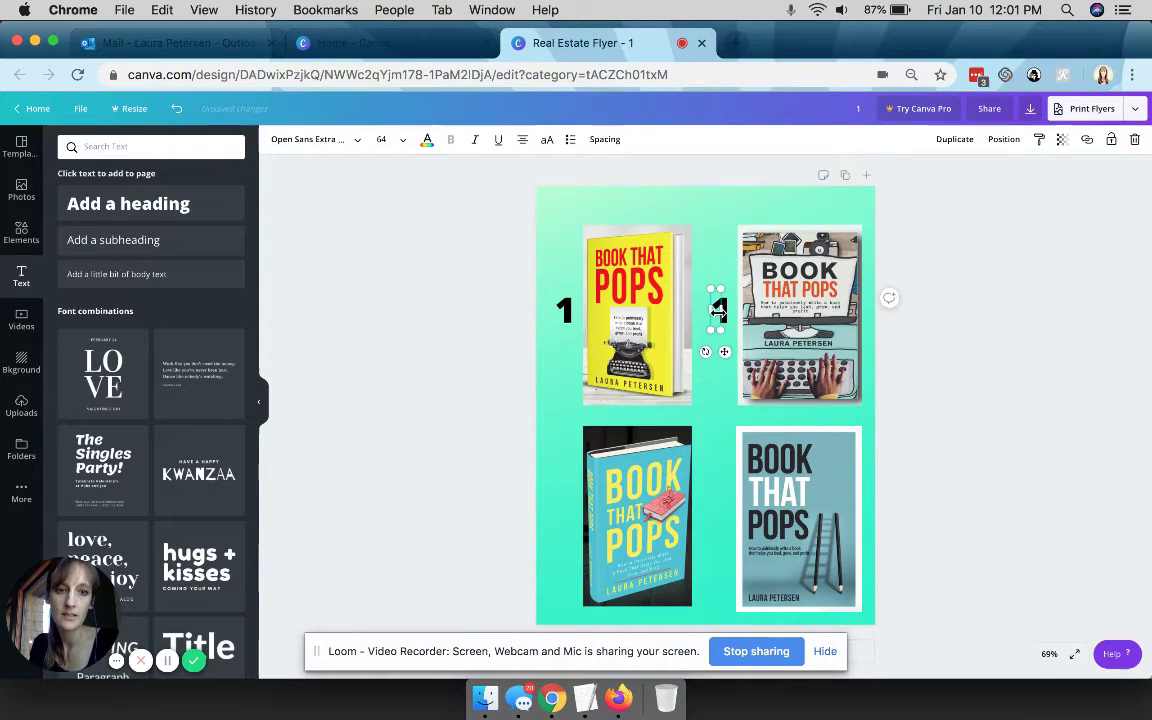
{"action": "left_click_drag", "start_coordinate": [720, 312], "coordinate": [724, 312]}
Relabel the copy as 2, then duplicate it into labels 3 and 4 beside the lower covers
{"action": "double_click", "coordinate": [720, 312]}
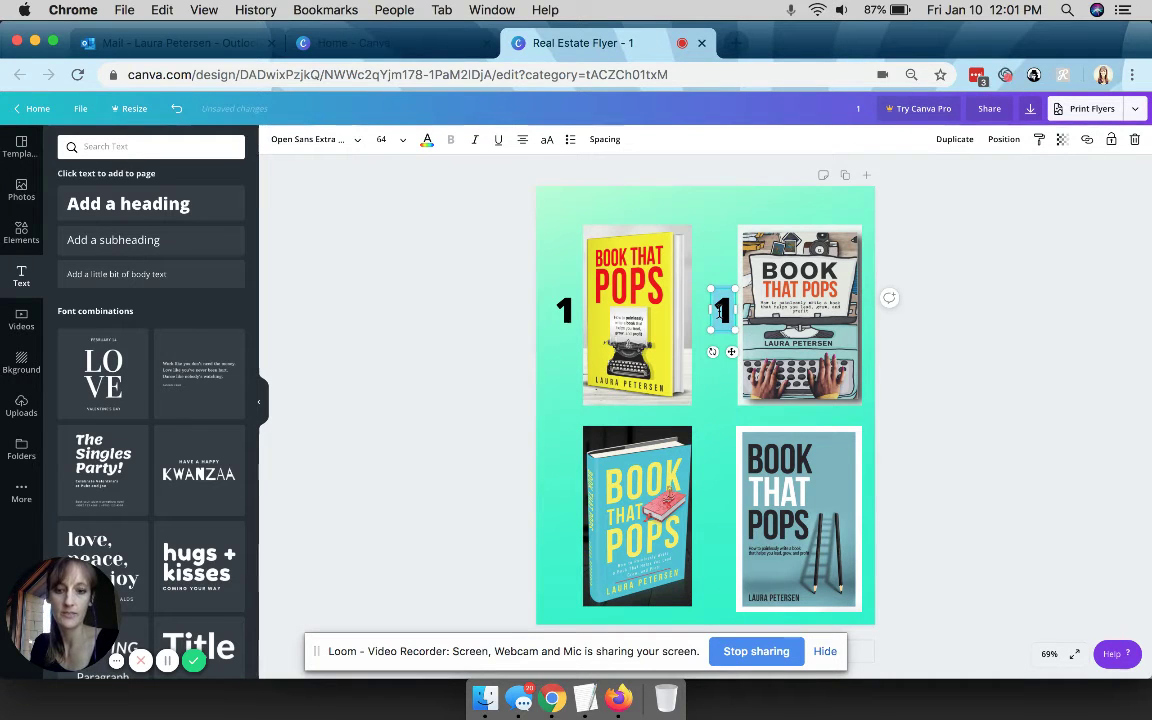
{"action": "type", "text": "2"}
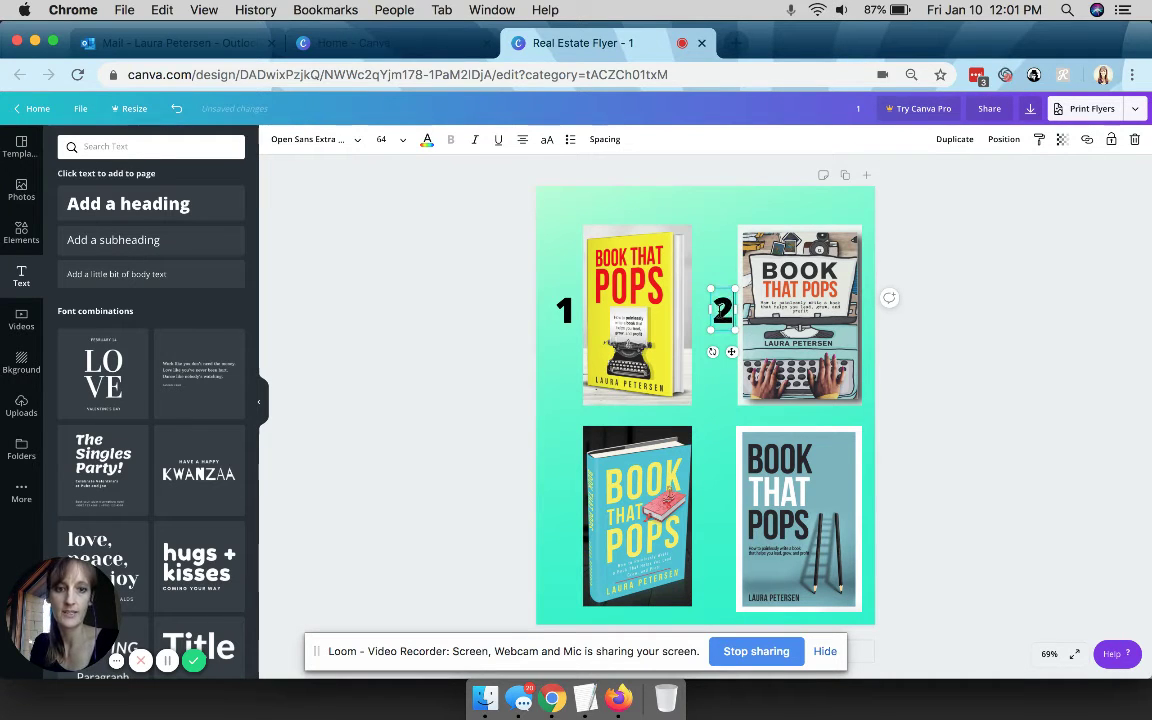
{"action": "left_click", "coordinate": [955, 140]}
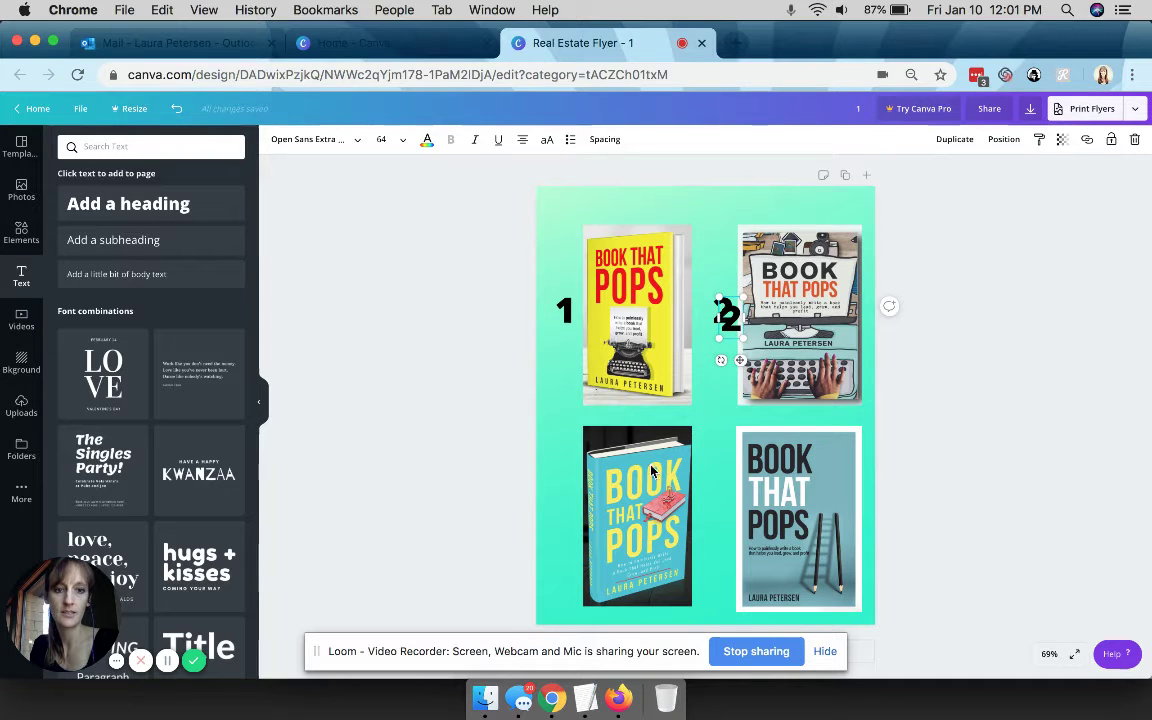
{"action": "left_click_drag", "start_coordinate": [726, 316], "coordinate": [568, 516]}
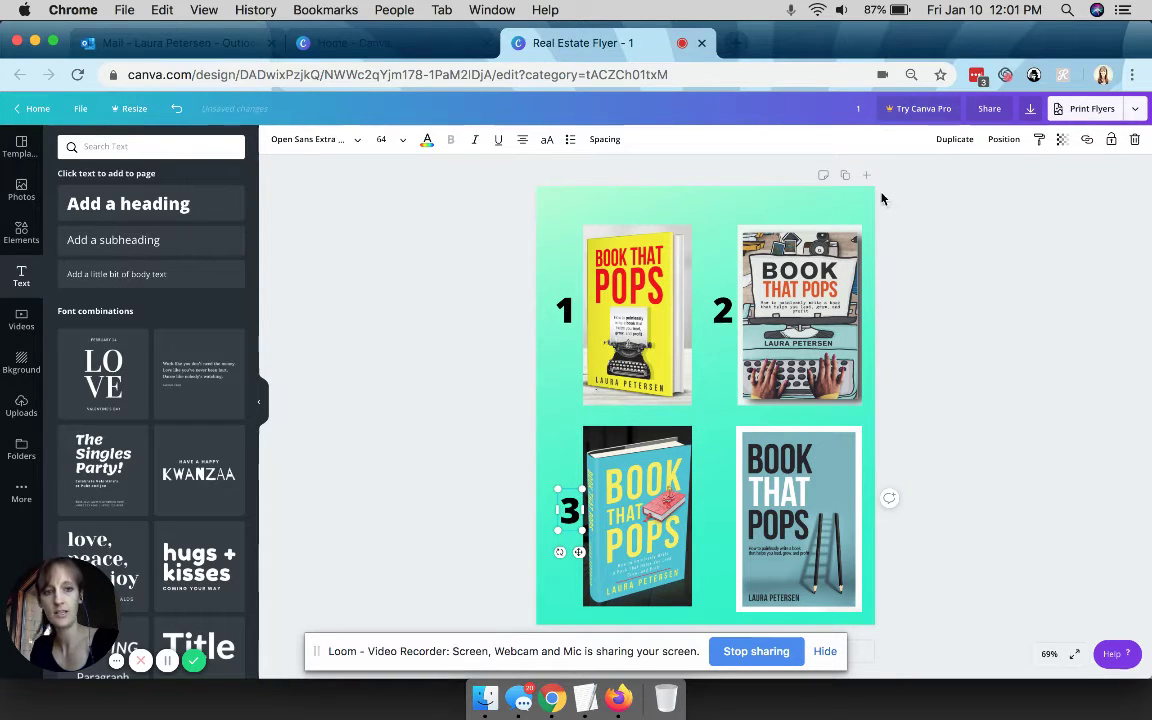
{"action": "left_click", "coordinate": [954, 139]}
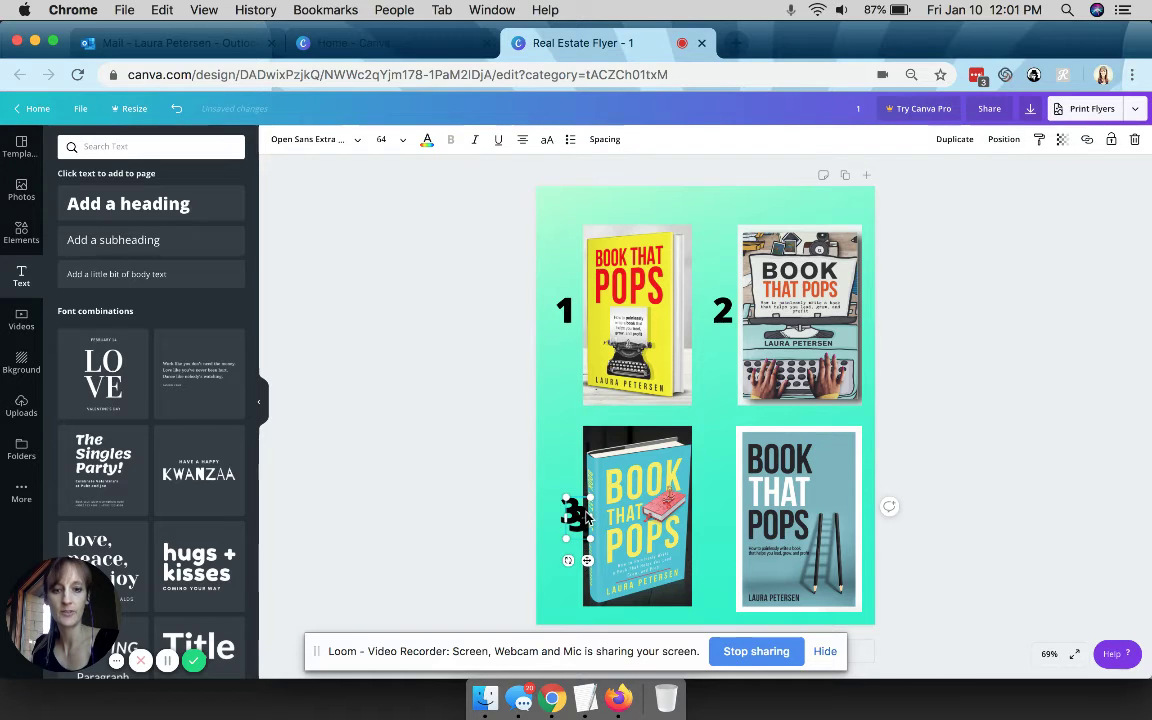
{"action": "left_click_drag", "start_coordinate": [570, 512], "coordinate": [725, 510]}
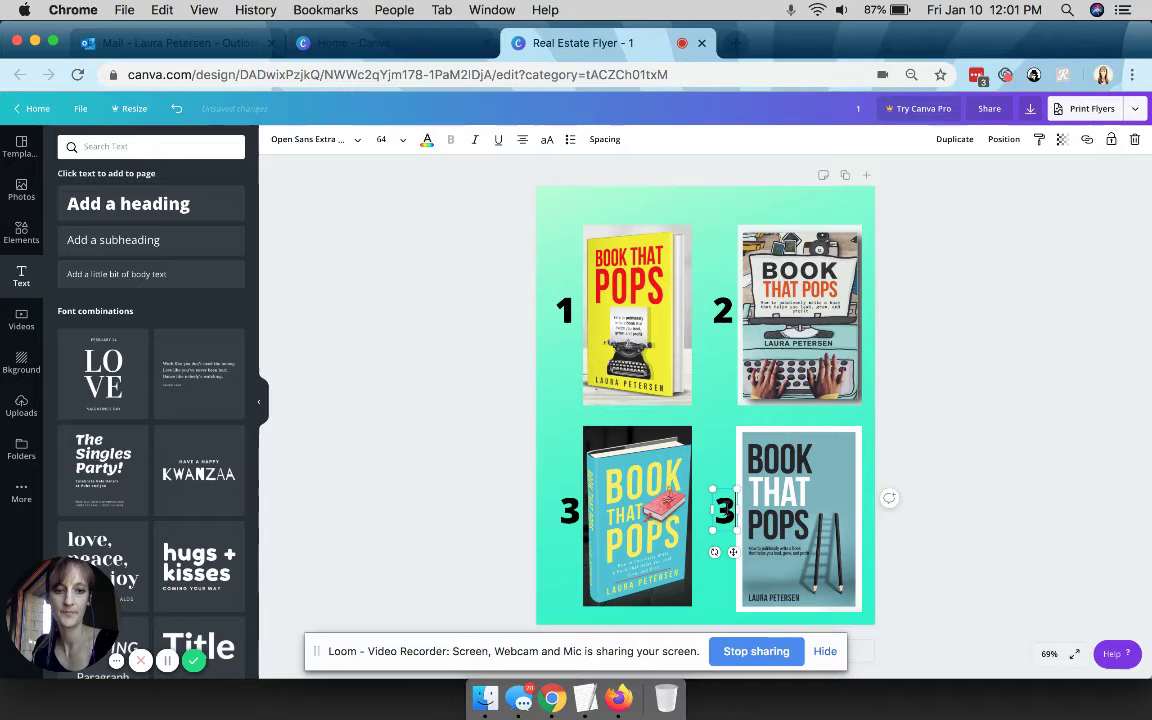
{"action": "type", "text": "4"}
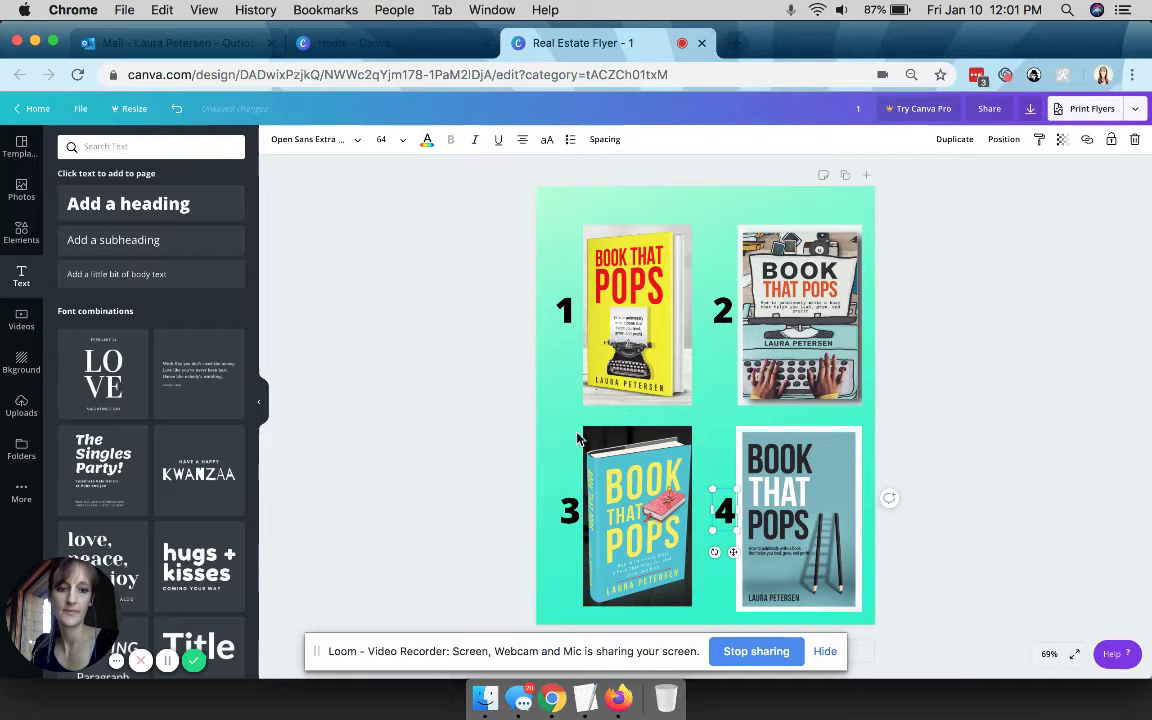
{"action": "left_click", "coordinate": [466, 393]}
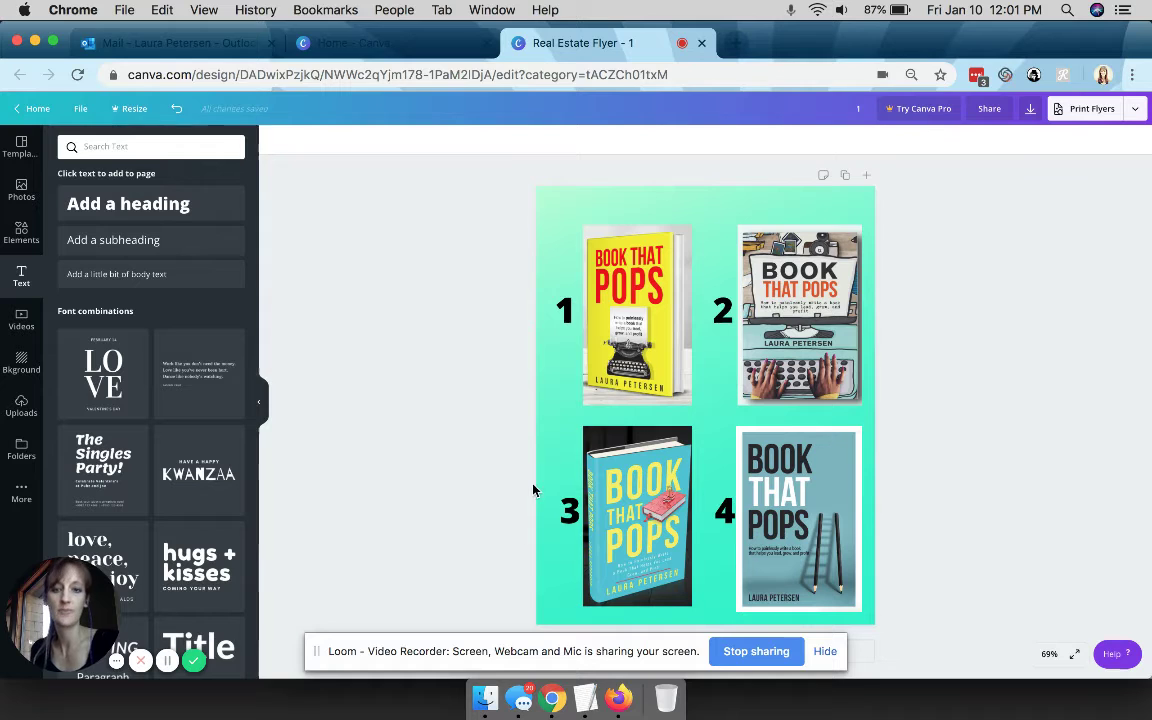
Try the dark texture background, then switch the page background to plain white
{"action": "left_click", "coordinate": [24, 362]}
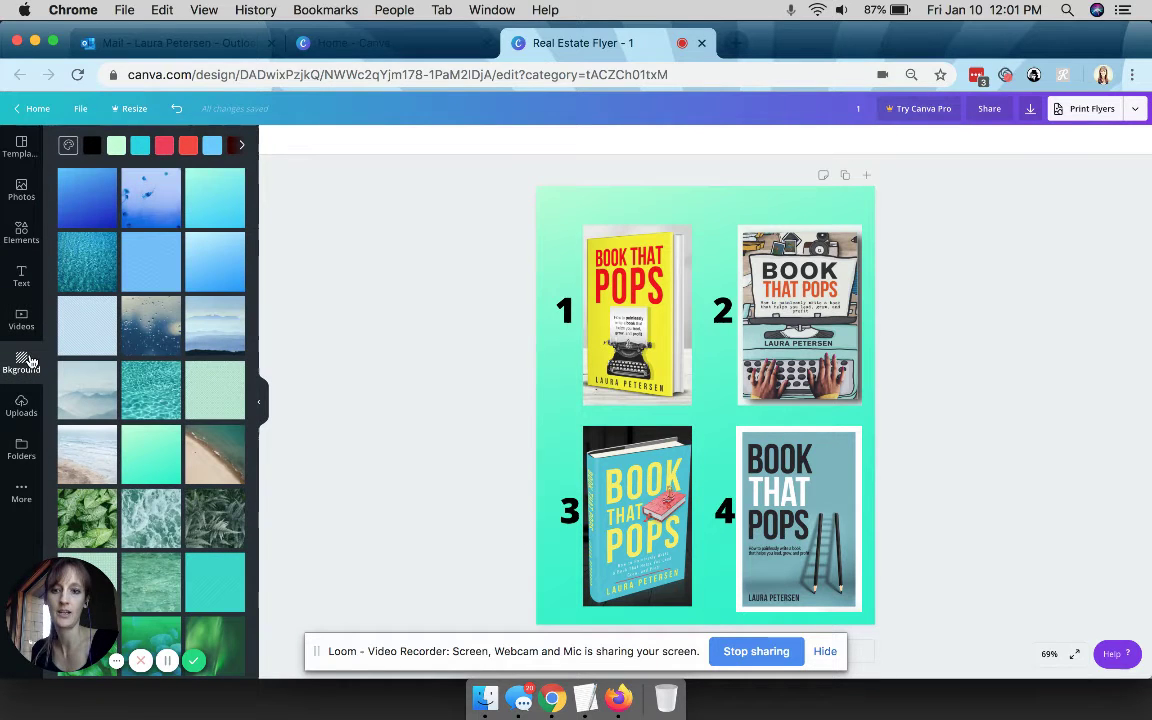
{"action": "scroll", "coordinate": [136, 325], "scroll_direction": "down", "scroll_amount": 5}
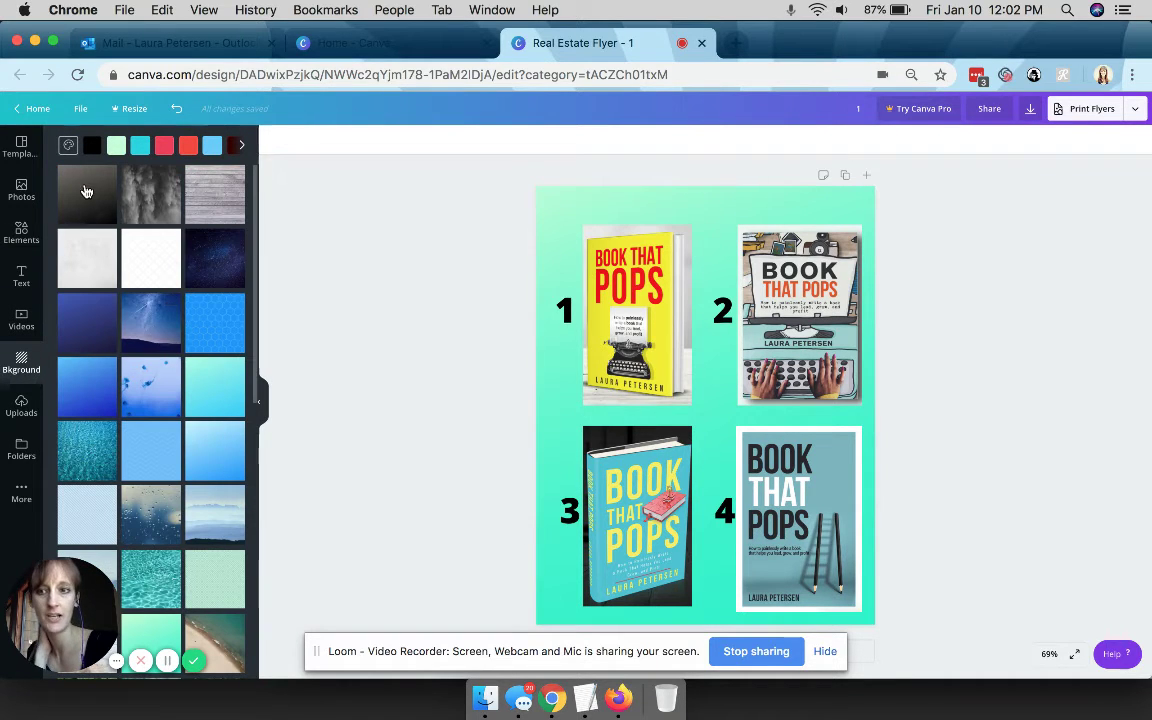
{"action": "left_click", "coordinate": [86, 193]}
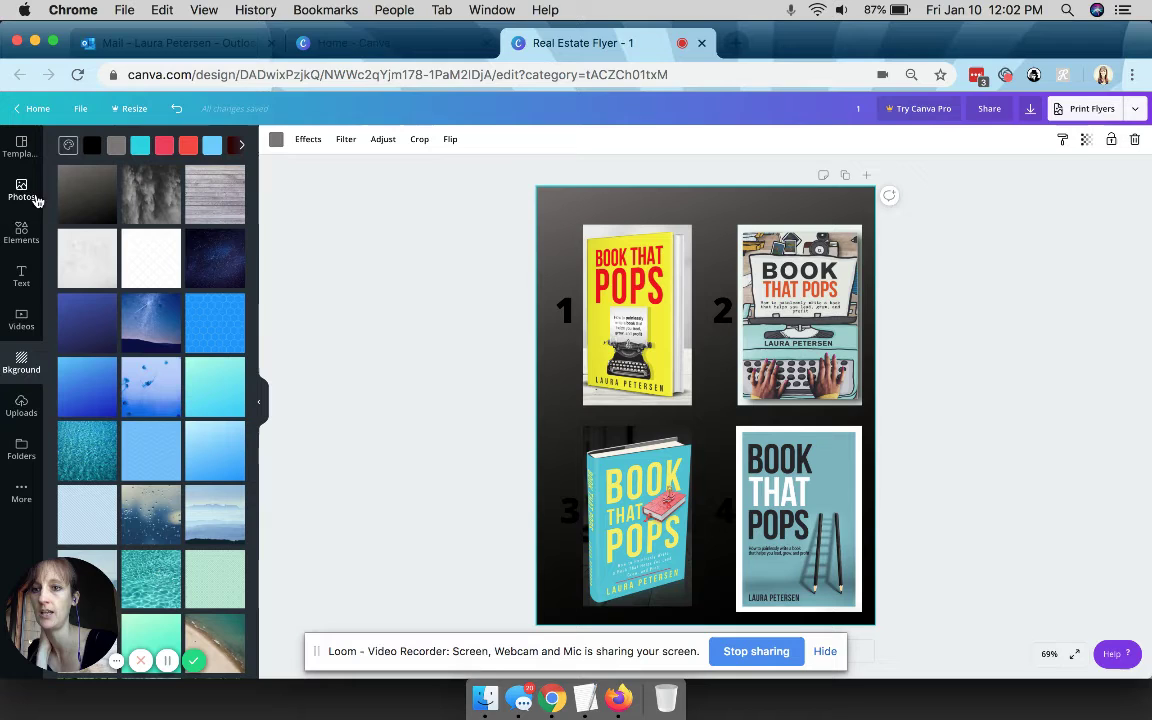
{"action": "left_click", "coordinate": [240, 145]}
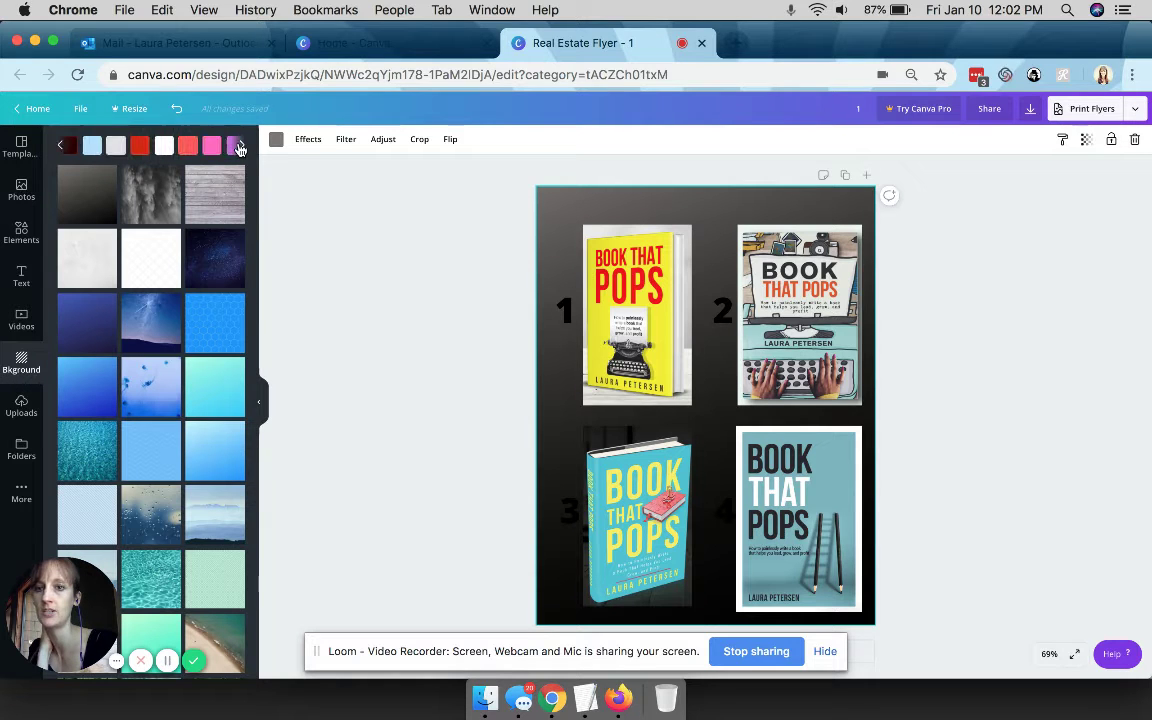
{"action": "left_click", "coordinate": [168, 147]}
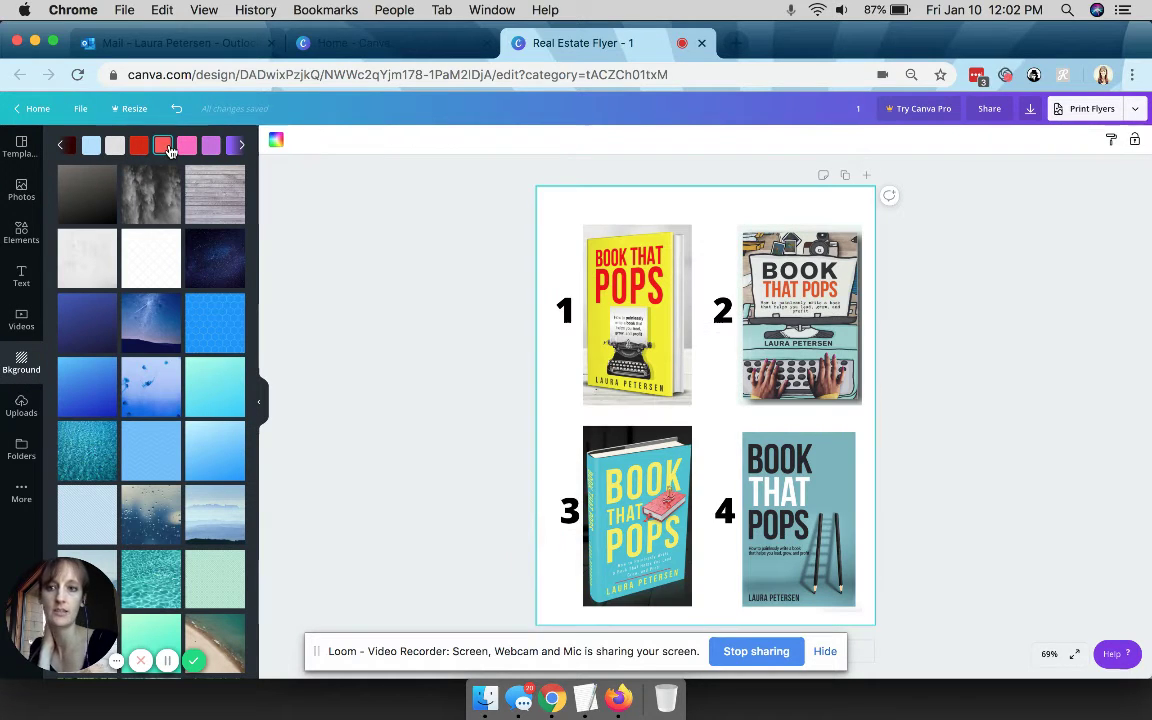
Set a custom very light off-white grey page background, #faf8f8
{"action": "left_click", "coordinate": [275, 140]}
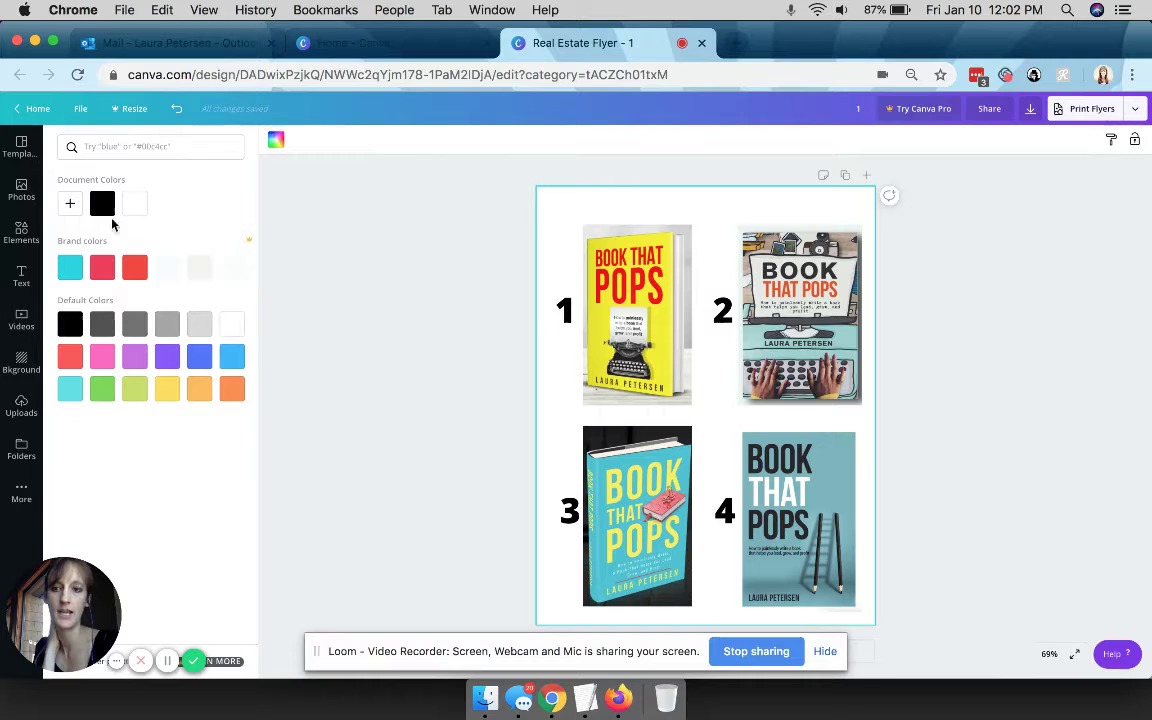
{"action": "left_click", "coordinate": [72, 205]}
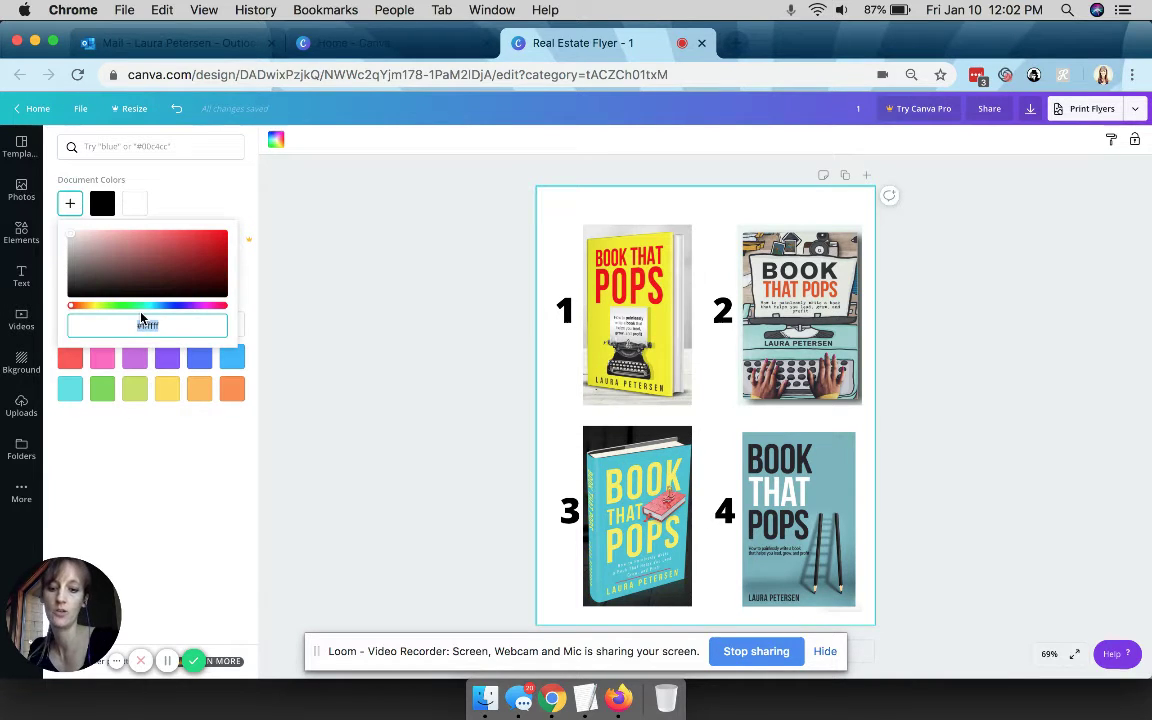
{"action": "type", "text": "cc"}
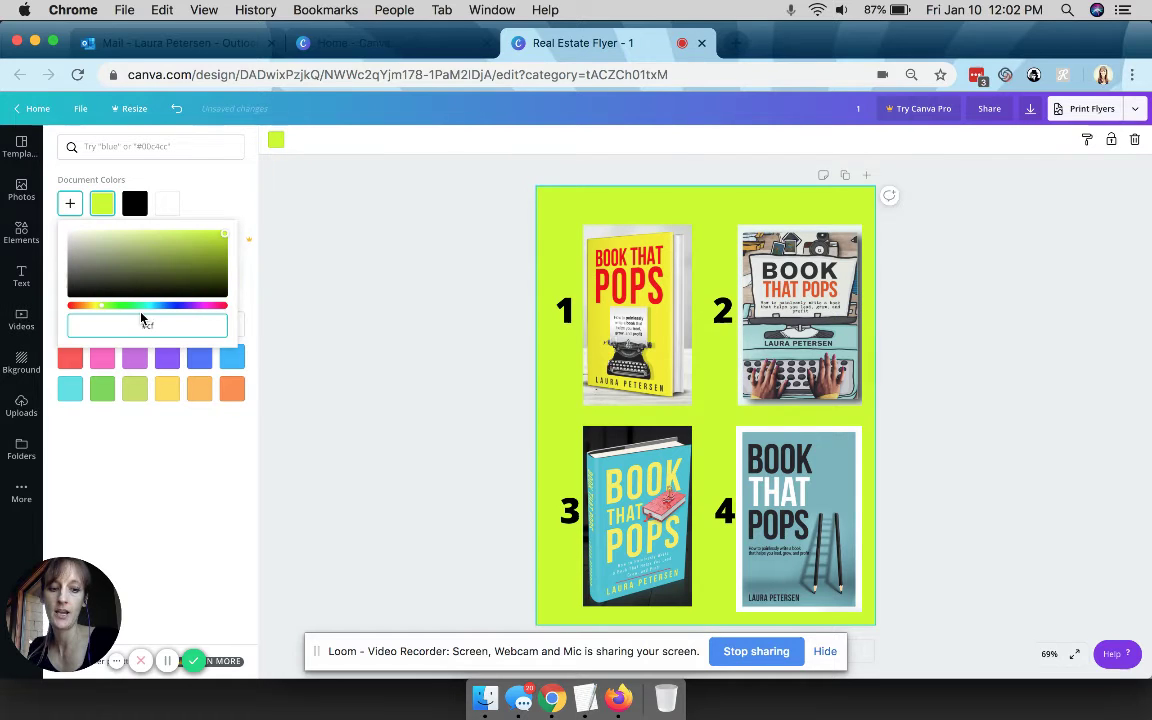
{"action": "type", "text": "0127"}
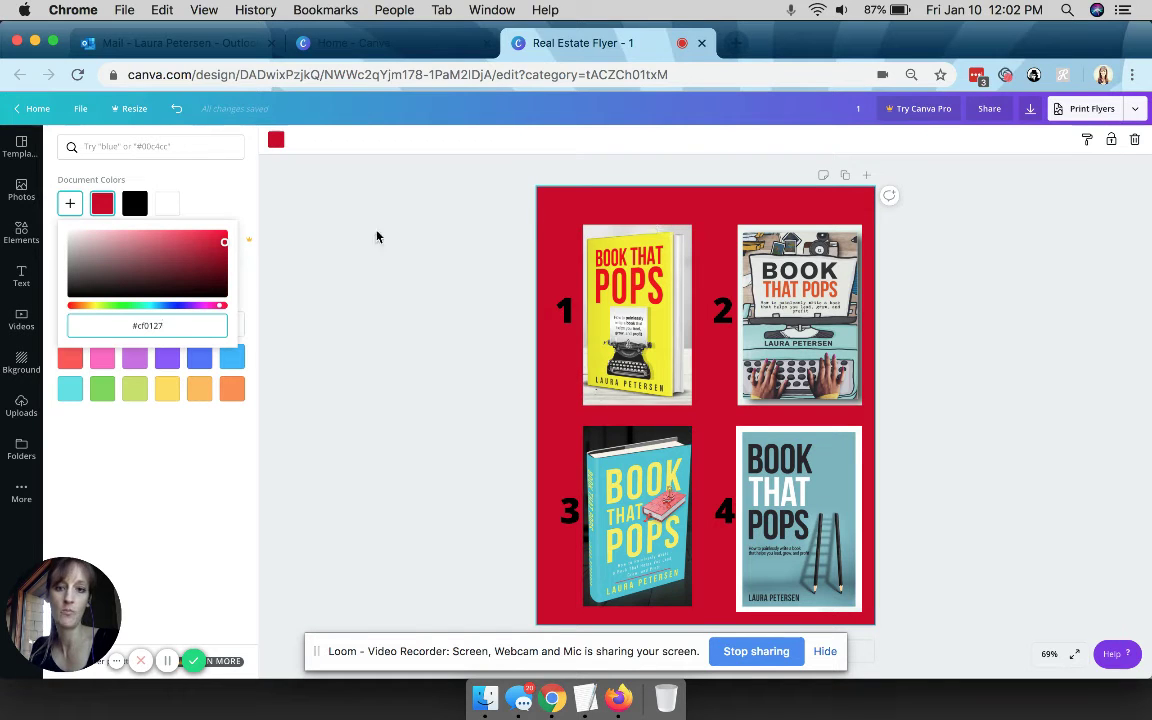
{"action": "mouse_move", "coordinate": [90, 245]}
{"action": "left_mouse_down"}
{"action": "mouse_move", "coordinate": [103, 249]}
{"action": "mouse_move", "coordinate": [70, 234]}
{"action": "left_mouse_up"}
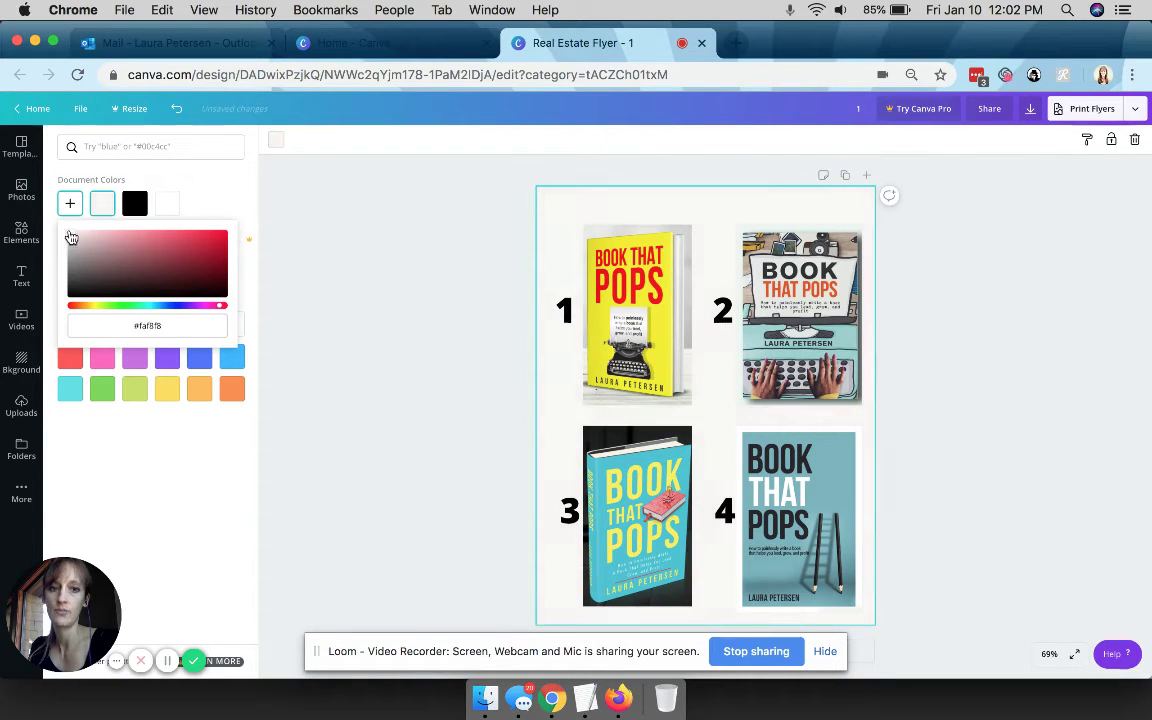
{"action": "left_click", "coordinate": [211, 190]}
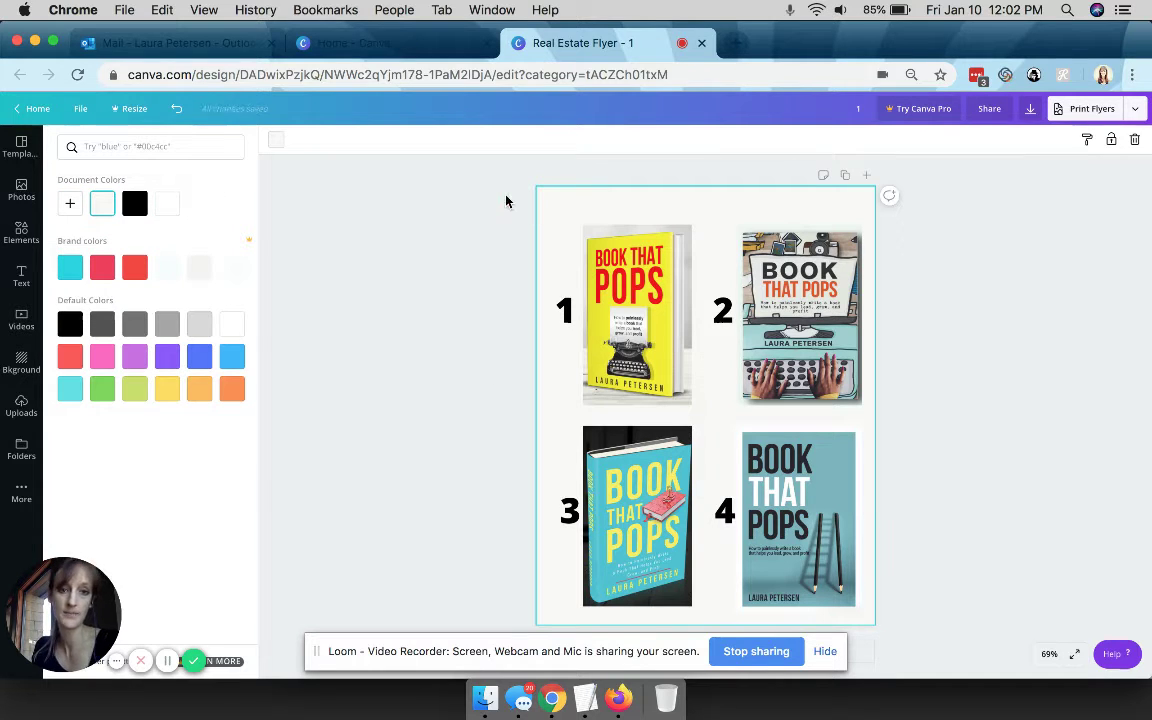
Shrink the numbered cover grid to free space at the top, then shift covers 2 and 4 right
{"action": "left_click", "coordinate": [446, 228]}
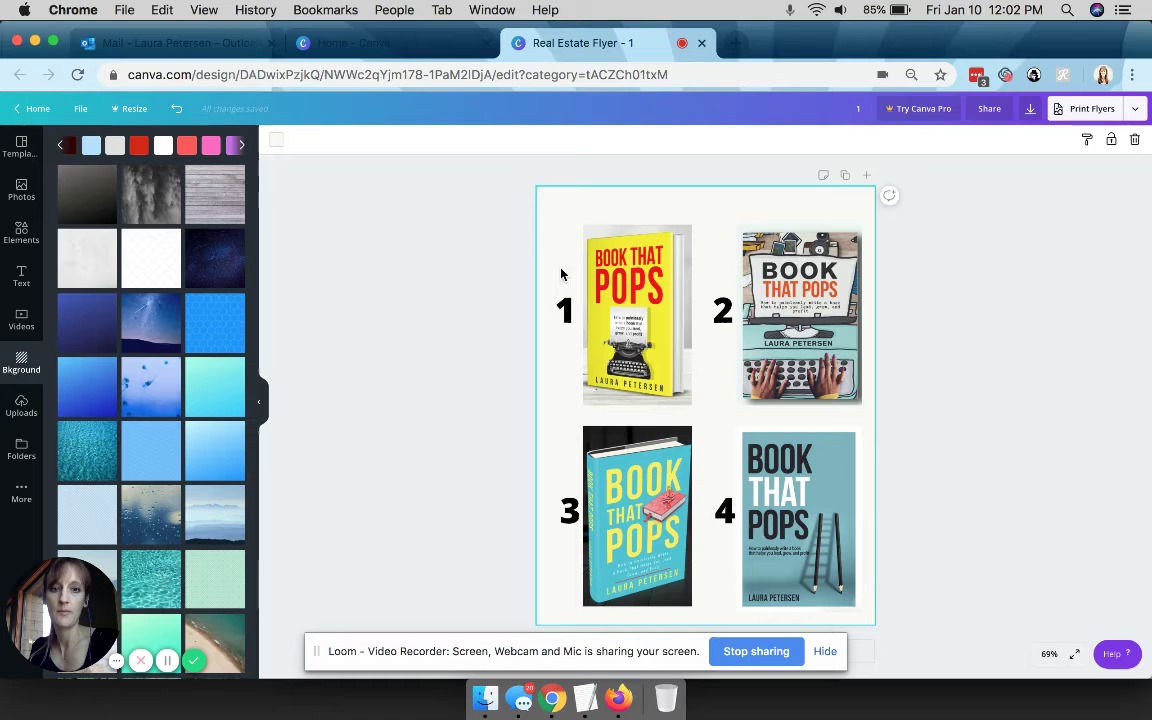
{"action": "left_click_drag", "start_coordinate": [476, 212], "coordinate": [892, 600]}
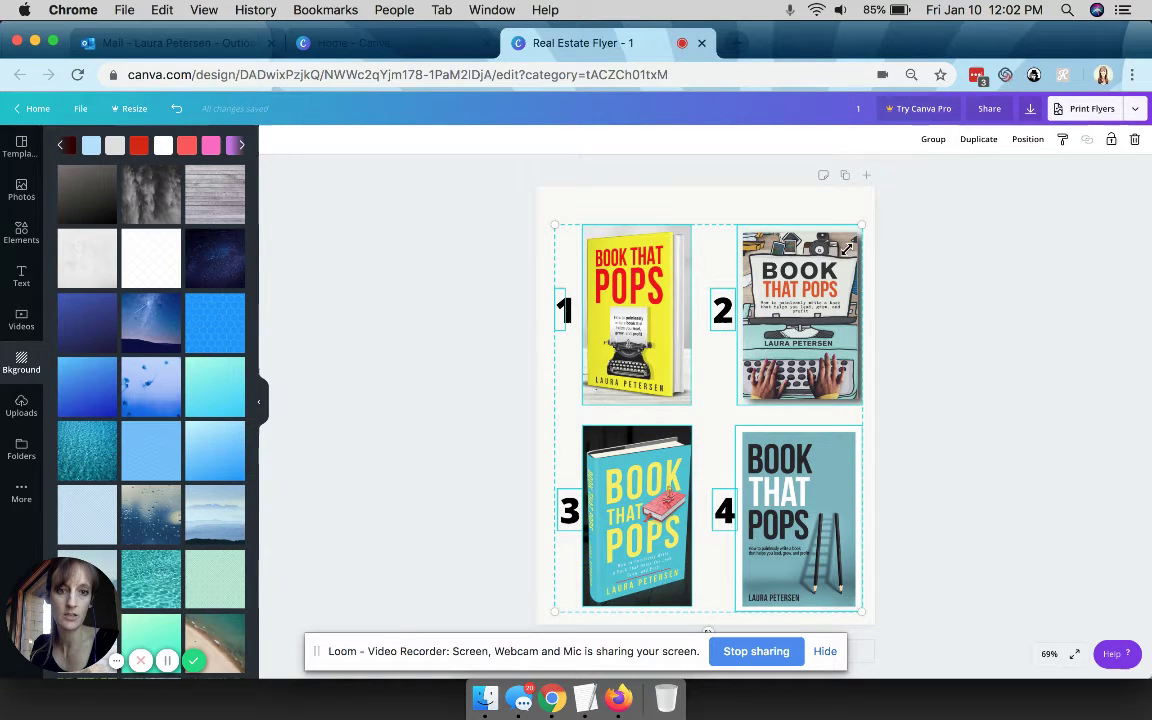
{"action": "left_click_drag", "start_coordinate": [840, 258], "coordinate": [479, 316]}
{"action": "left_click", "coordinate": [479, 324]}
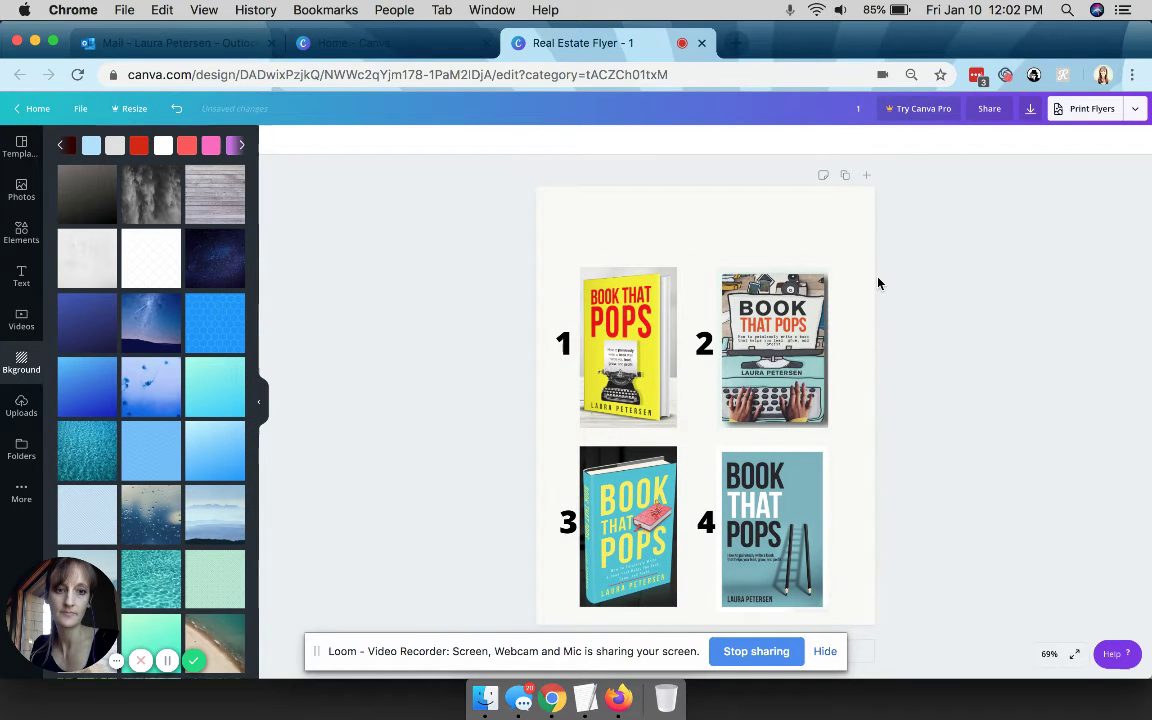
{"action": "left_click_drag", "start_coordinate": [850, 615], "coordinate": [686, 255]}
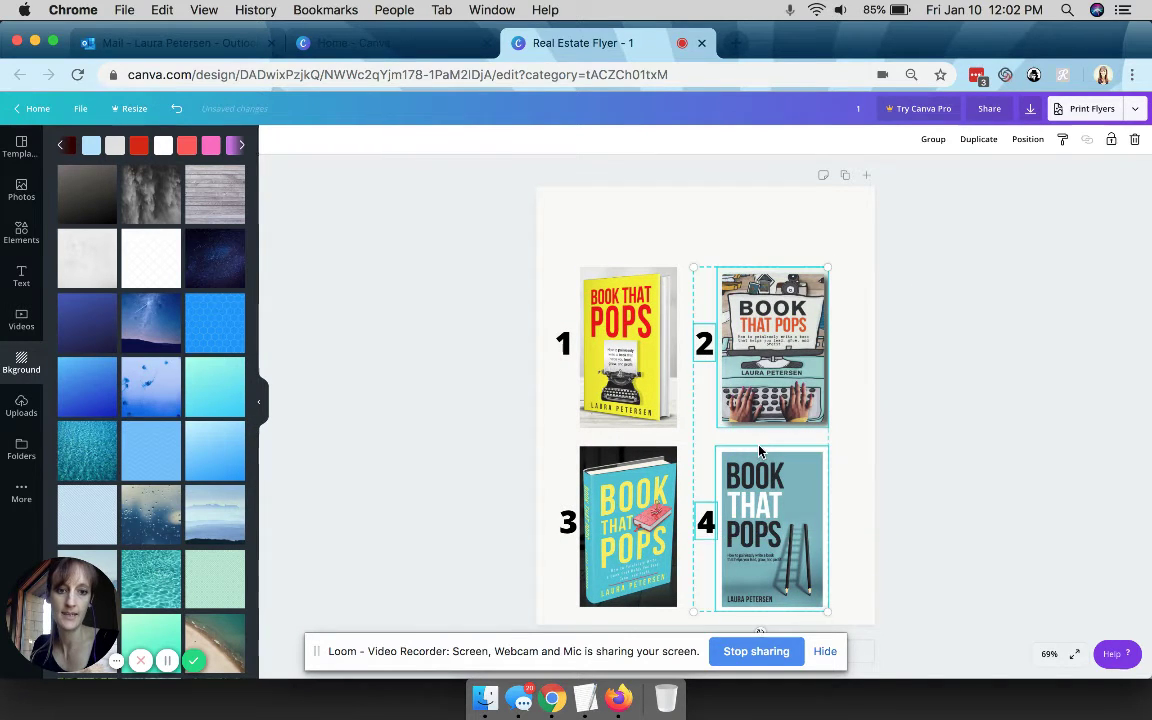
{"action": "left_click_drag", "start_coordinate": [795, 394], "coordinate": [816, 394]}
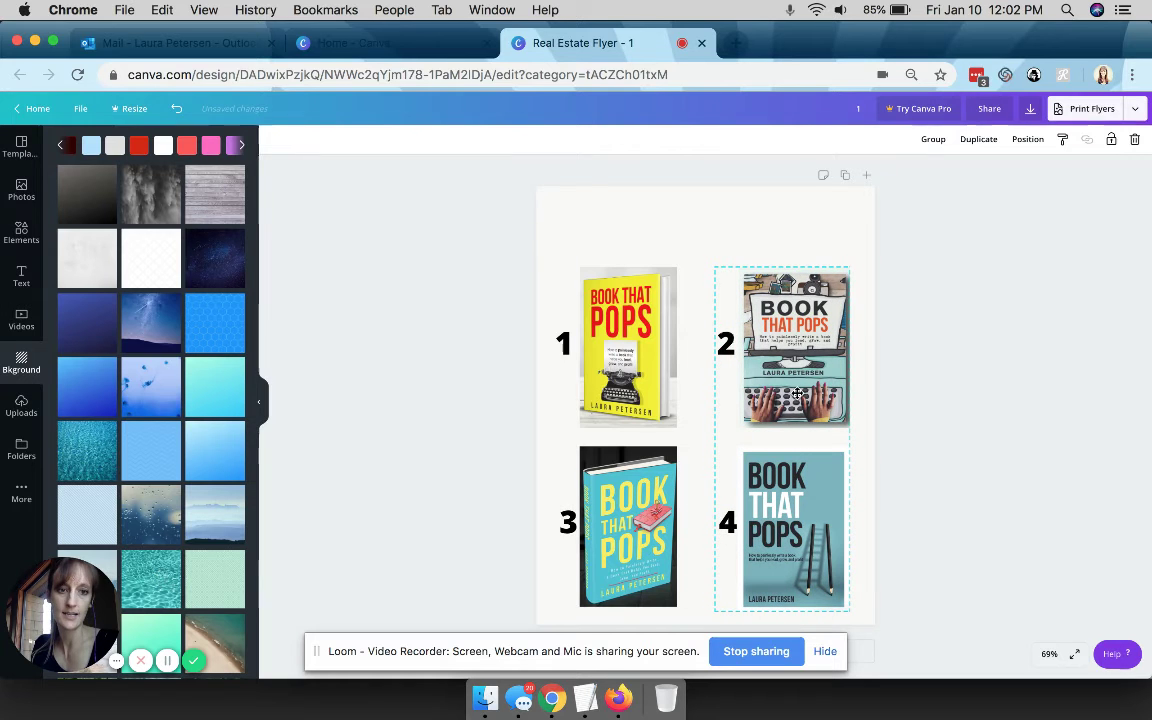
Add a heading at the top of the flyer reading 'HELP me pick!'
{"action": "left_click", "coordinate": [22, 278]}
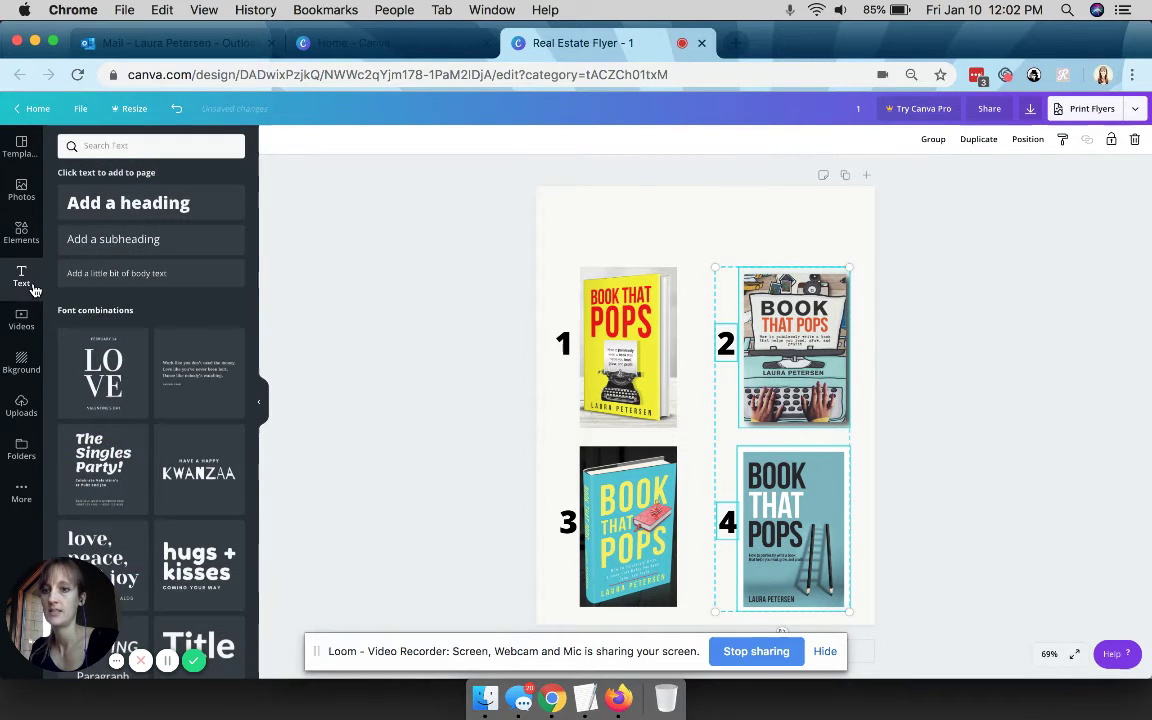
{"action": "left_click", "coordinate": [155, 205]}
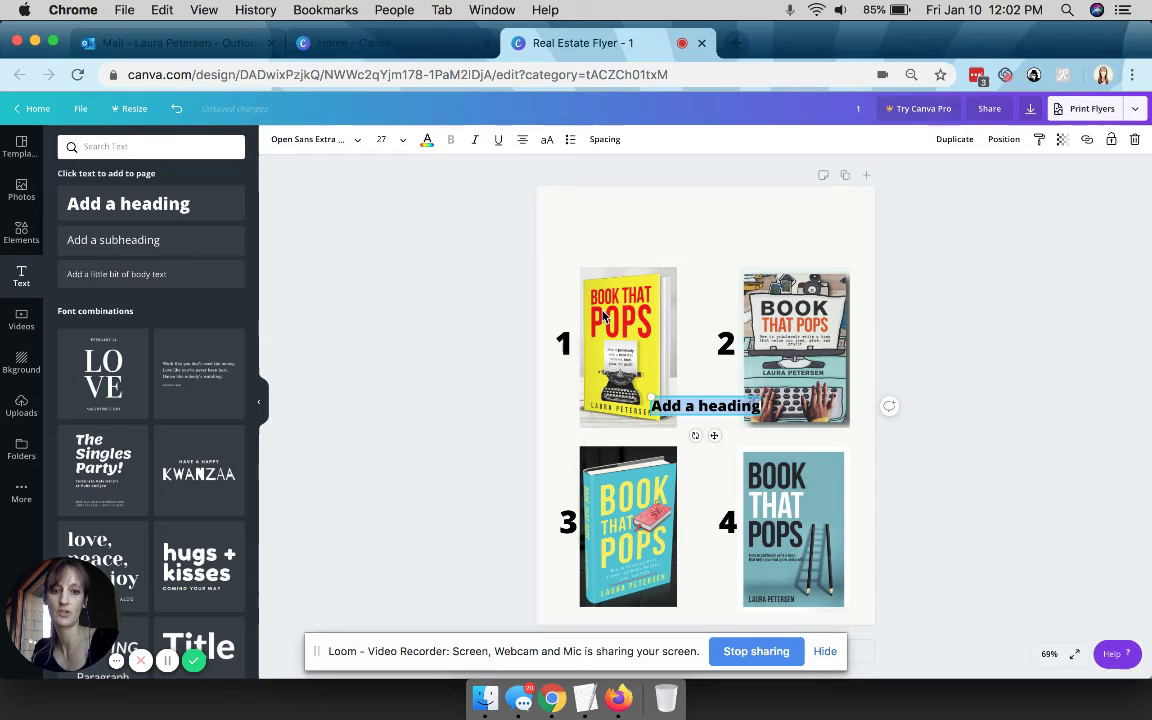
{"action": "left_click_drag", "start_coordinate": [696, 395], "coordinate": [693, 221]}
{"action": "key", "text": "BackSpace"}
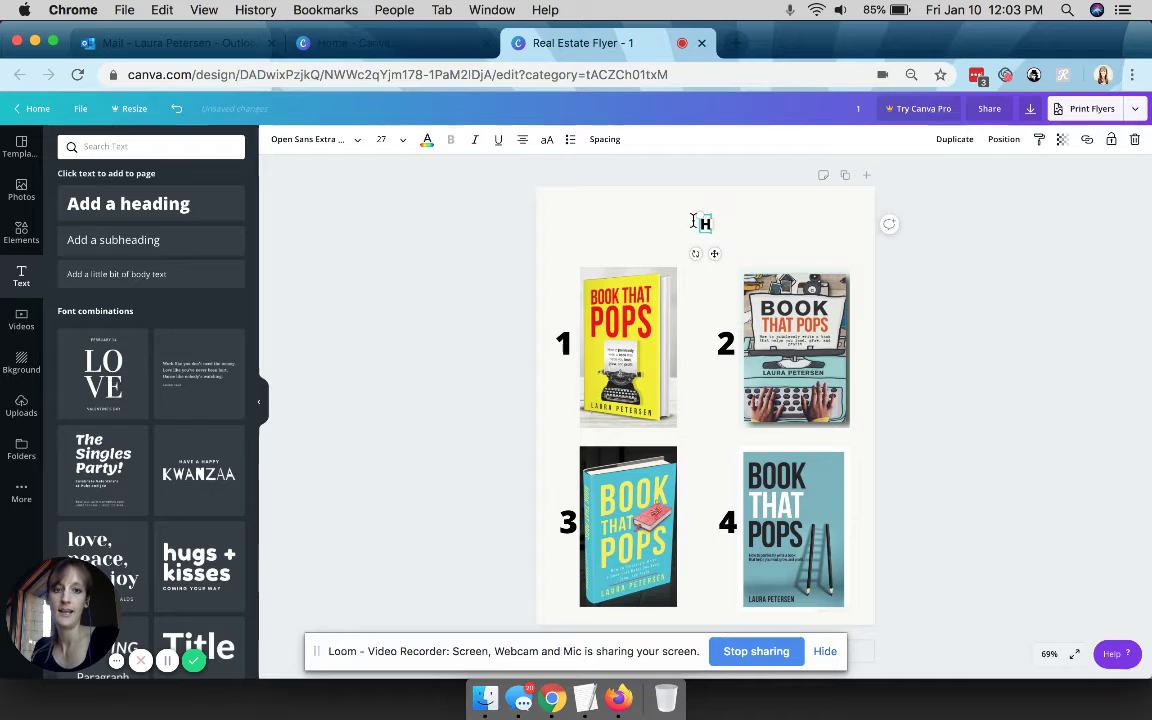
{"action": "type", "text": "HELP me"}
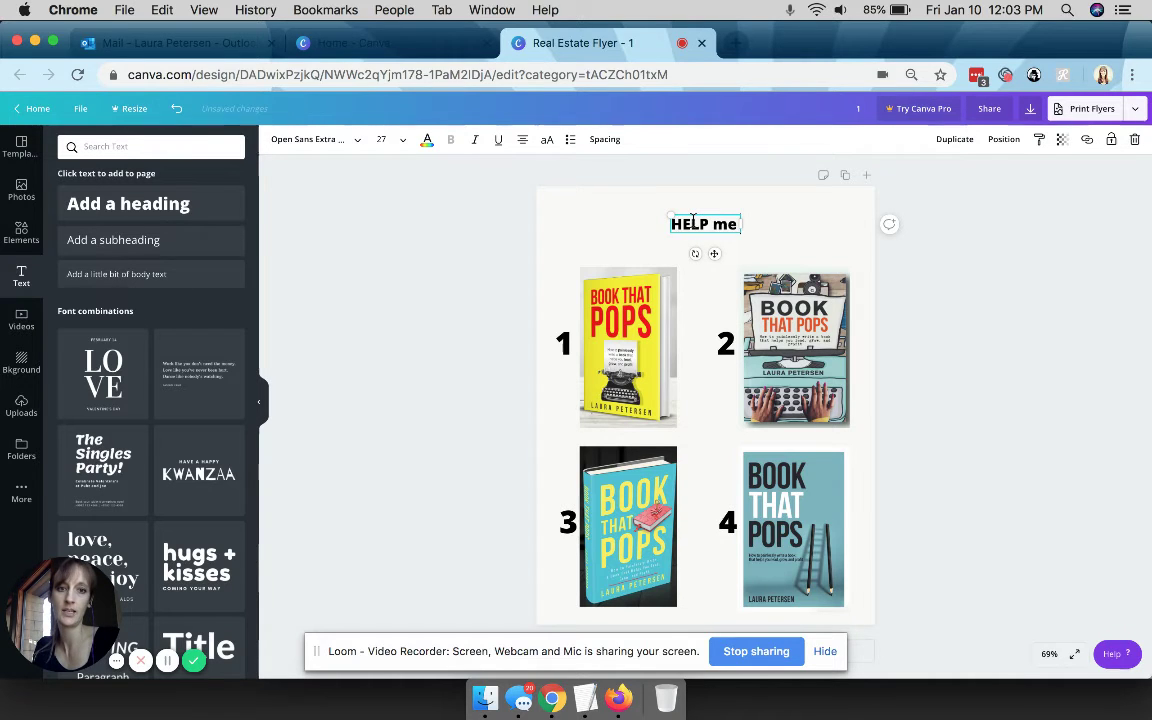
{"action": "type", "text": " pick!"}
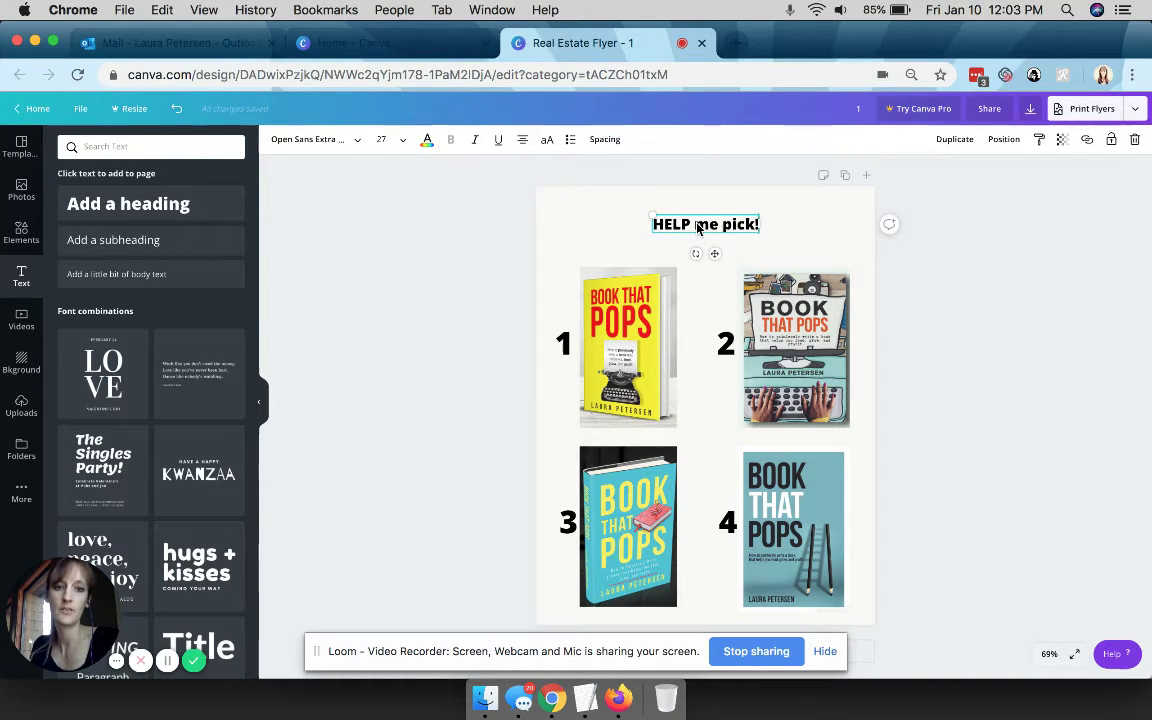
Set the heading to font size 72, widen it onto one line, and move it higher
{"action": "triple_click", "coordinate": [698, 228]}
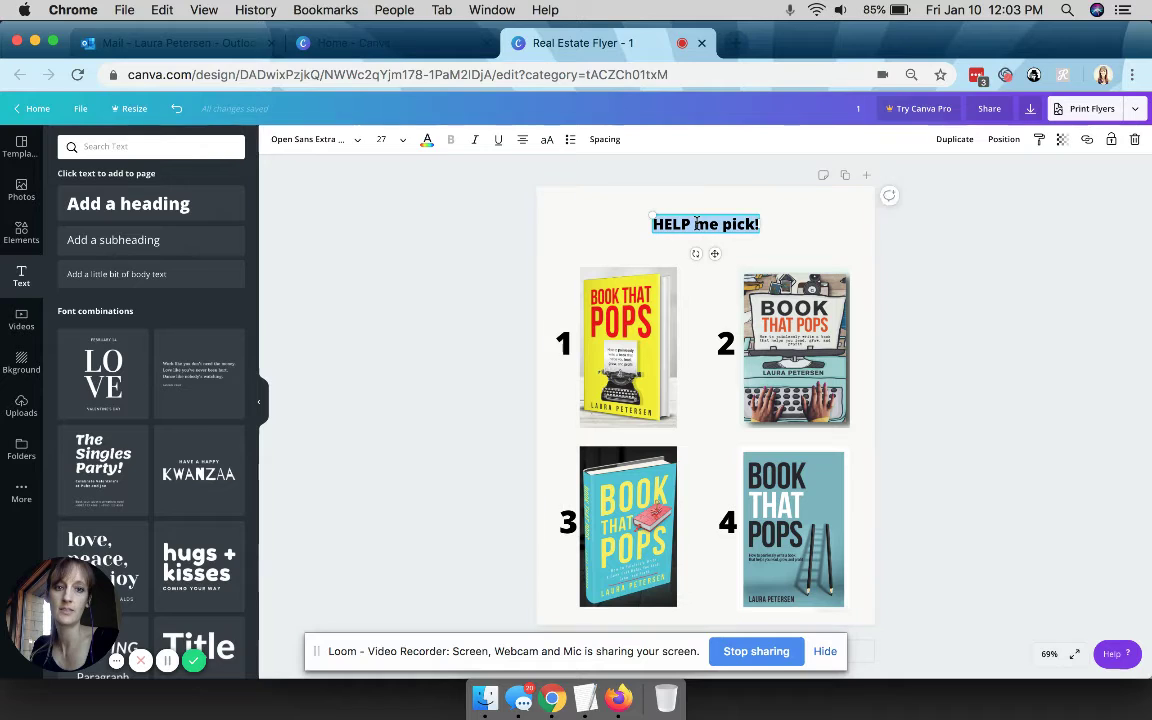
{"action": "left_click", "coordinate": [399, 143]}
{"action": "scroll", "coordinate": [398, 430], "scroll_direction": "down", "scroll_amount": 3}
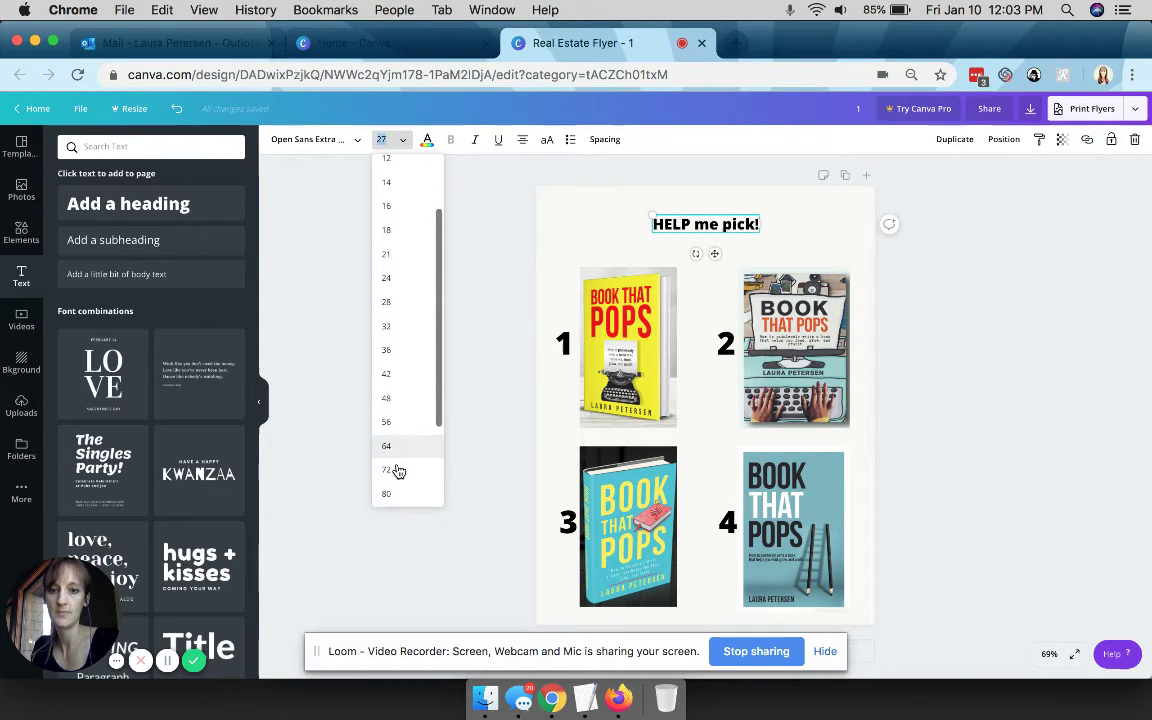
{"action": "left_click", "coordinate": [397, 470]}
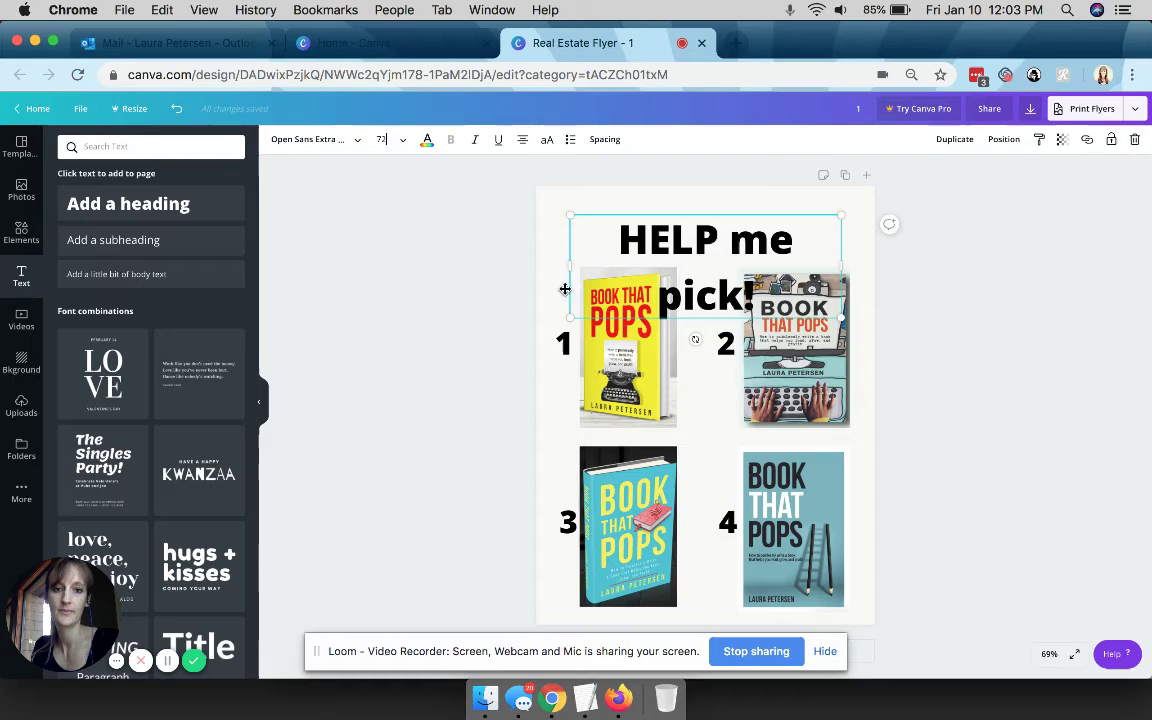
{"action": "left_click_drag", "start_coordinate": [538, 267], "coordinate": [512, 265]}
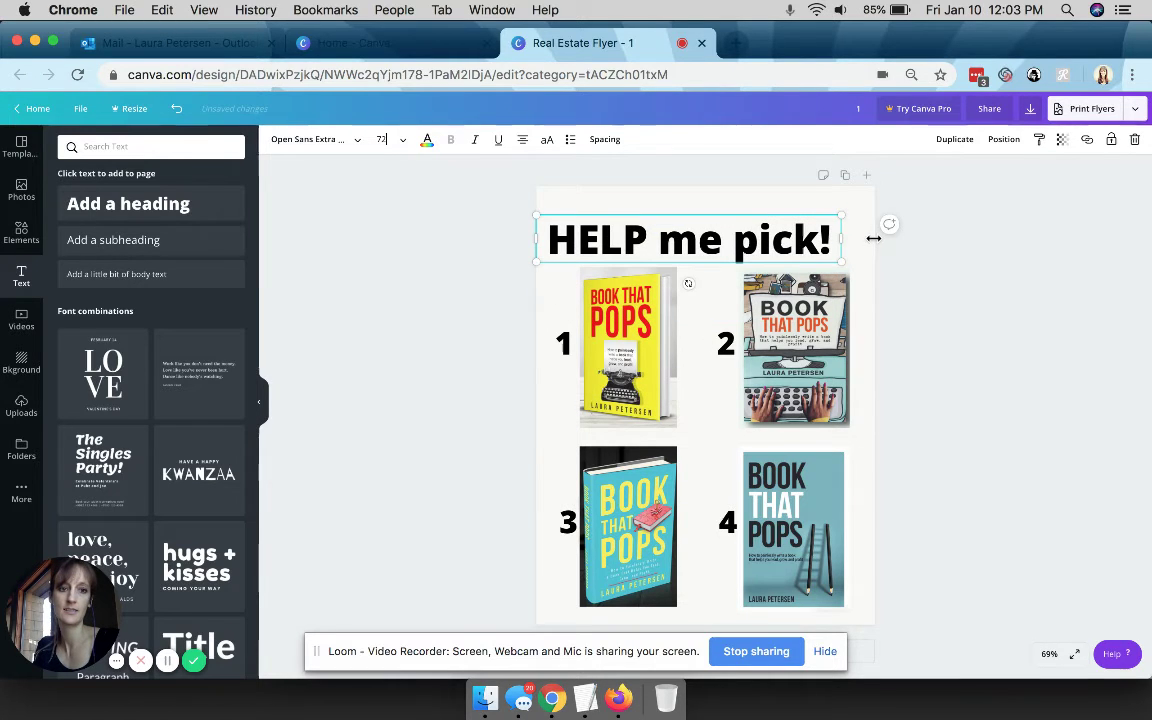
{"action": "left_click_drag", "start_coordinate": [873, 238], "coordinate": [874, 239]}
{"action": "left_click", "coordinate": [395, 236]}
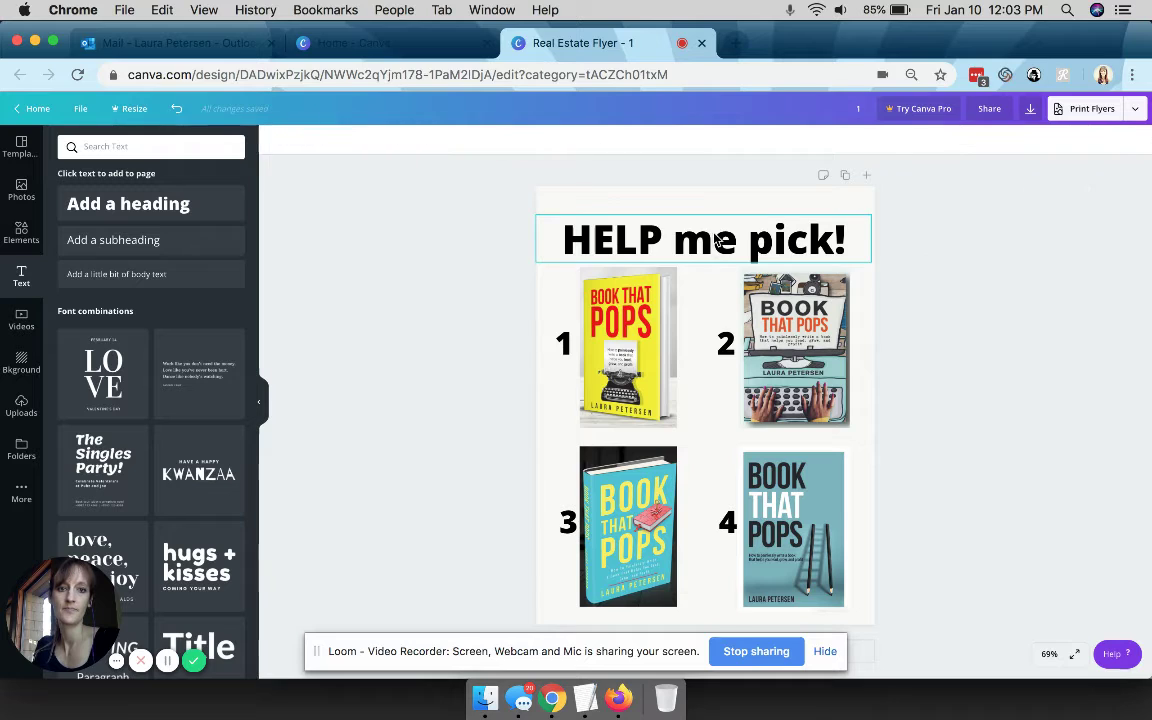
{"action": "left_click_drag", "start_coordinate": [716, 230], "coordinate": [720, 208]}
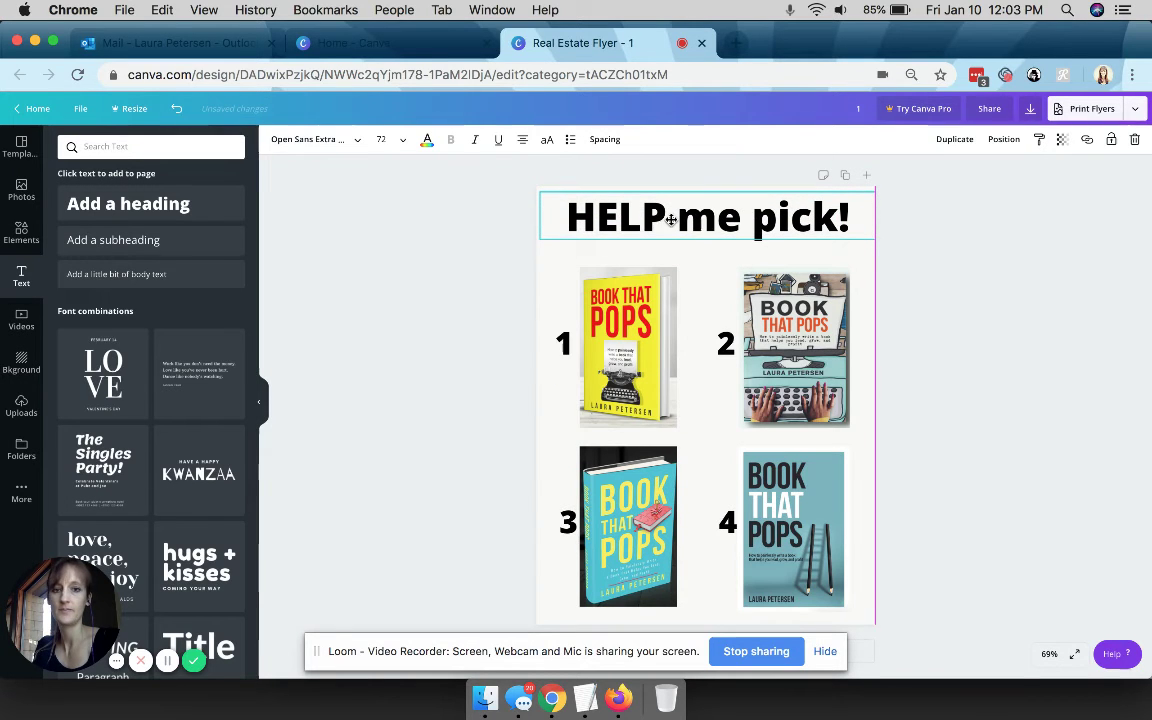
{"action": "left_click", "coordinate": [420, 248]}
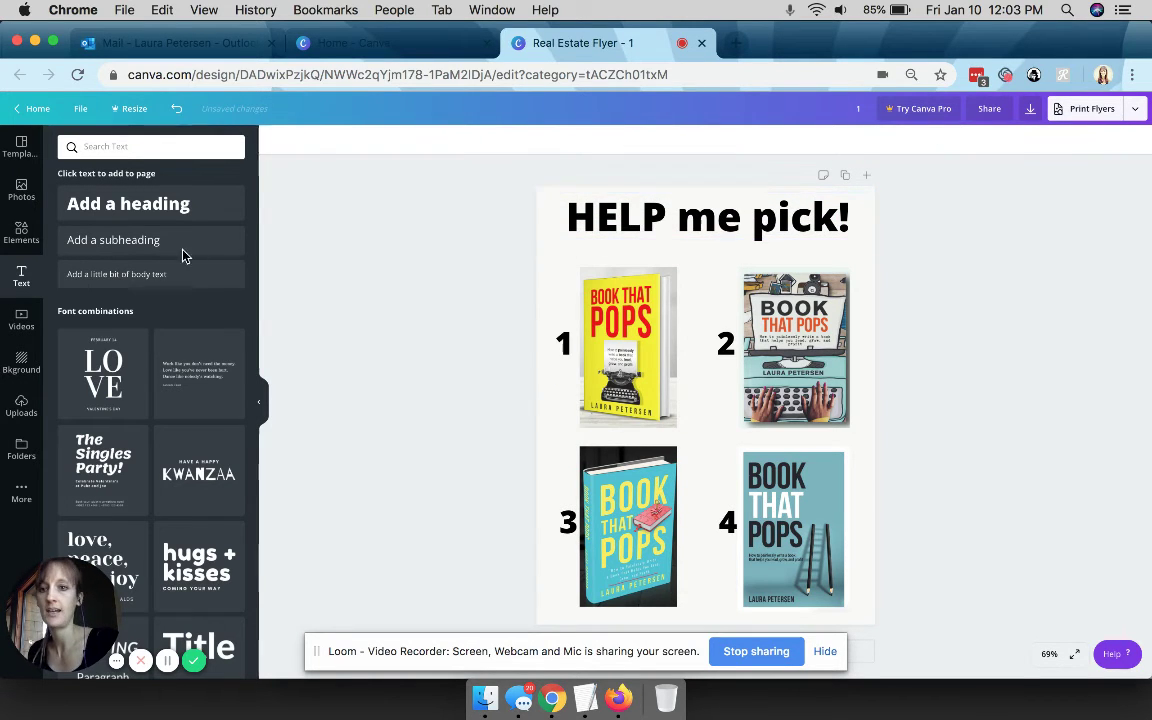
{"action": "left_click", "coordinate": [24, 233]}
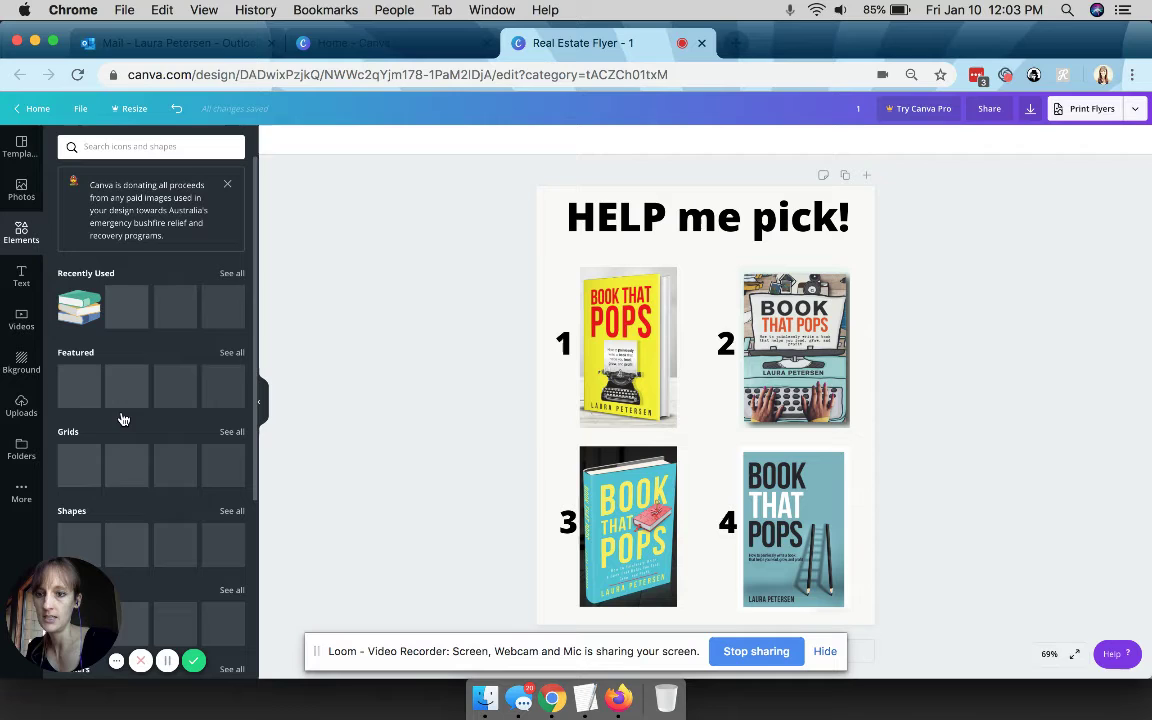
Add a grey square, reshape it into a thin full-width bar, and send it behind the title
{"action": "scroll", "coordinate": [121, 417], "scroll_direction": "down", "scroll_amount": 2}
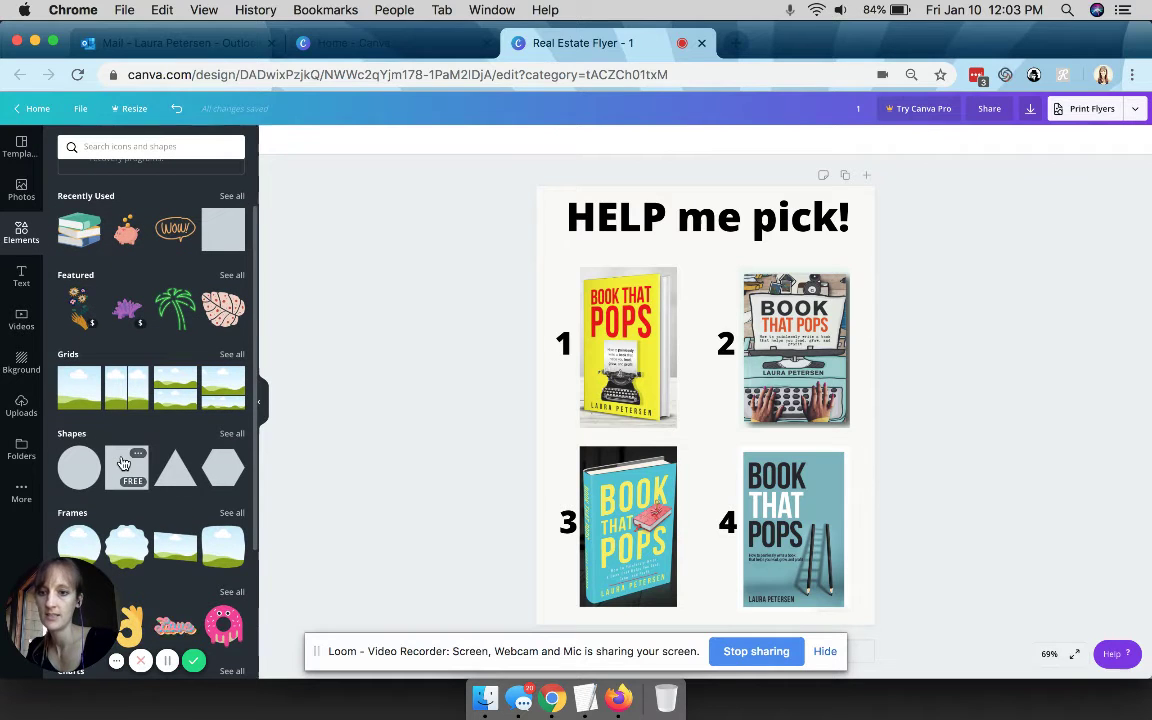
{"action": "left_click", "coordinate": [122, 463]}
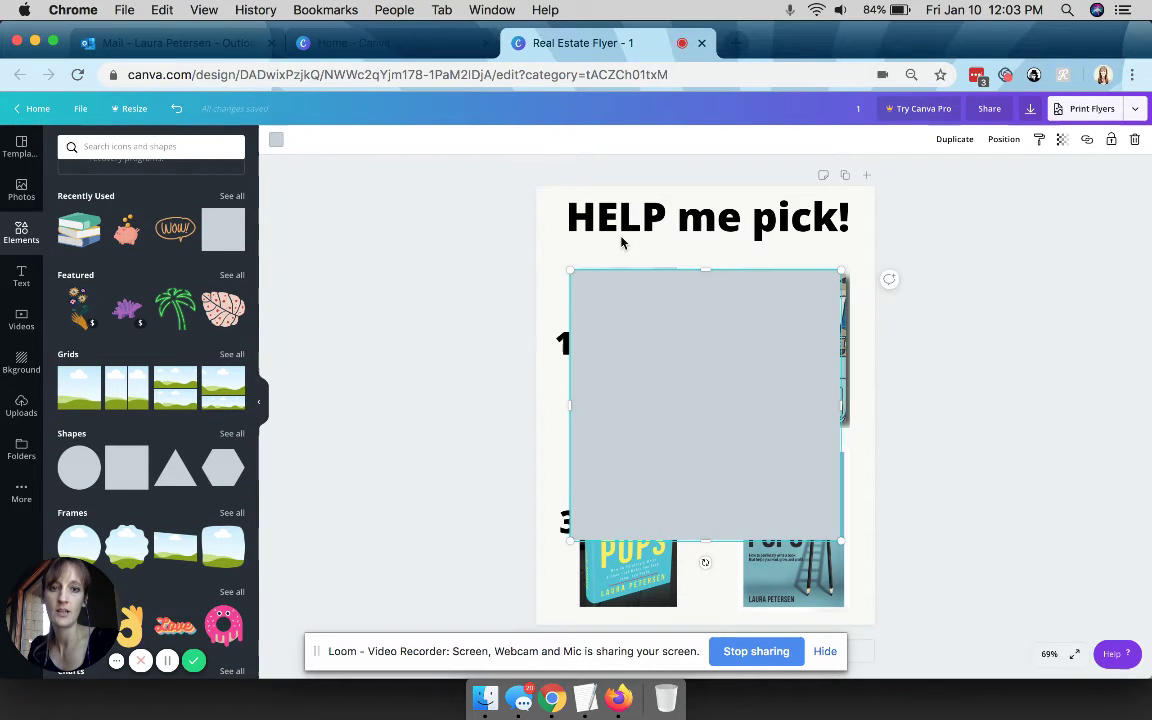
{"action": "left_click_drag", "start_coordinate": [616, 235], "coordinate": [589, 224]}
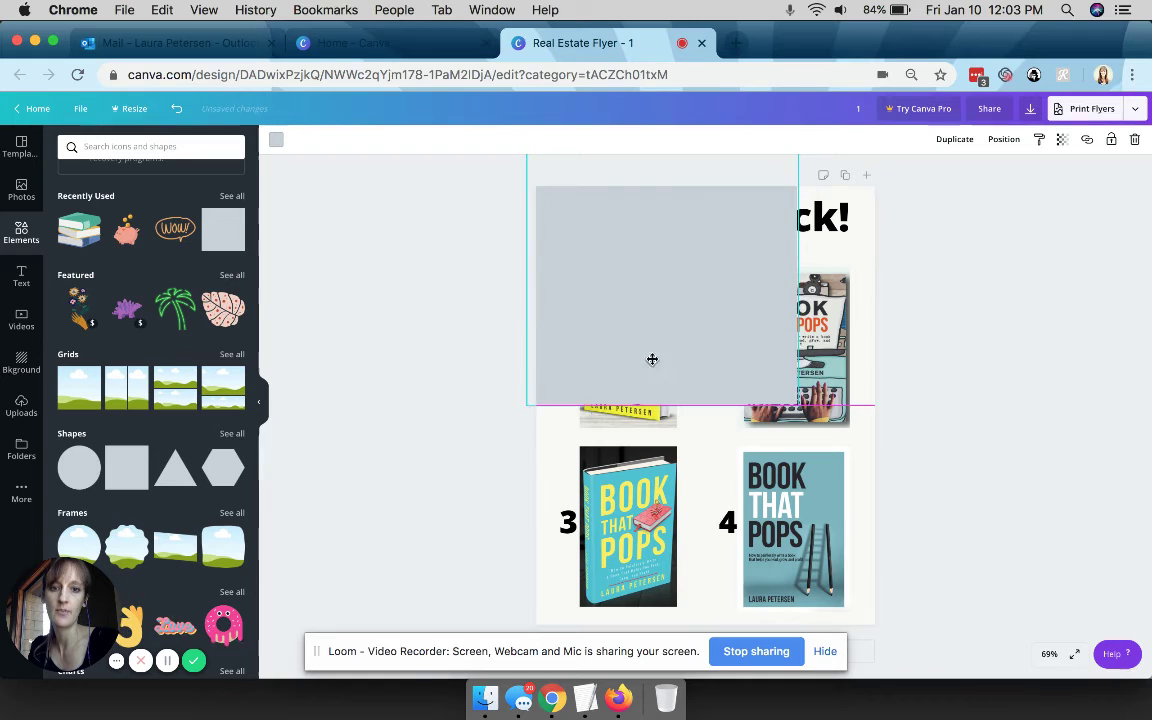
{"action": "left_click_drag", "start_coordinate": [657, 403], "coordinate": [653, 254]}
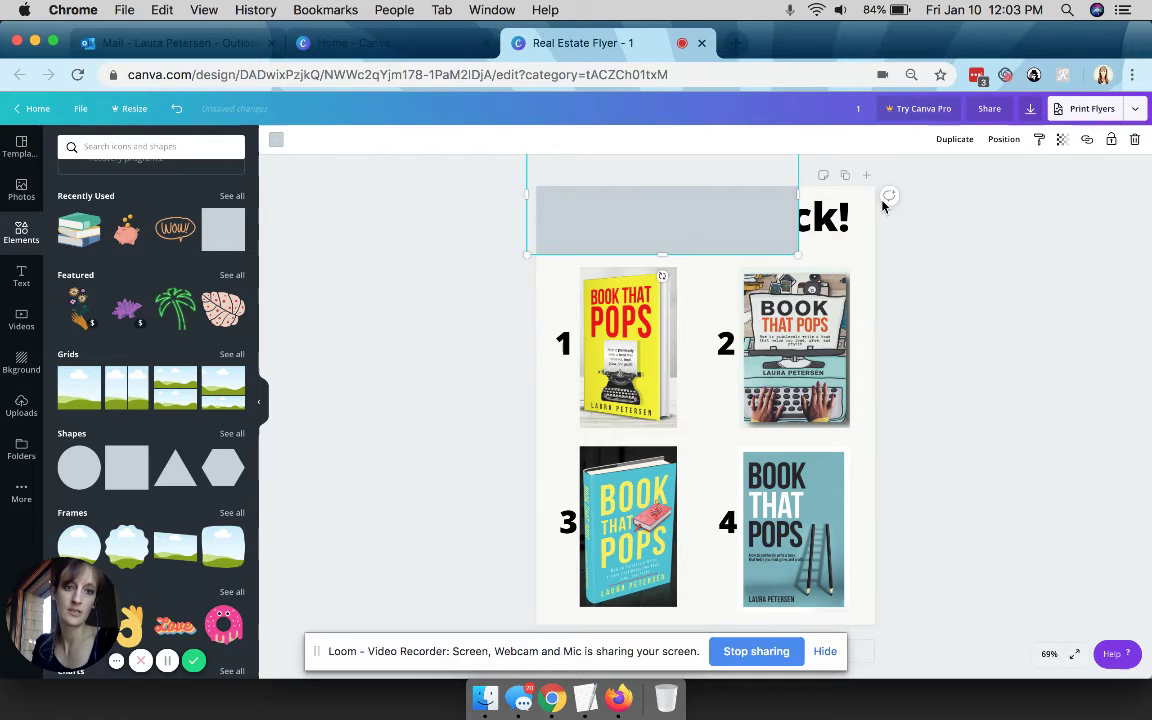
{"action": "left_click_drag", "start_coordinate": [893, 199], "coordinate": [938, 172]}
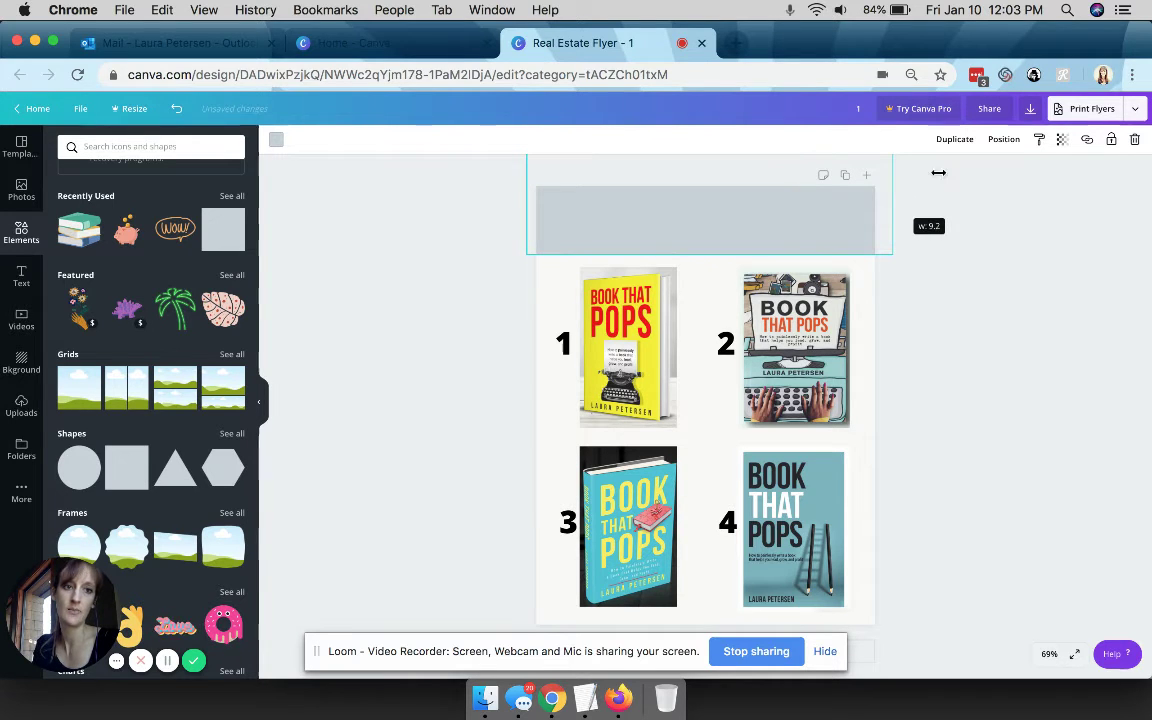
{"action": "left_click", "coordinate": [1003, 141]}
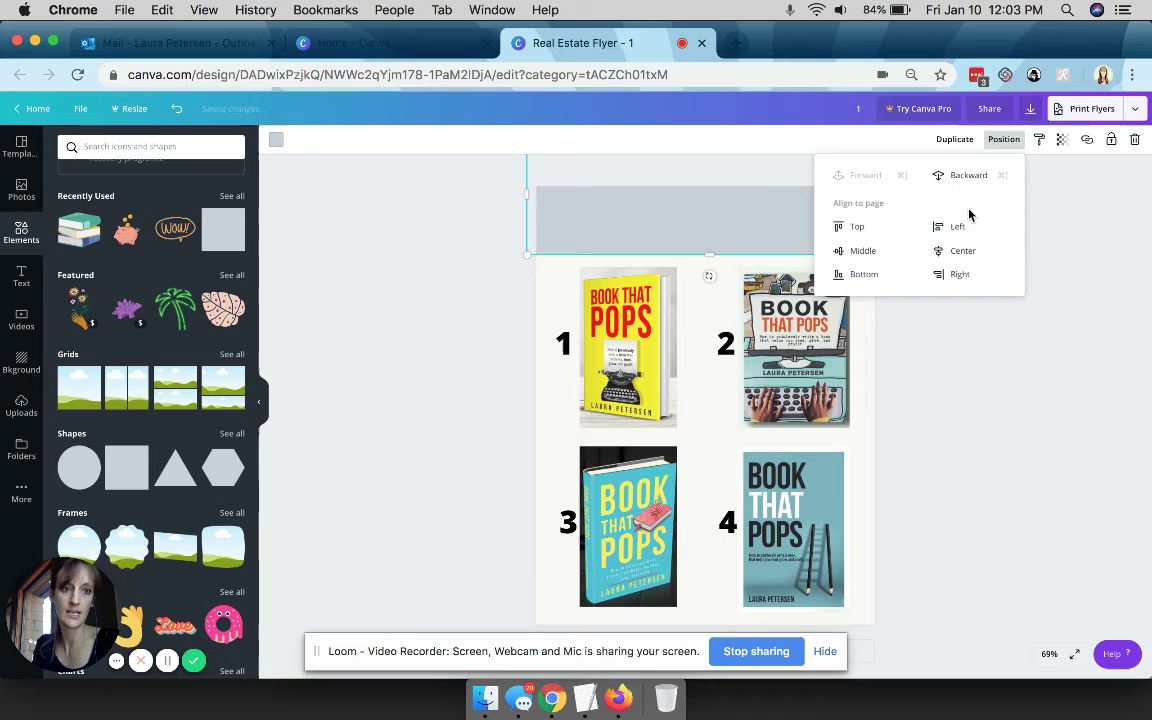
{"action": "left_click", "coordinate": [948, 182]}
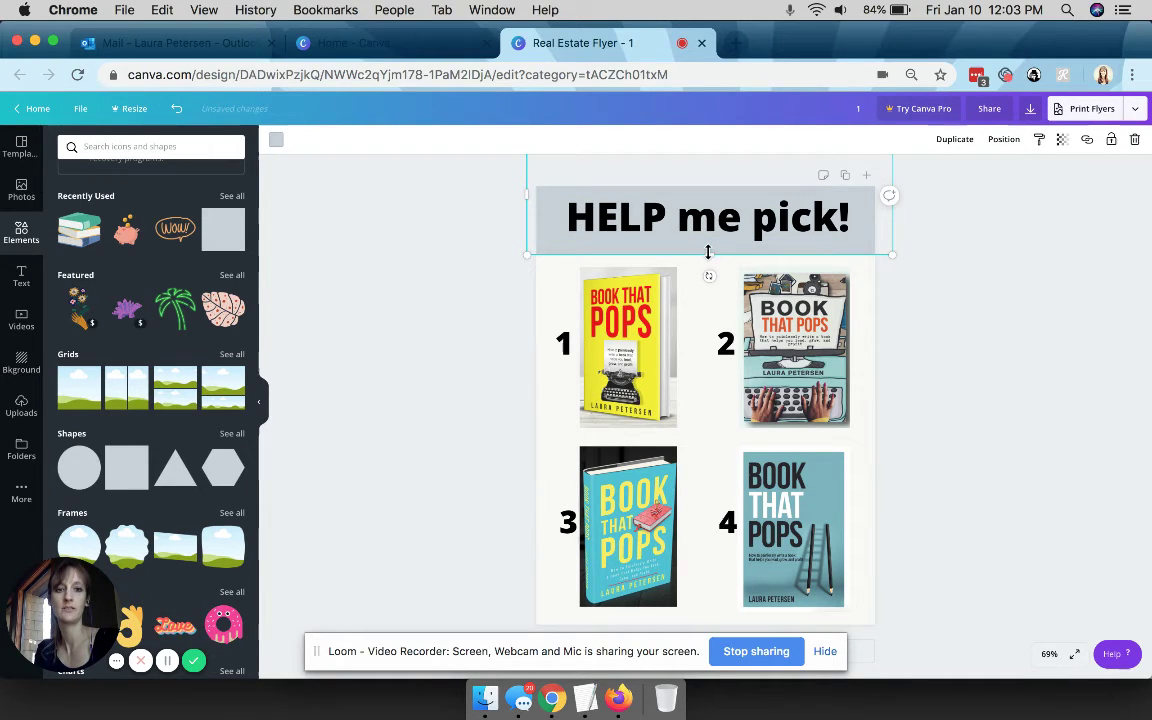
{"action": "left_click_drag", "start_coordinate": [710, 246], "coordinate": [710, 243]}
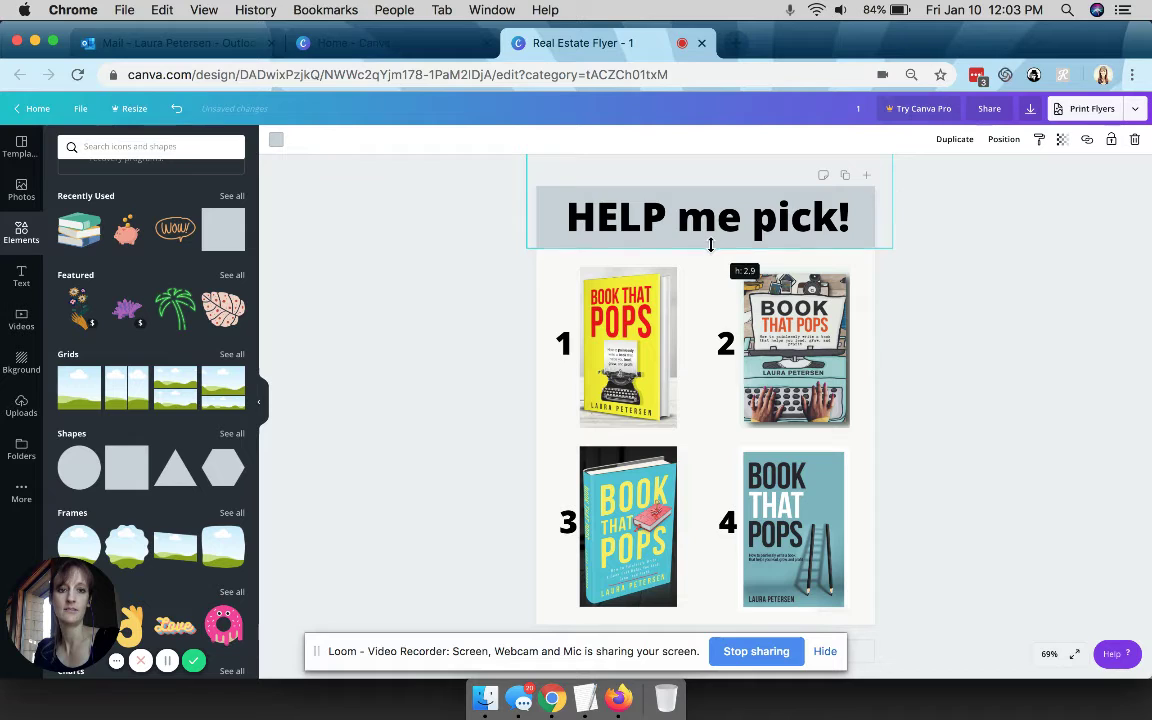
{"action": "left_click", "coordinate": [963, 296]}
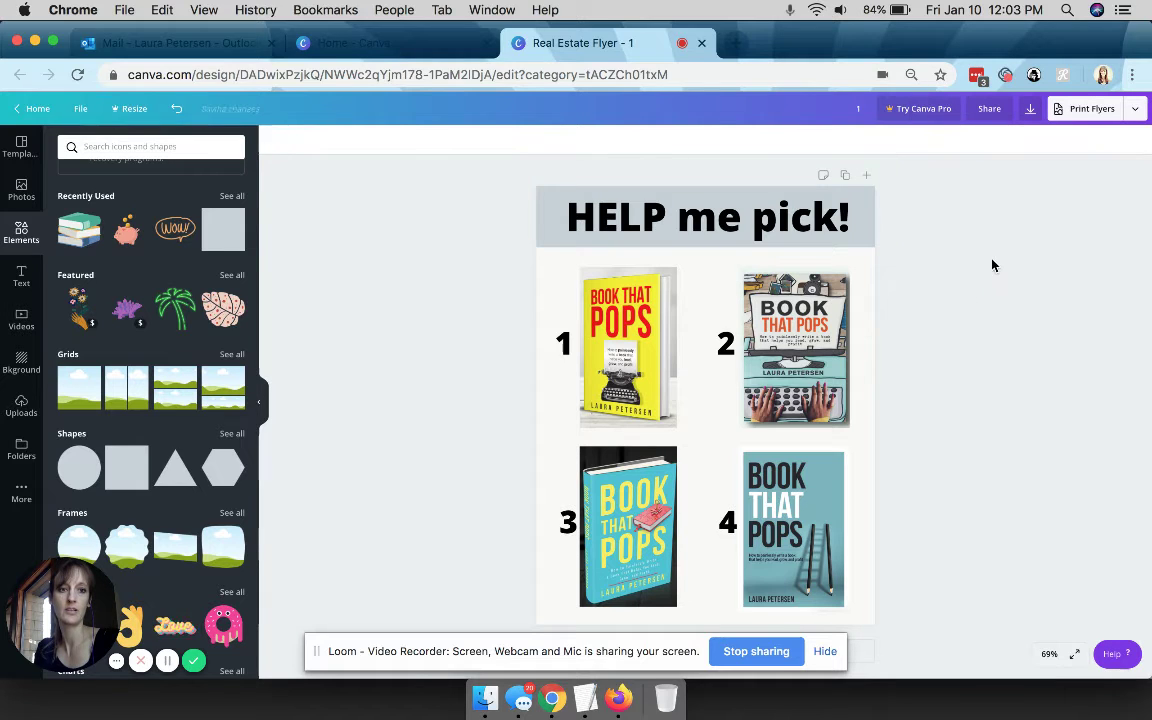
Download the flyer as a PNG saved to the Desktop as 'test photo.png'
{"action": "left_click", "coordinate": [1031, 109]}
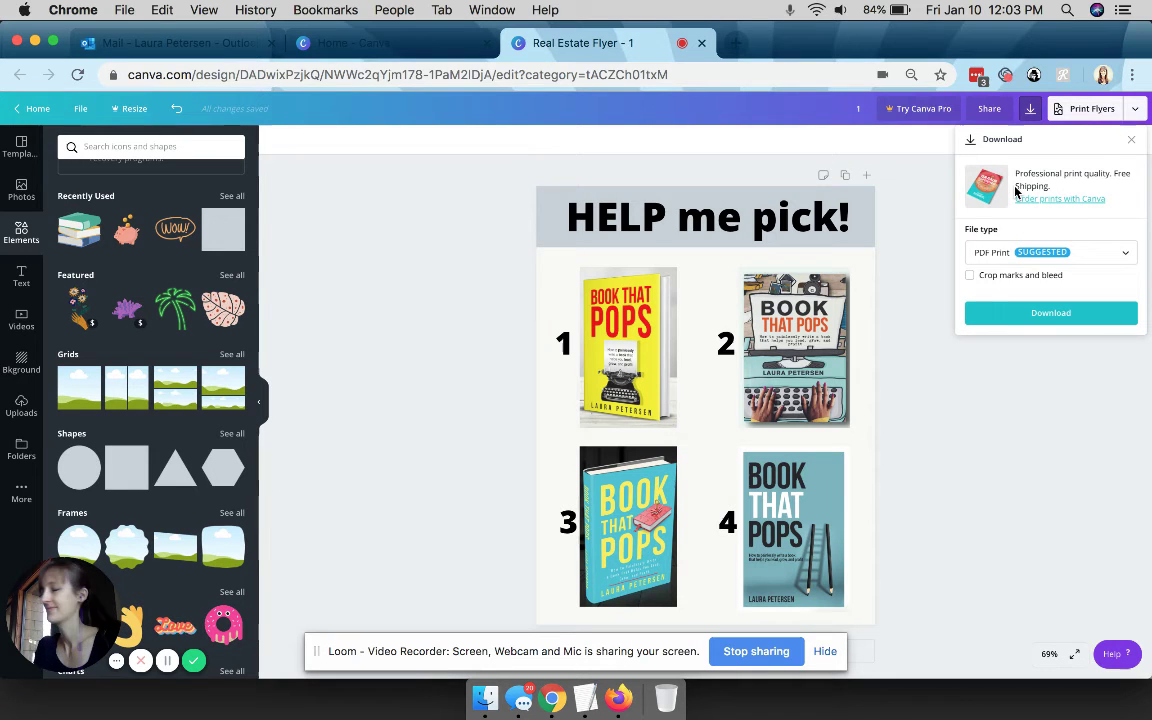
{"action": "left_click", "coordinate": [1010, 252]}
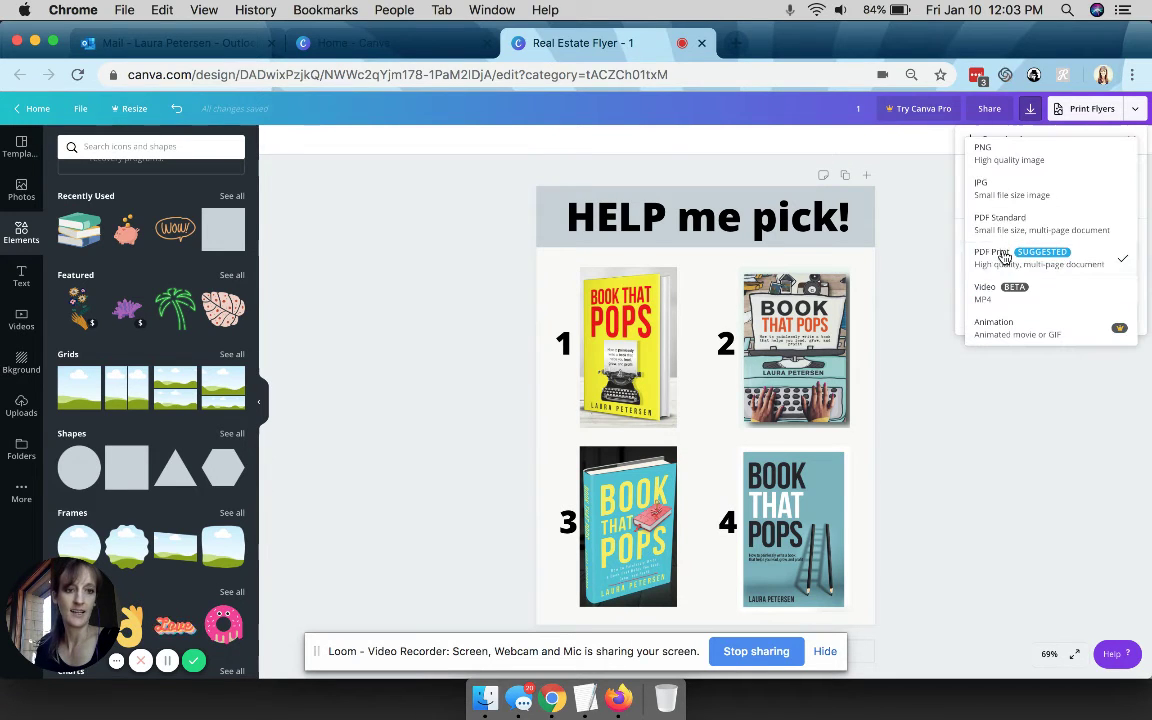
{"action": "left_click", "coordinate": [1030, 153]}
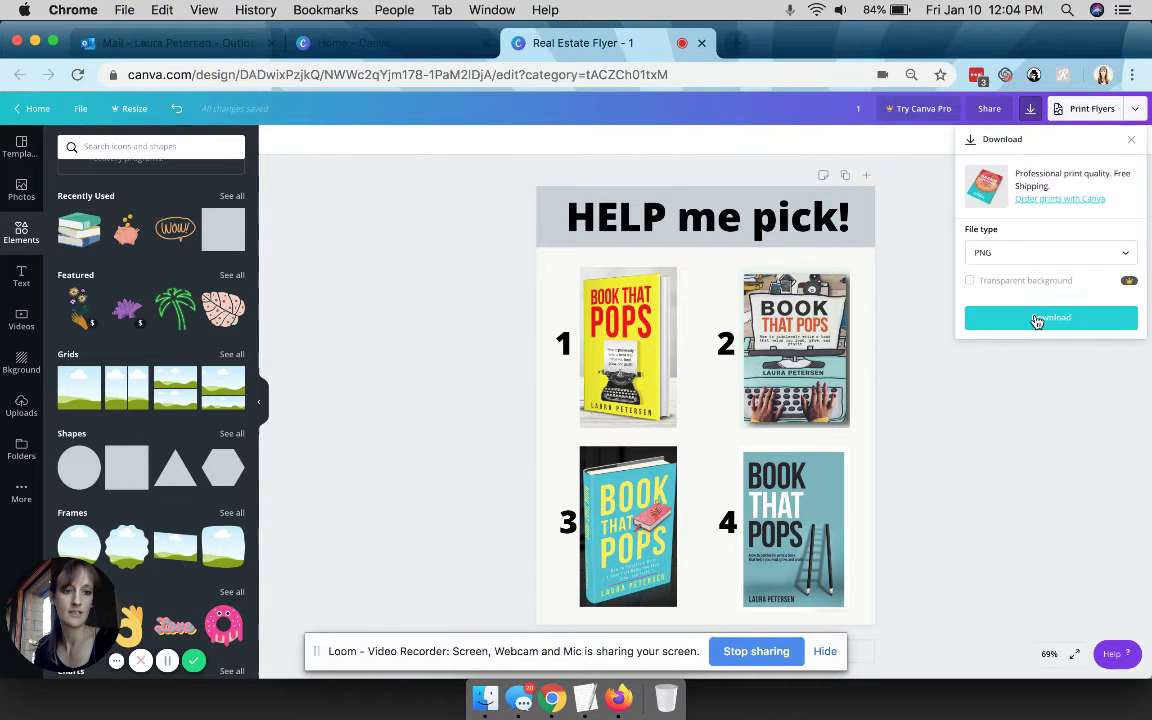
{"action": "left_click", "coordinate": [1036, 318]}
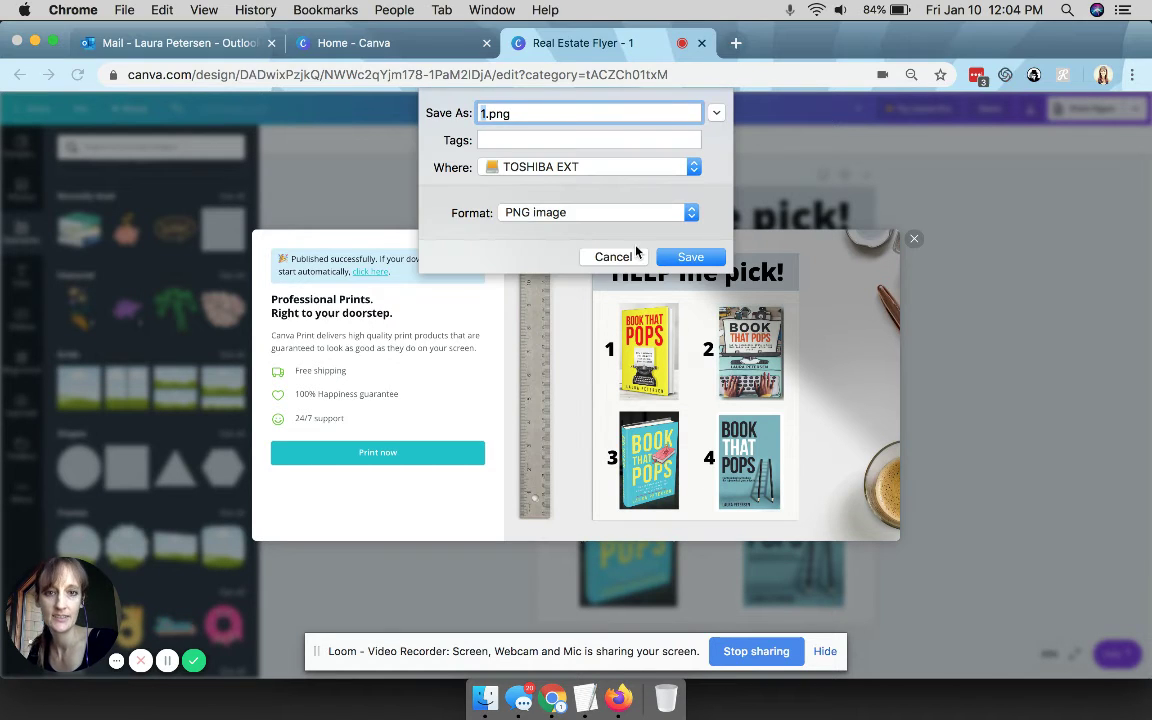
{"action": "type", "text": "st photo"}
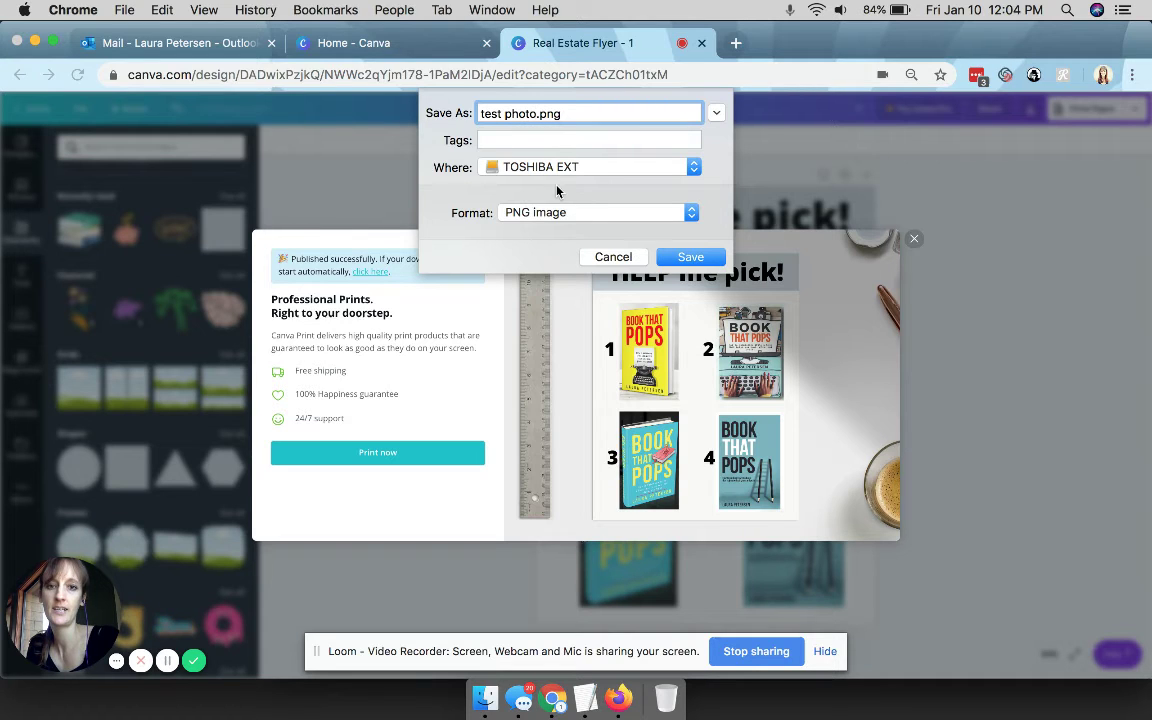
{"action": "left_click", "coordinate": [500, 166]}
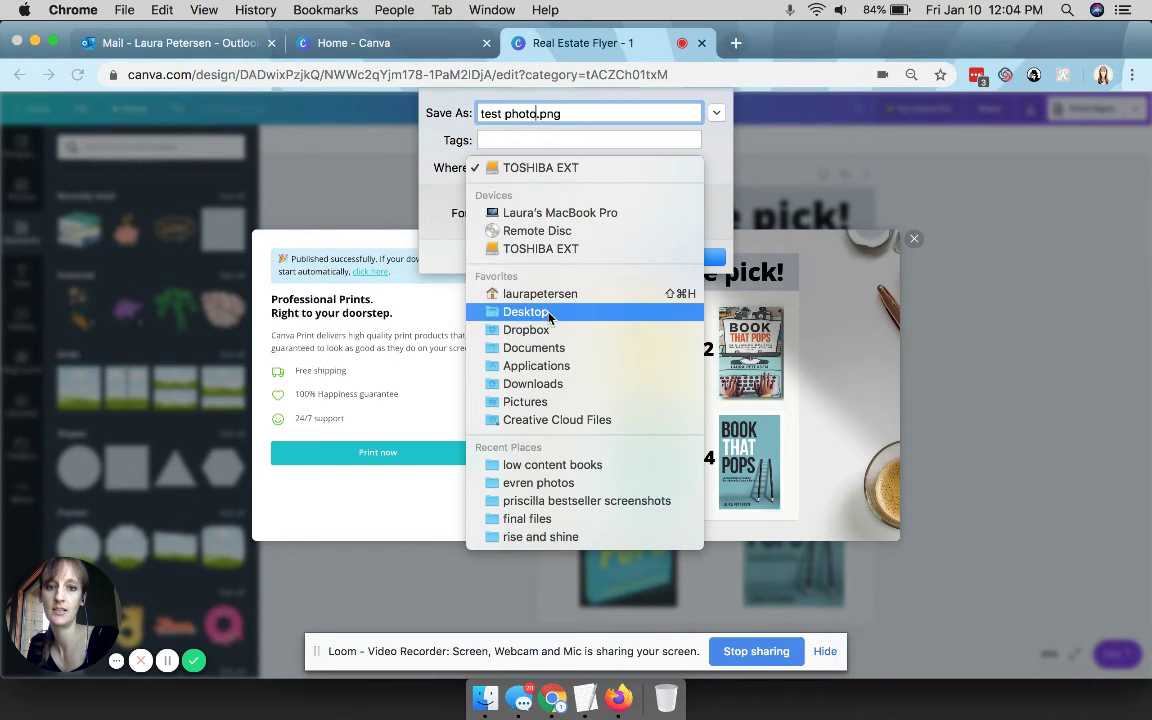
{"action": "left_click", "coordinate": [547, 311]}
{"action": "left_click", "coordinate": [677, 258]}
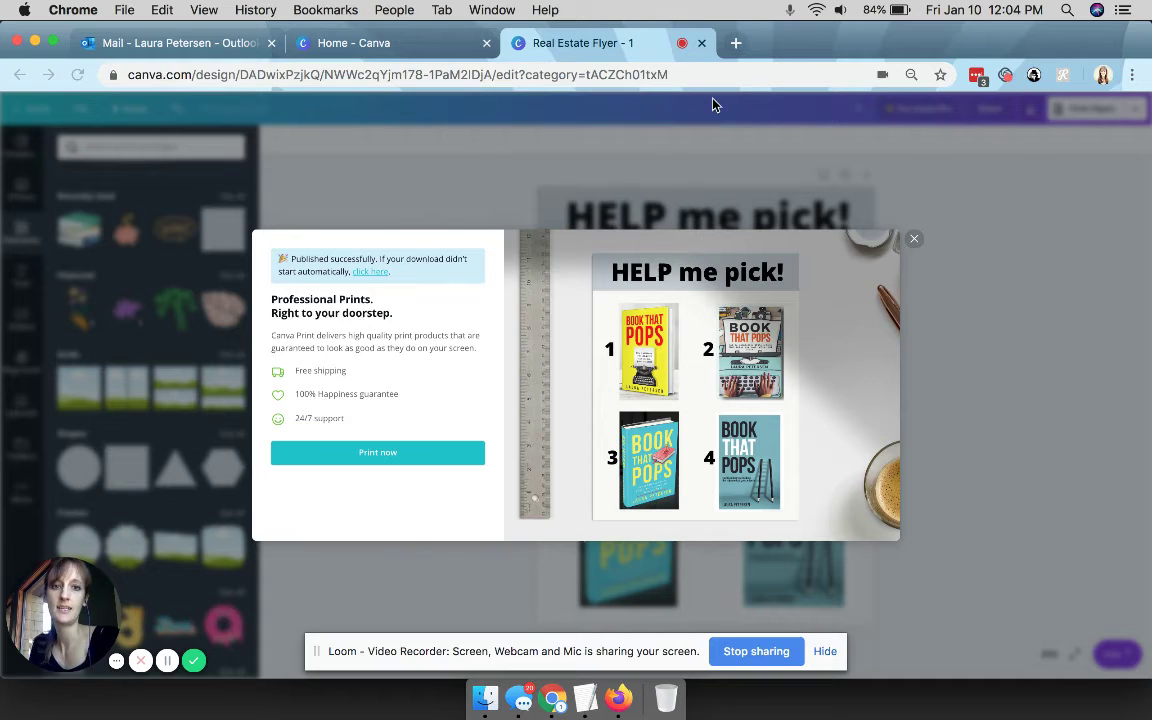
Open a new Chrome tab and load facebook.com
{"action": "left_click", "coordinate": [734, 45]}
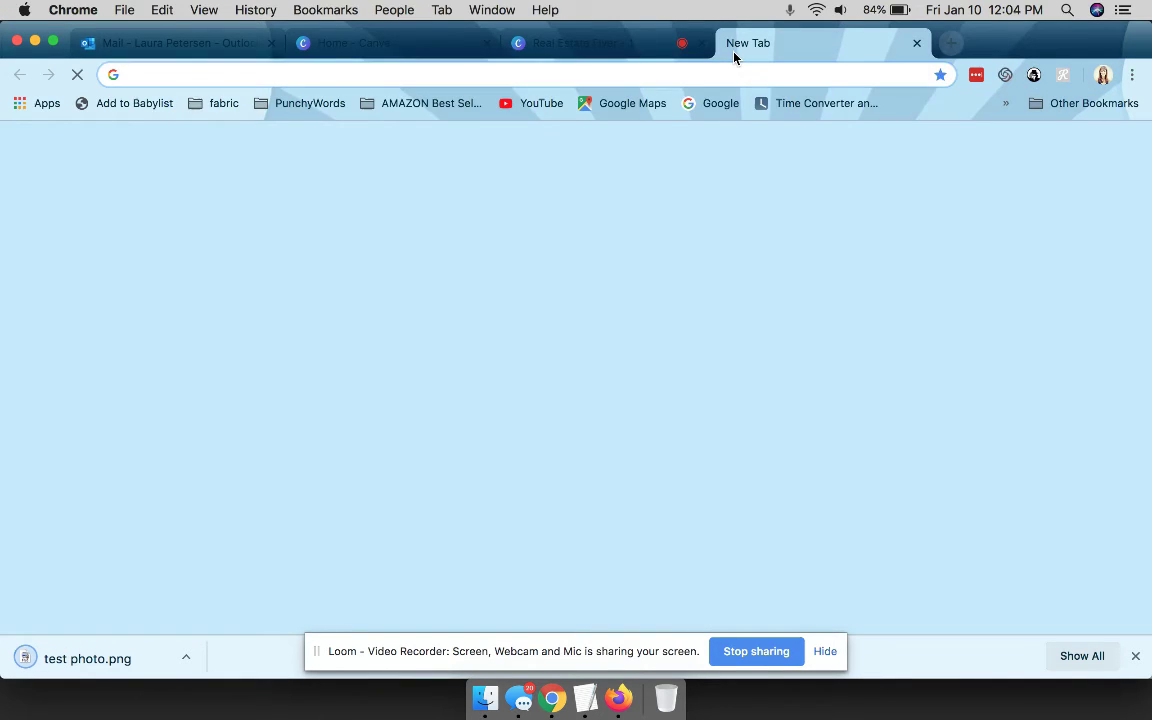
{"action": "type", "text": "fae"}
{"action": "key", "text": "Return"}
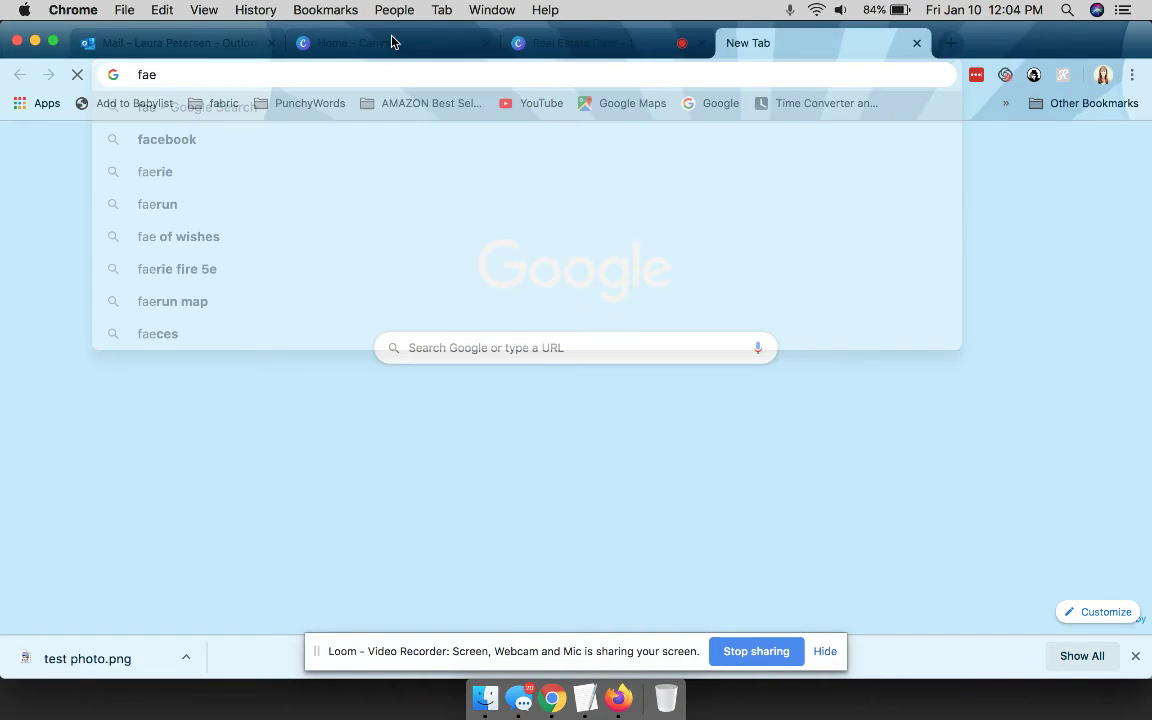
{"action": "left_click", "coordinate": [270, 77]}
{"action": "type", "text": "facebook.com"}
{"action": "key", "text": "Return"}
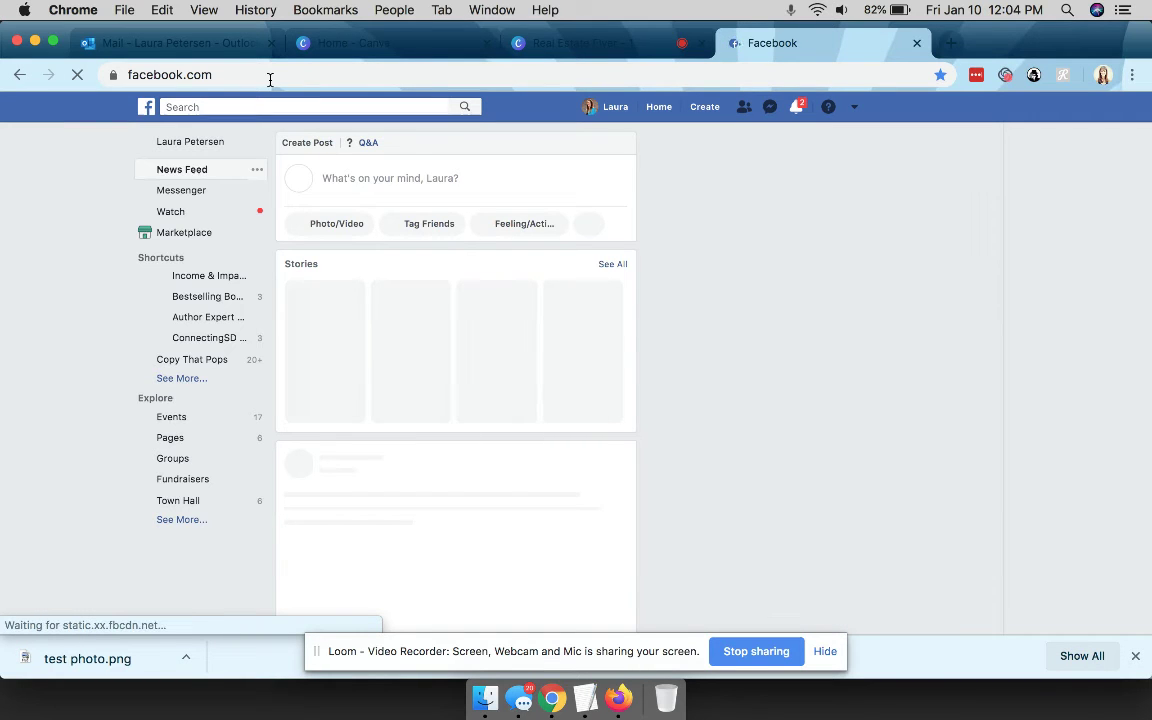
Start a new Facebook post and choose to add a Photo/Video
{"action": "left_click", "coordinate": [404, 180]}
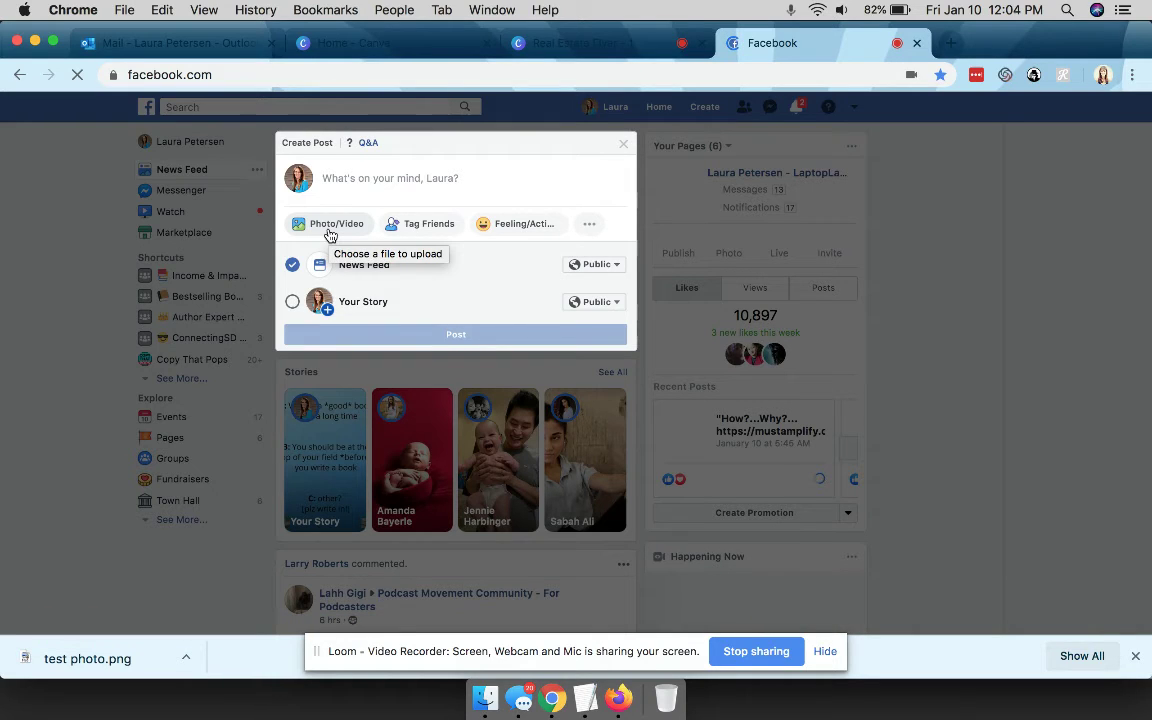
{"action": "left_click", "coordinate": [330, 234]}
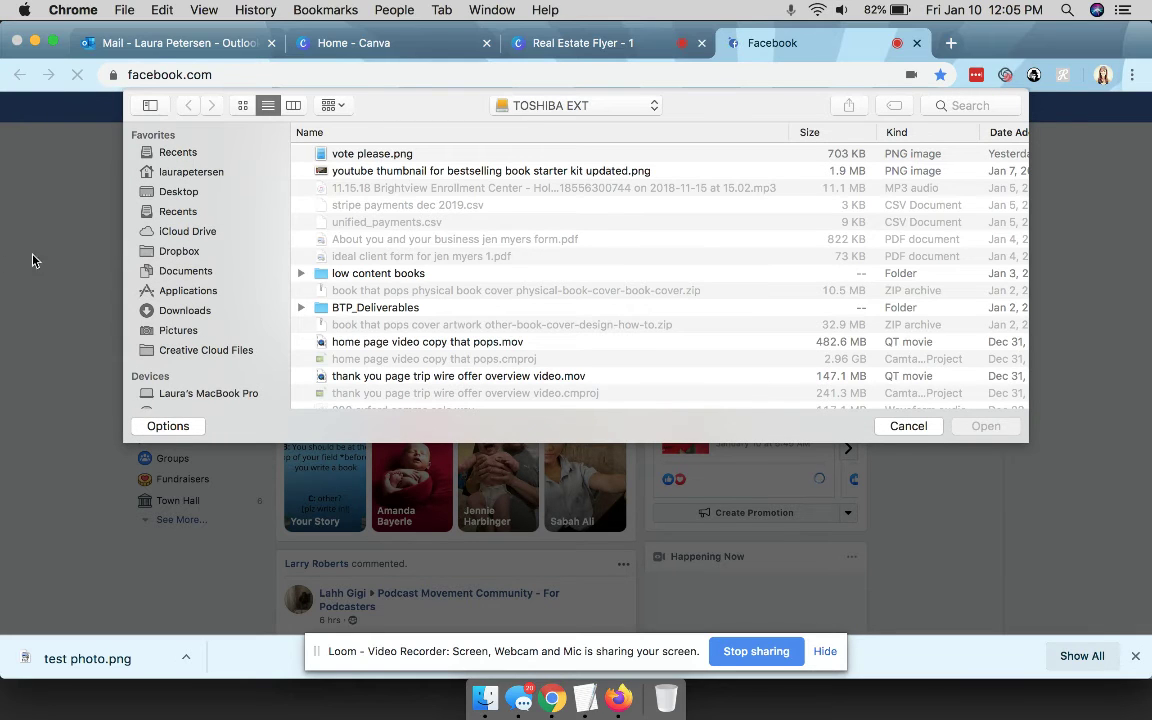
Attach 'test photo.png' from the Desktop to the post
{"action": "left_click", "coordinate": [180, 194]}
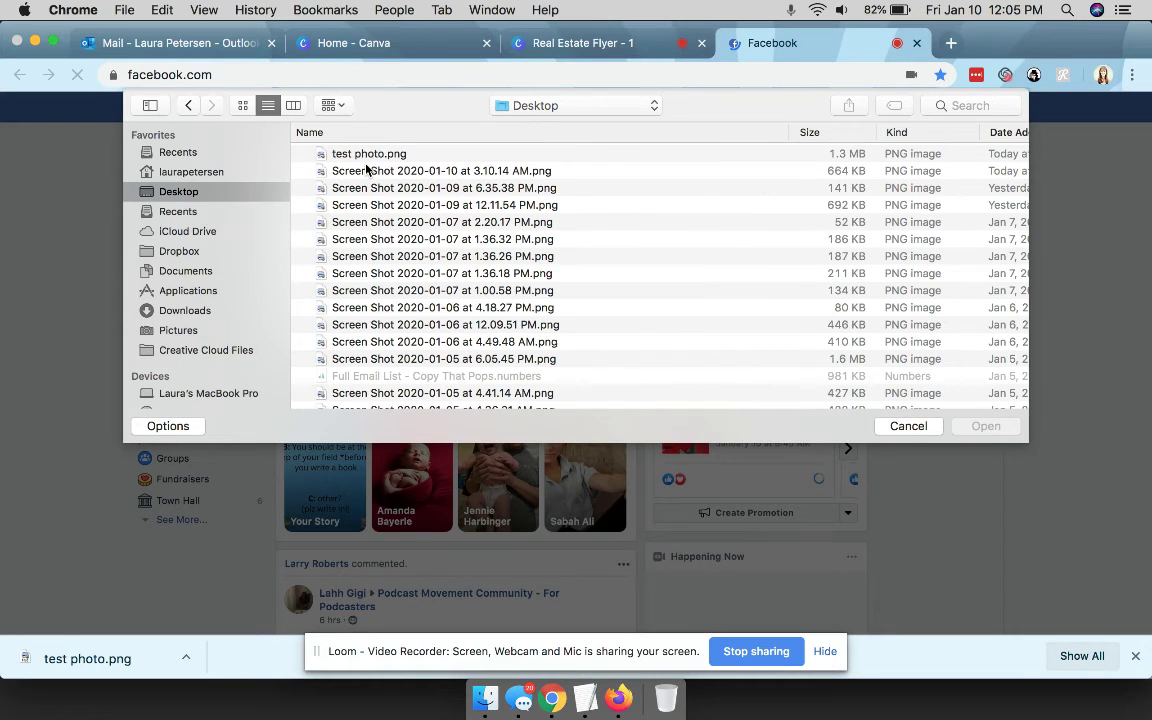
{"action": "left_click", "coordinate": [385, 157]}
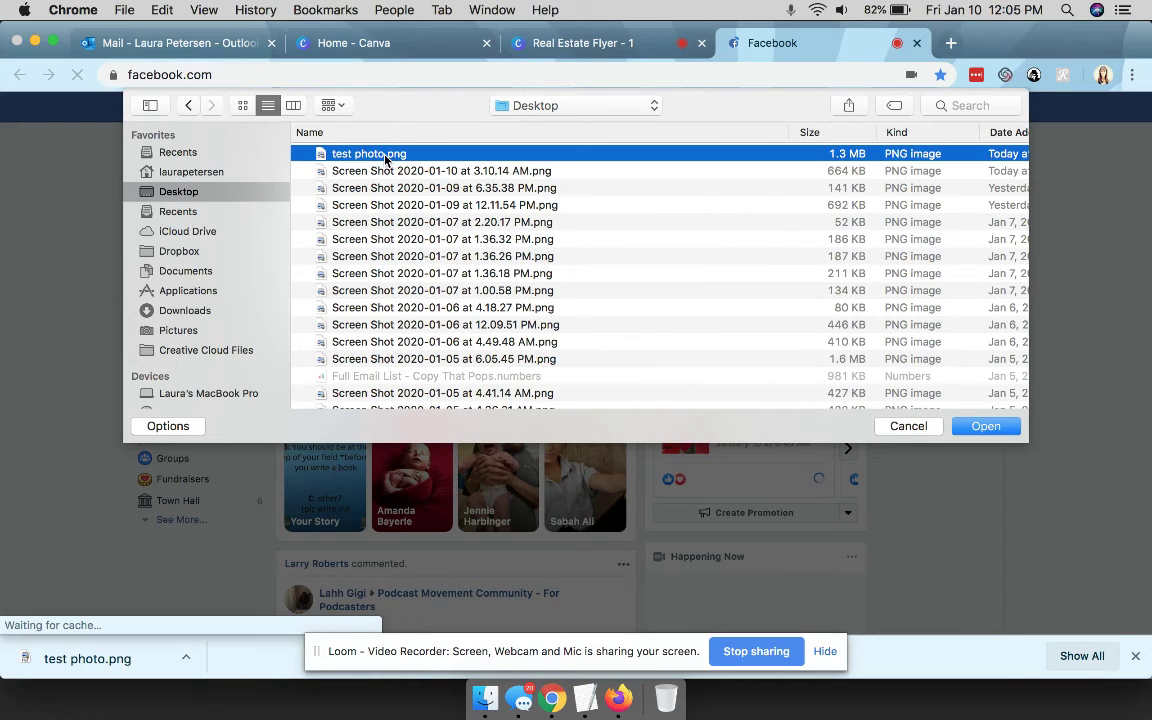
{"action": "left_click", "coordinate": [990, 427]}
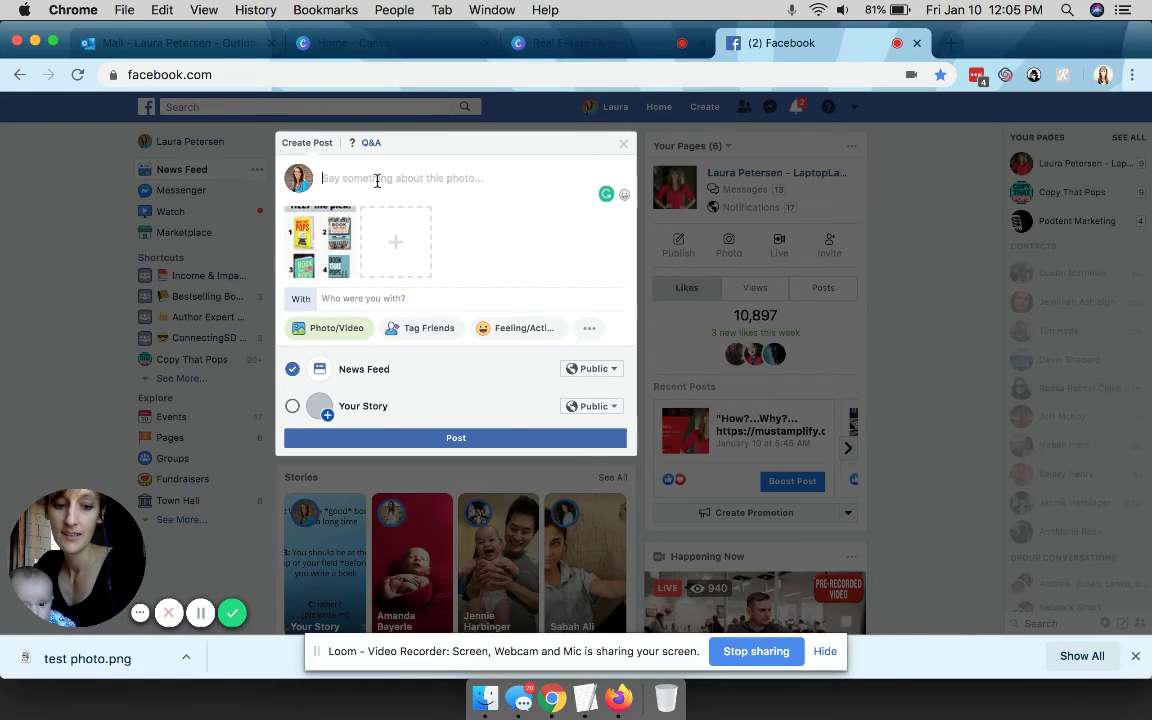
Caption the post 'VOTE - i need your help choosing!!!!' and tick Your Story
{"action": "type", "text": "VOTE"}
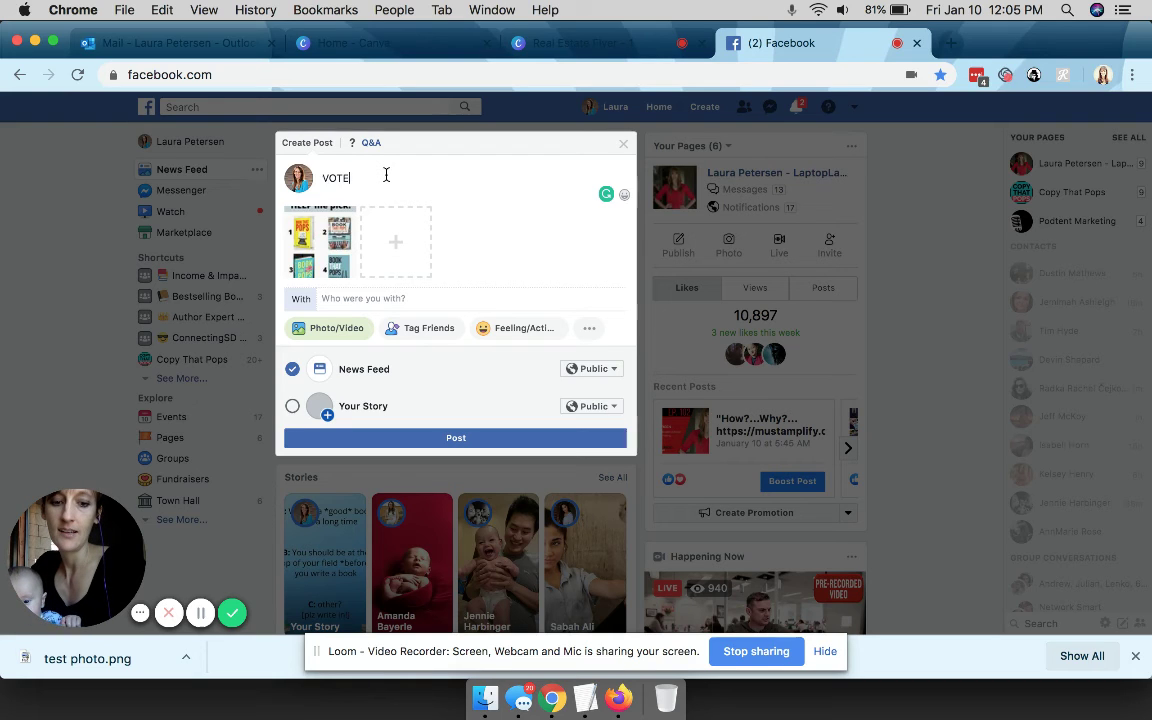
{"action": "type", "text": " - i need"}
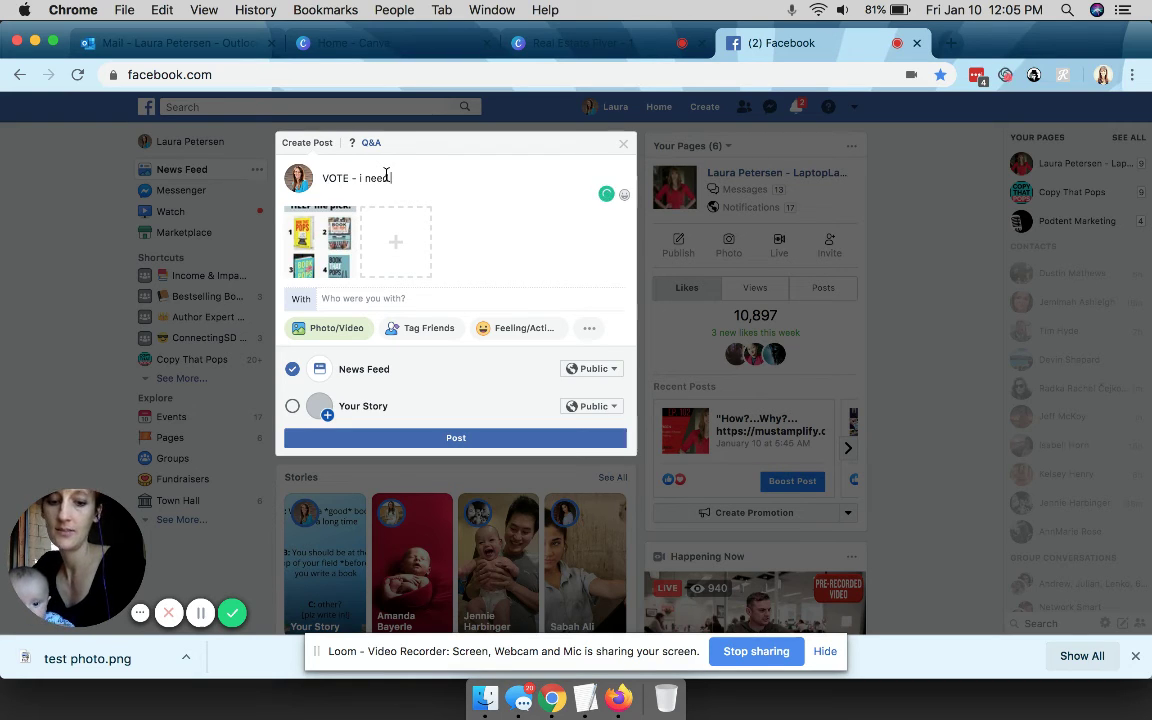
{"action": "type", "text": " your he"}
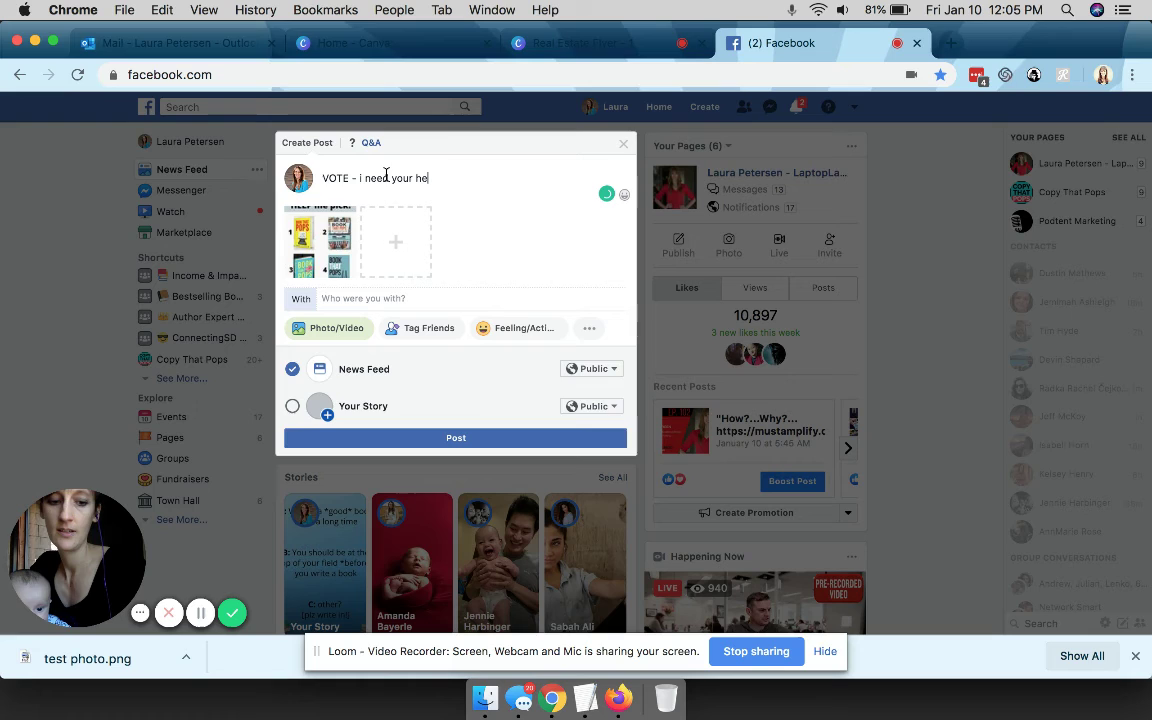
{"action": "type", "text": "lp ch"}
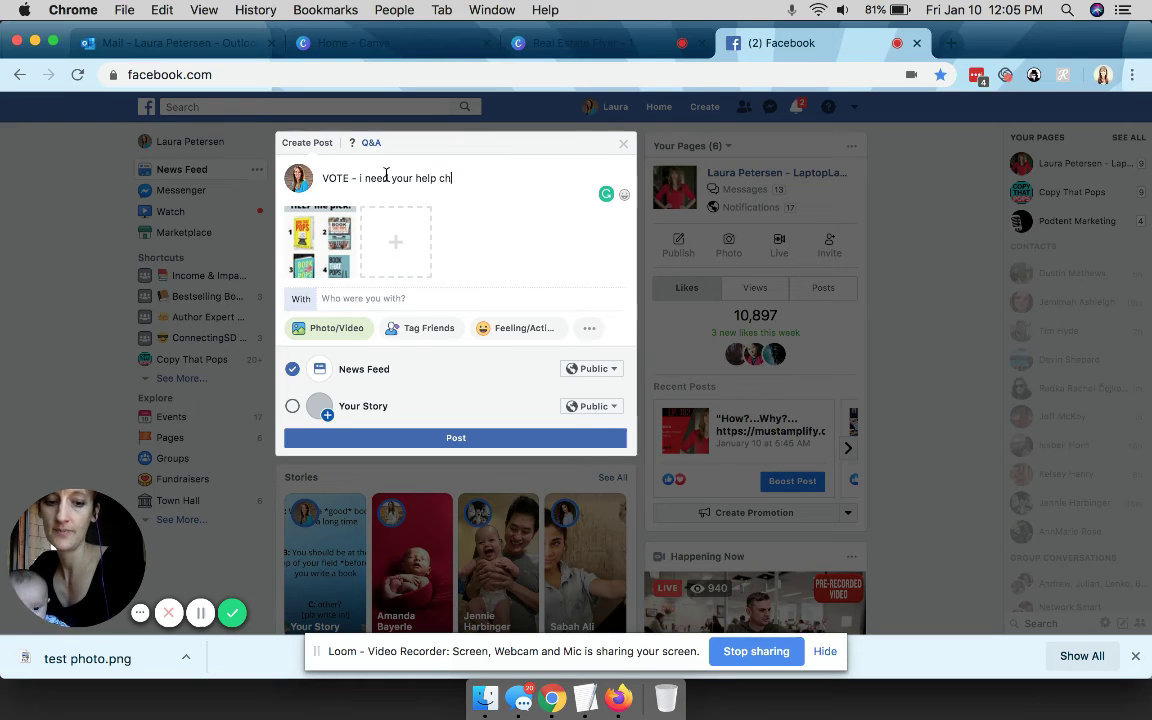
{"action": "type", "text": "oosing!!!!"}
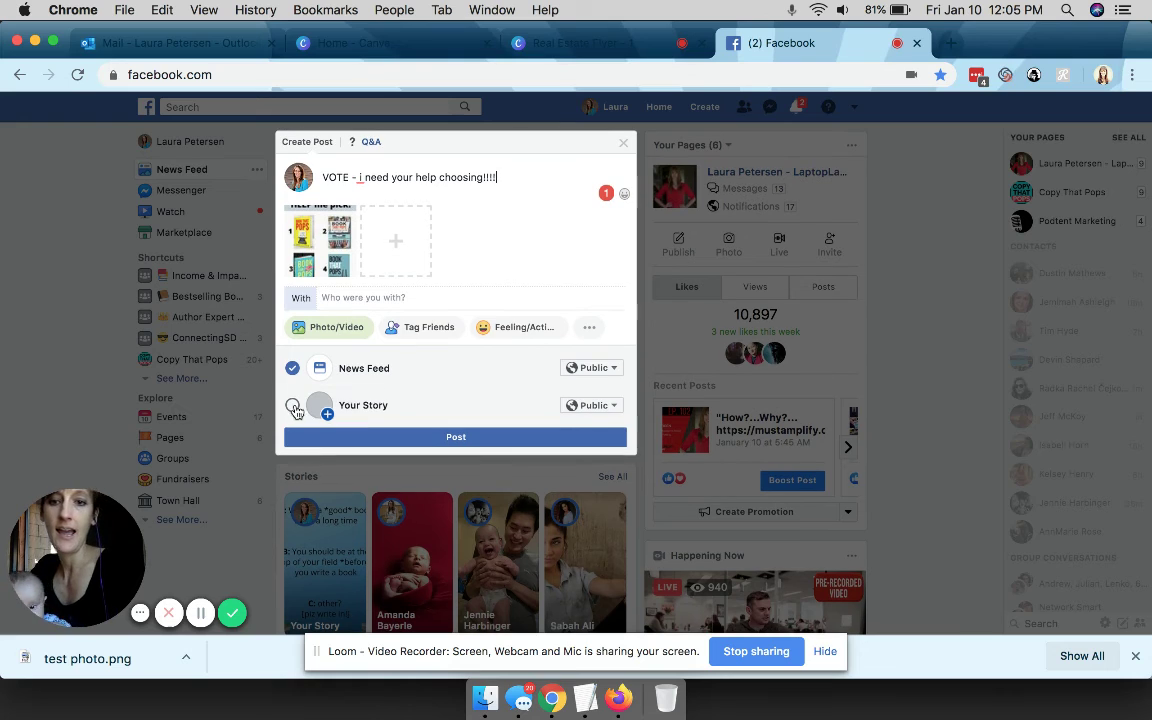
{"action": "left_click", "coordinate": [292, 406]}
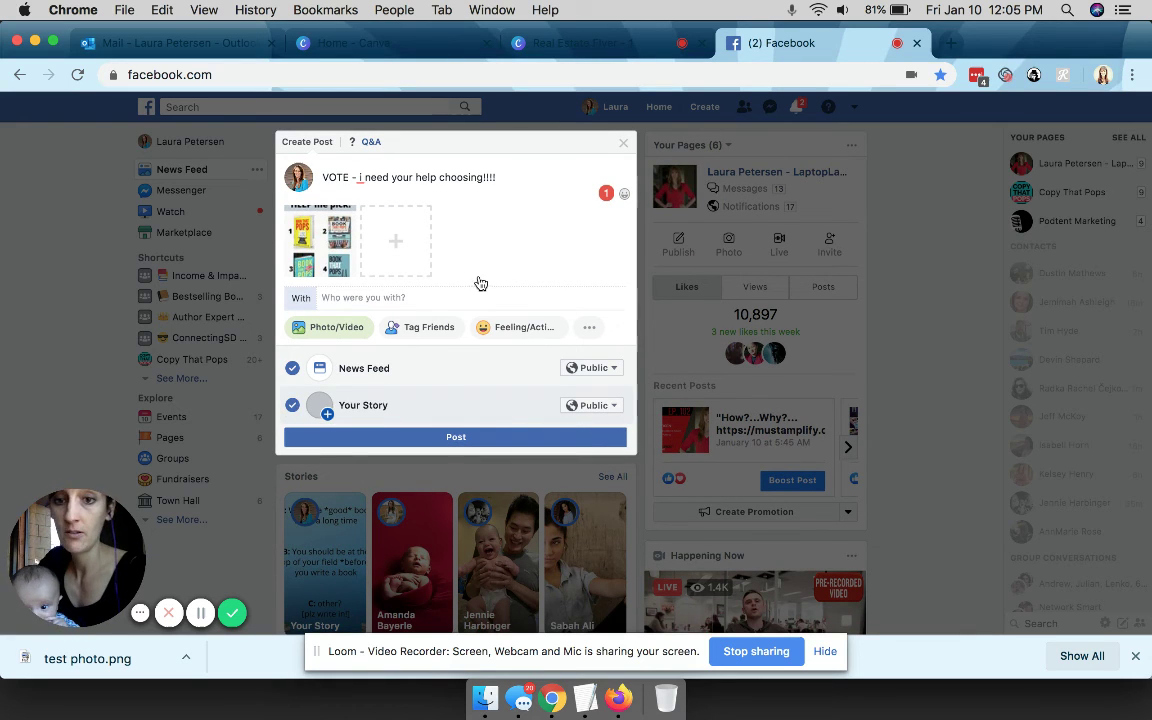